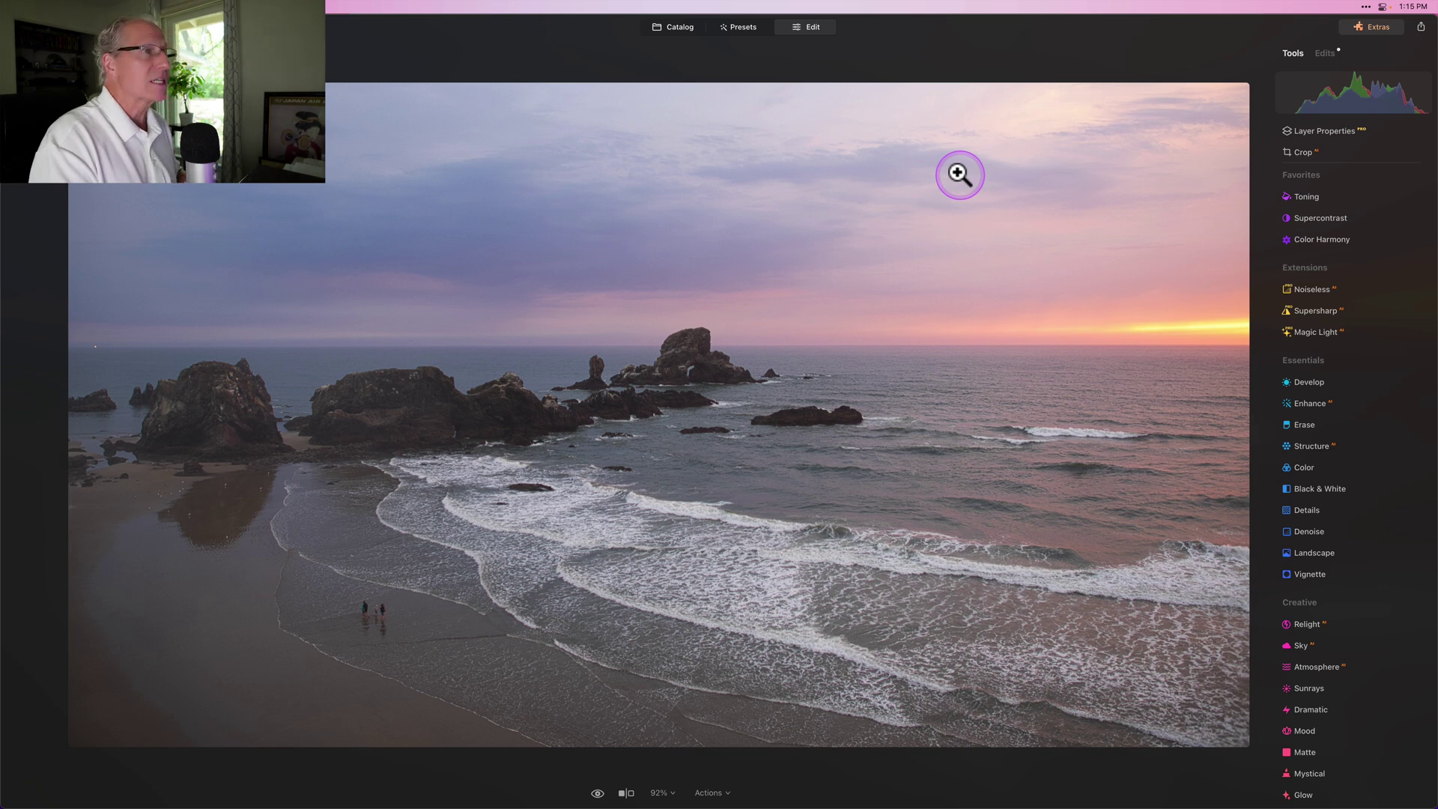
# Step: Compare the edited photo against the unedited original
pyautogui.press('\\')
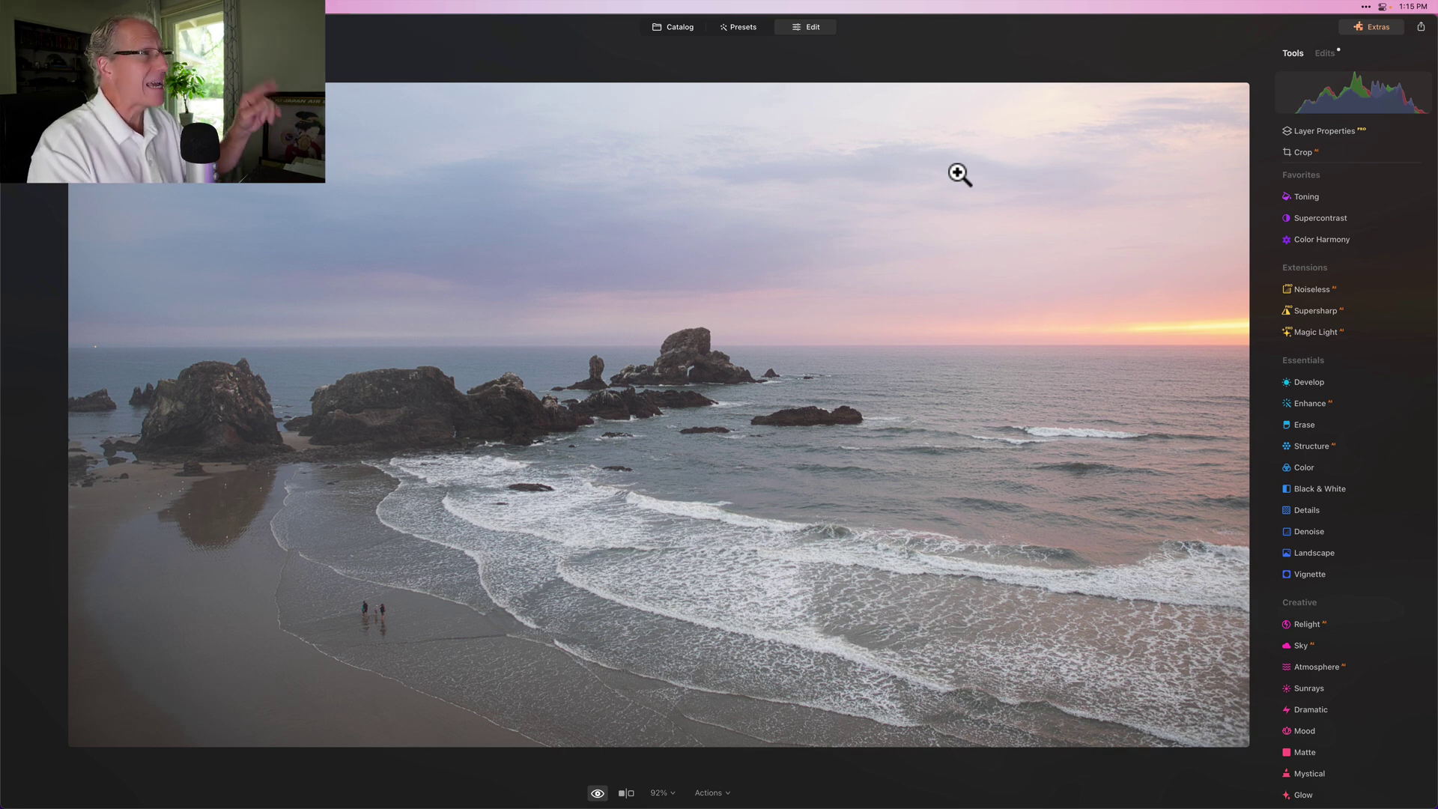
pyautogui.press('\\')
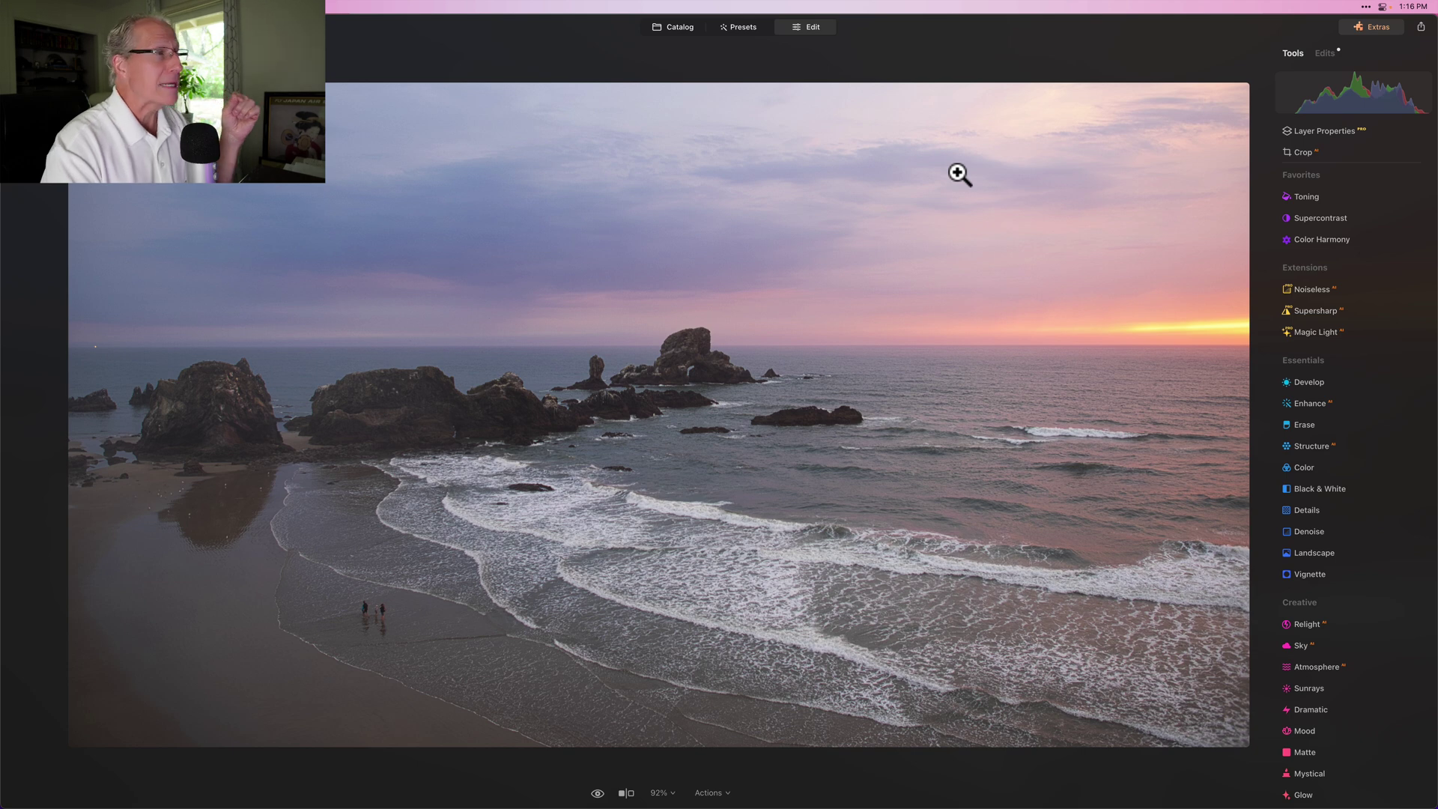
pyautogui.press('\\')
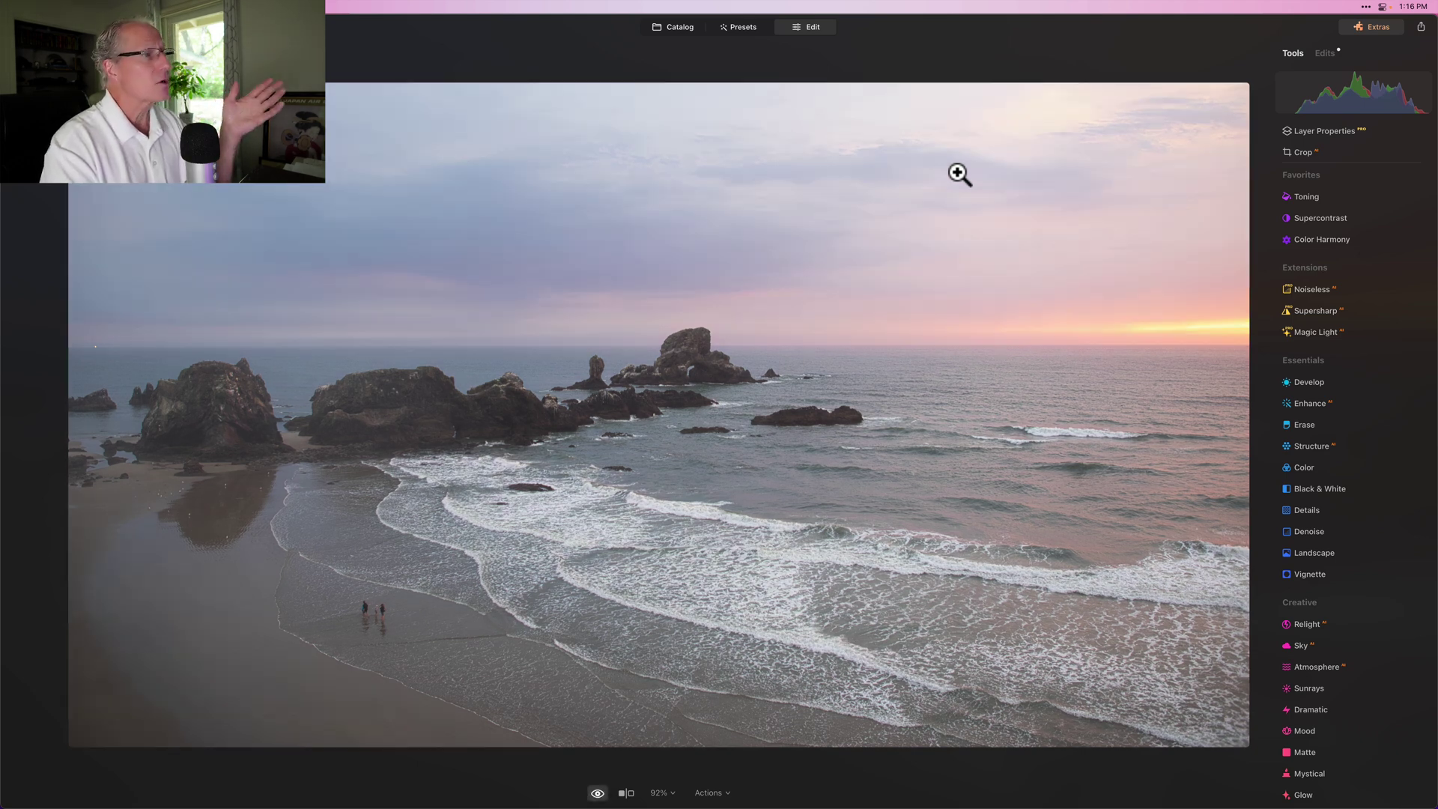
pyautogui.click(1054, 333)
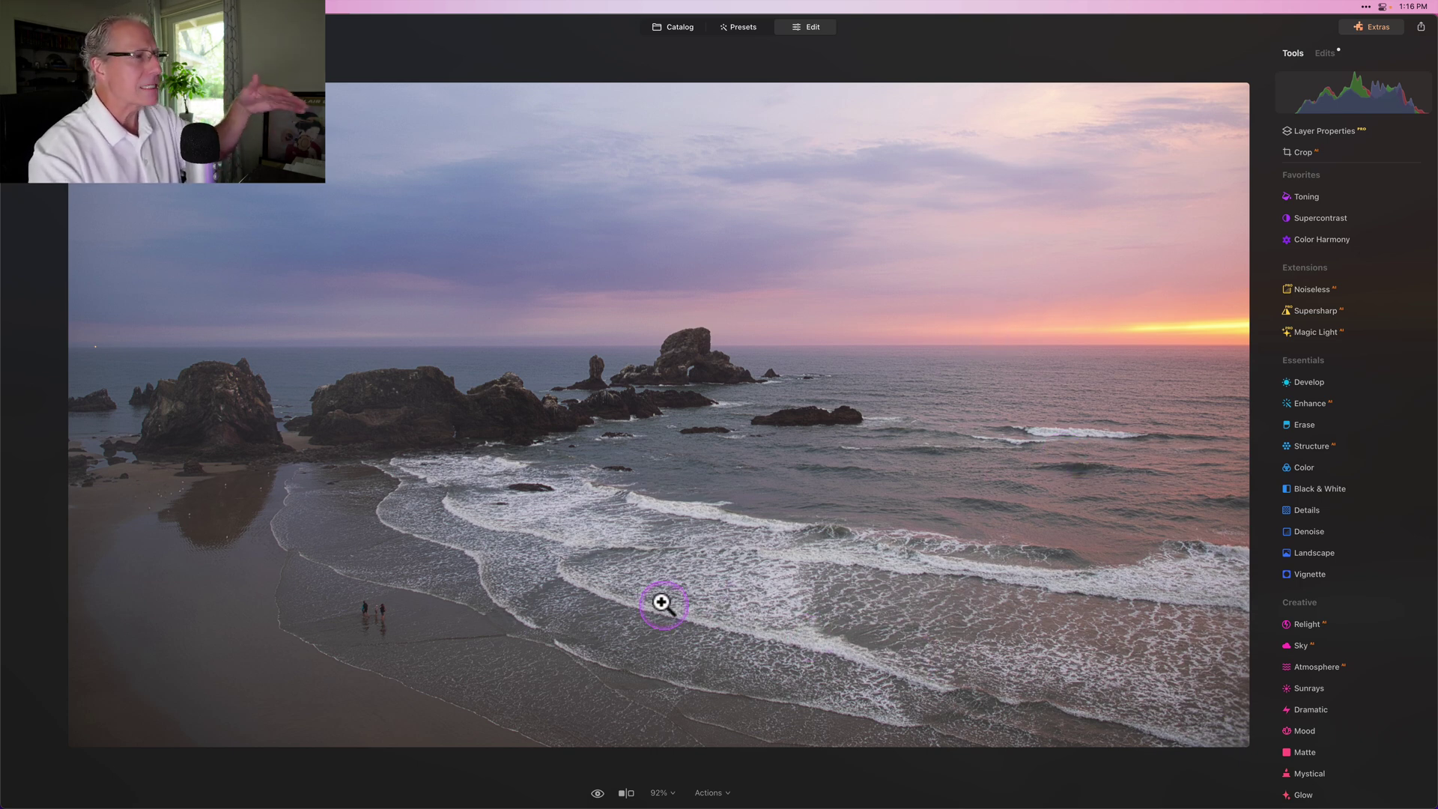
# Step: Try Develop exposure 0.48, highlights 45 and whites 30, then reset each to 0
pyautogui.click(1309, 384)
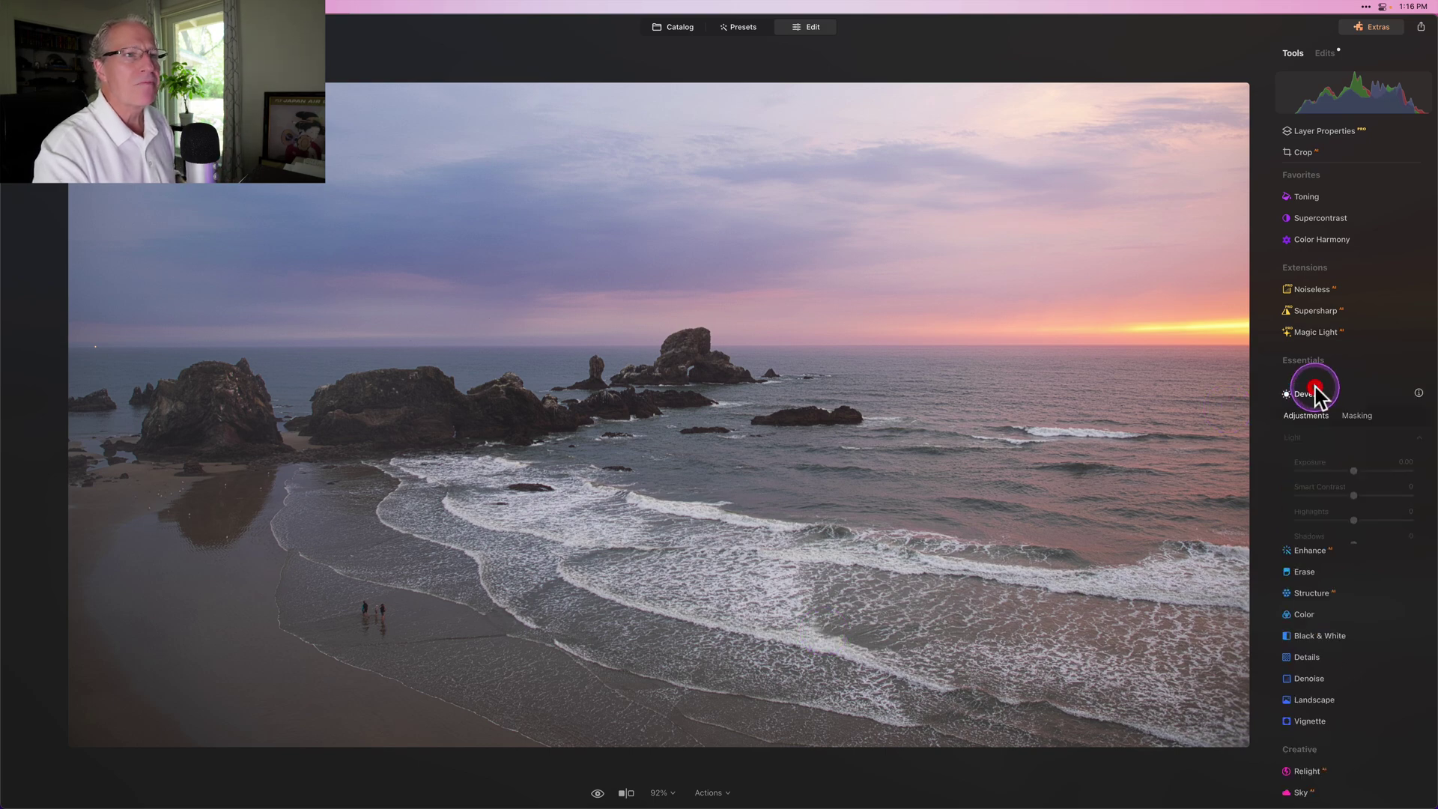
pyautogui.moveTo(1359, 371); pyautogui.dragTo(1361, 372)
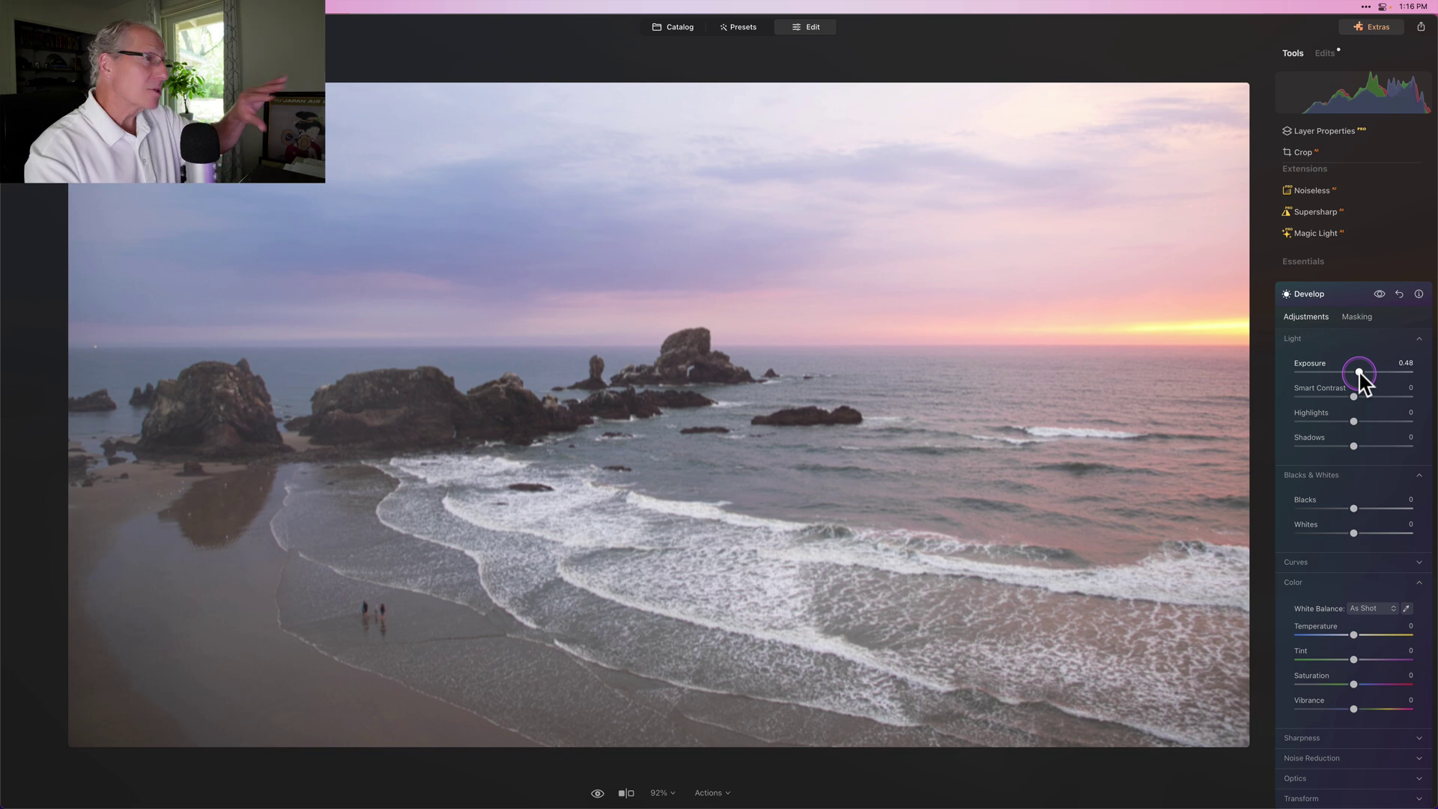
pyautogui.doubleClick(1360, 371)
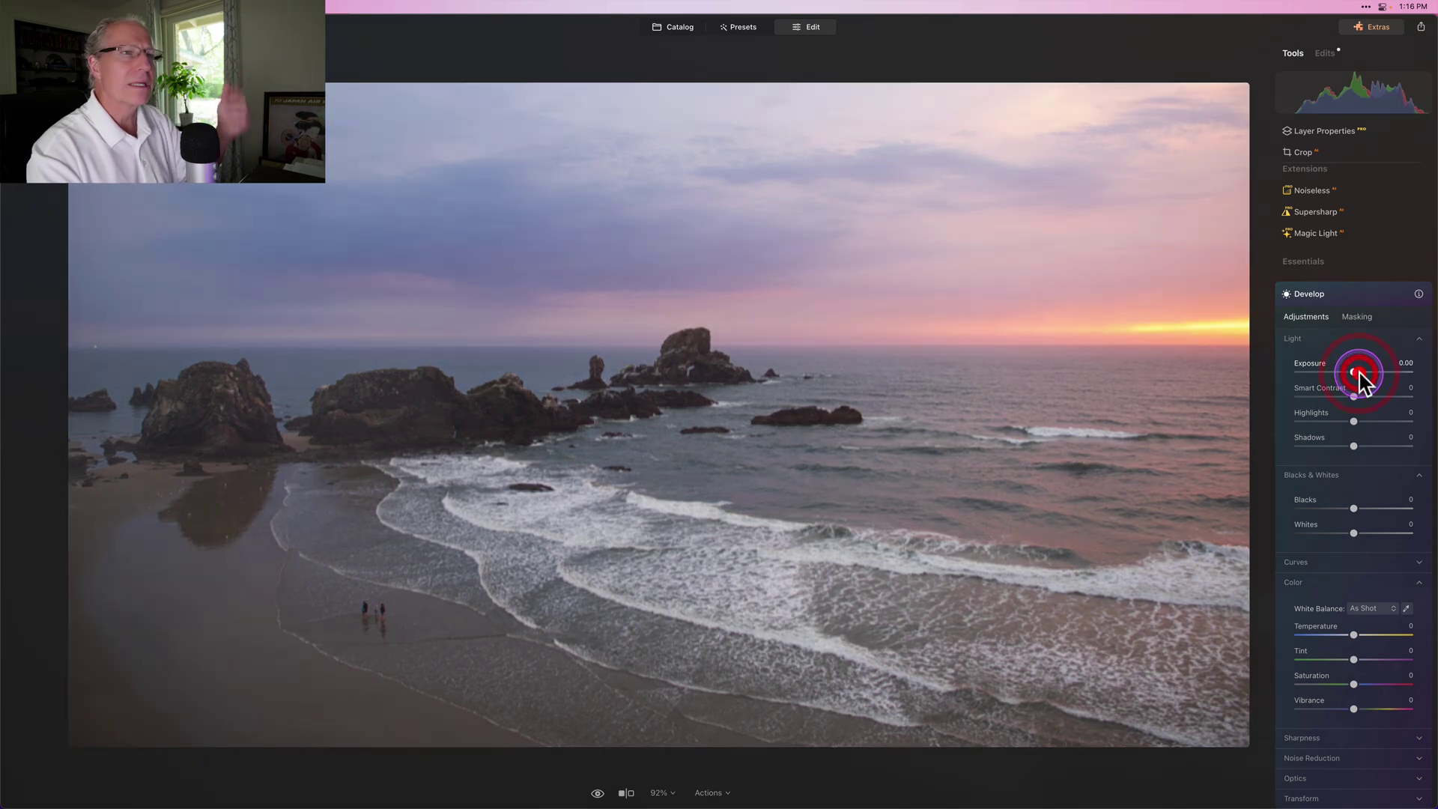
pyautogui.moveTo(1354, 421)
pyautogui.mouseDown()
pyautogui.moveTo(1381, 424)
pyautogui.moveTo(1358, 425)
pyautogui.mouseUp()
pyautogui.doubleClick(1360, 424)
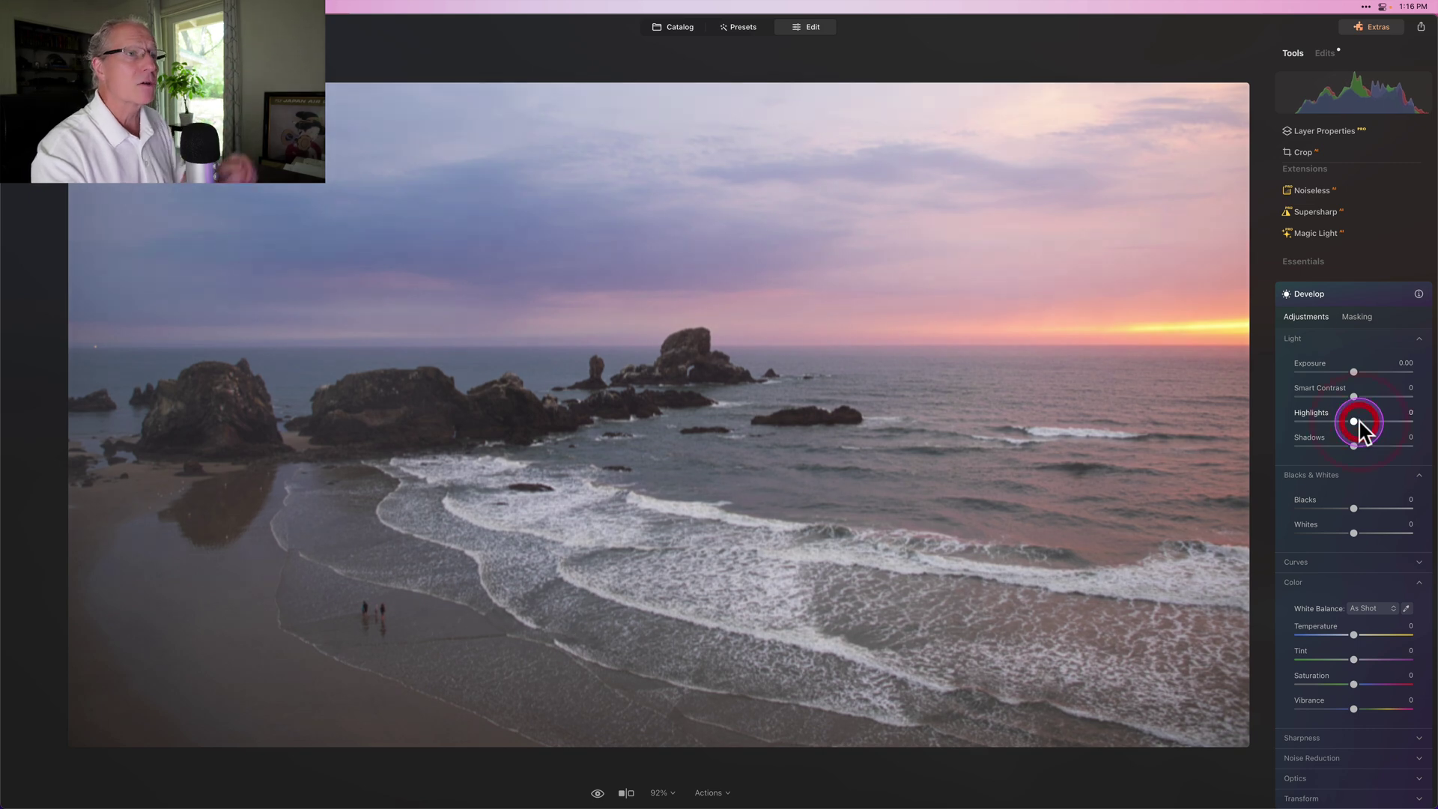
pyautogui.moveTo(1355, 533)
pyautogui.mouseDown()
pyautogui.moveTo(1389, 537)
pyautogui.moveTo(1375, 536)
pyautogui.mouseUp()
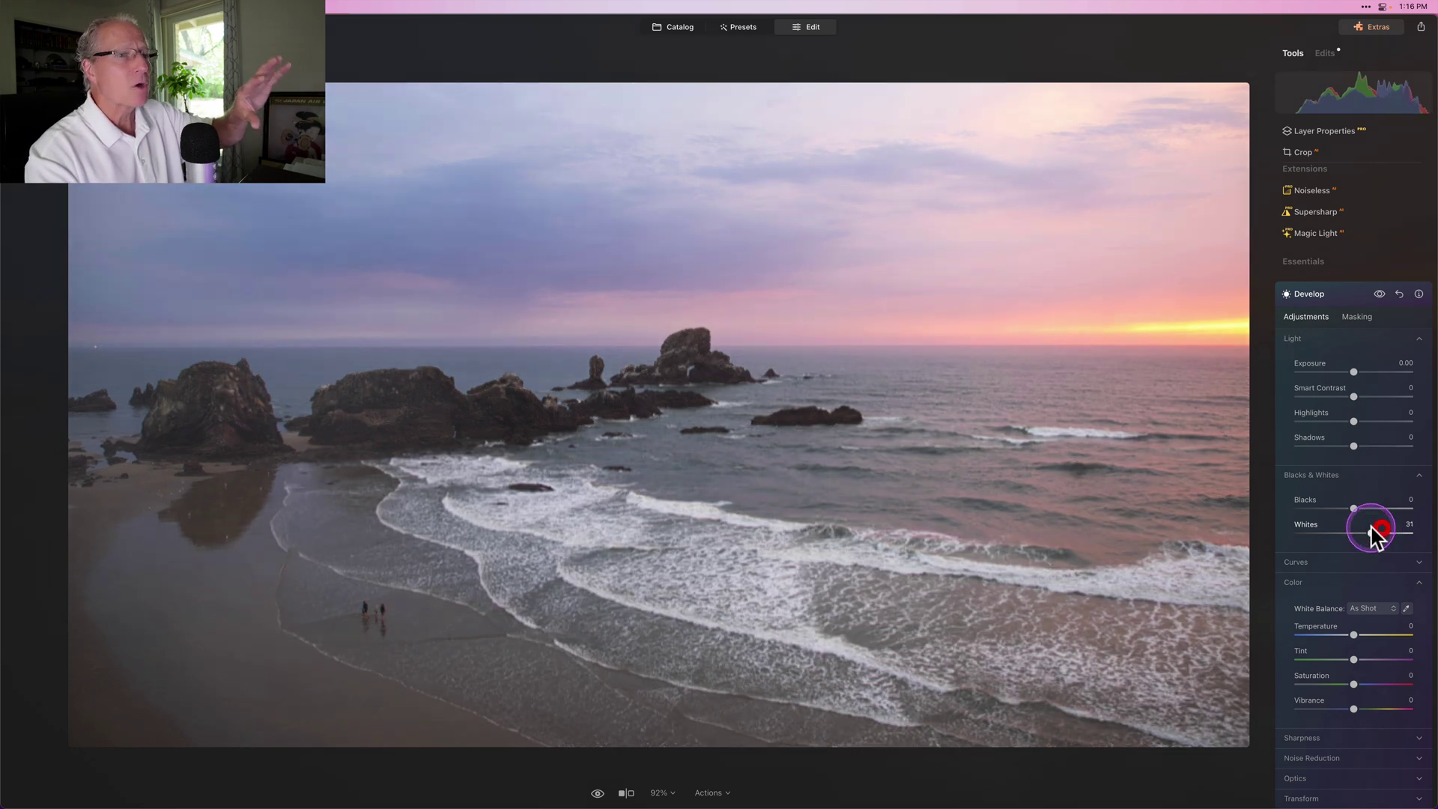
pyautogui.doubleClick(1373, 532)
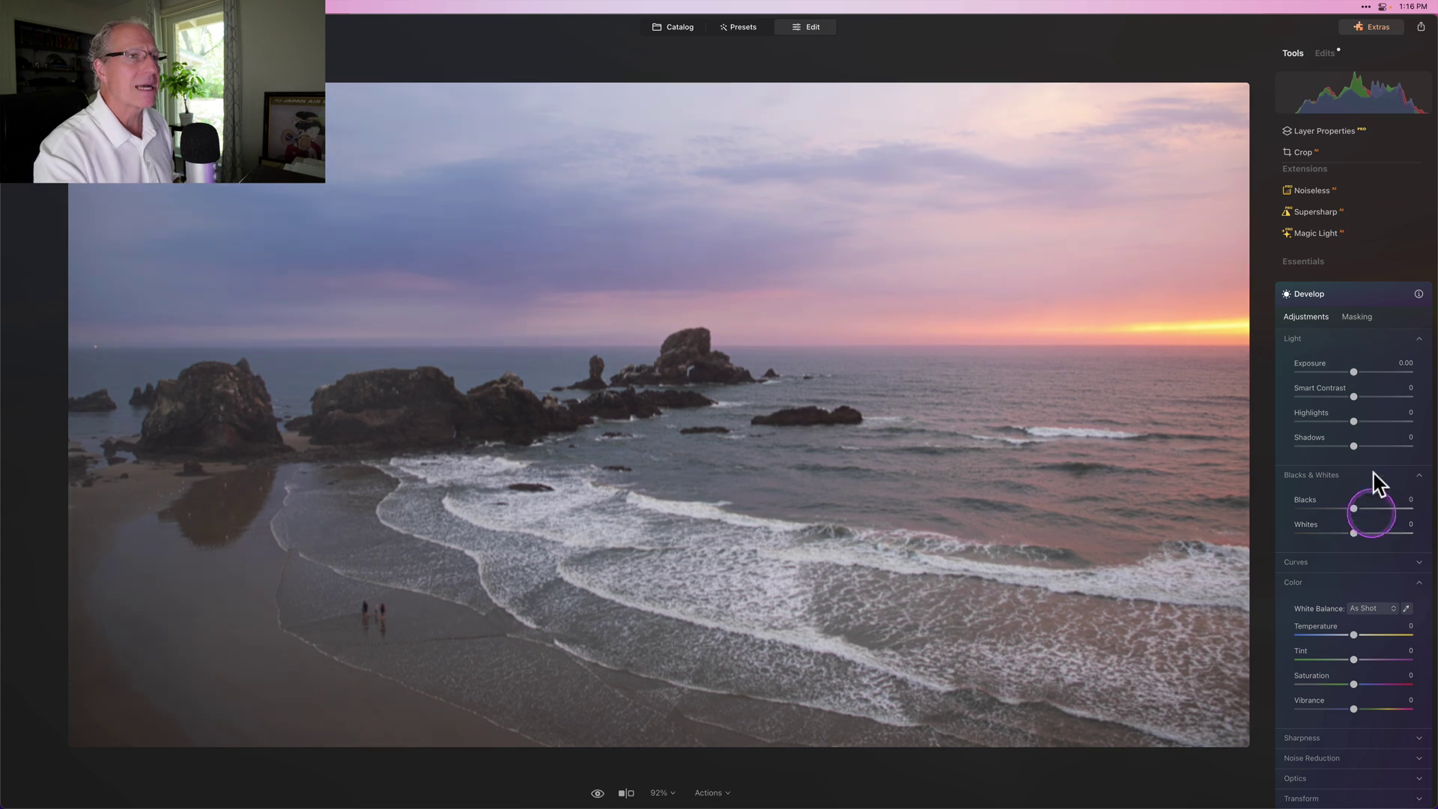
pyautogui.click(1365, 298)
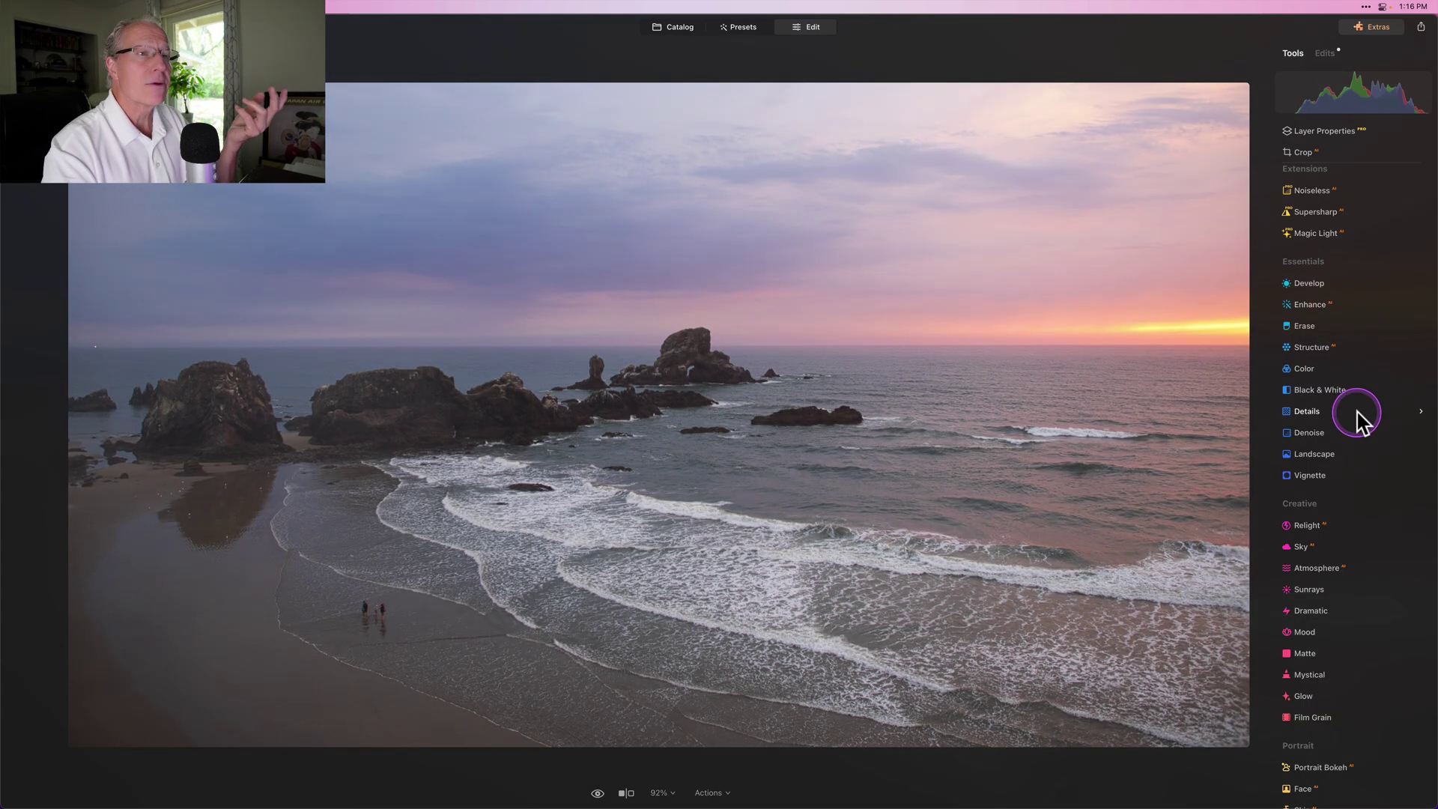
# Step: Try Landscape Golden Hour warmth around 42, then reset Landscape to zero
pyautogui.click(1322, 455)
pyautogui.click(1329, 546)
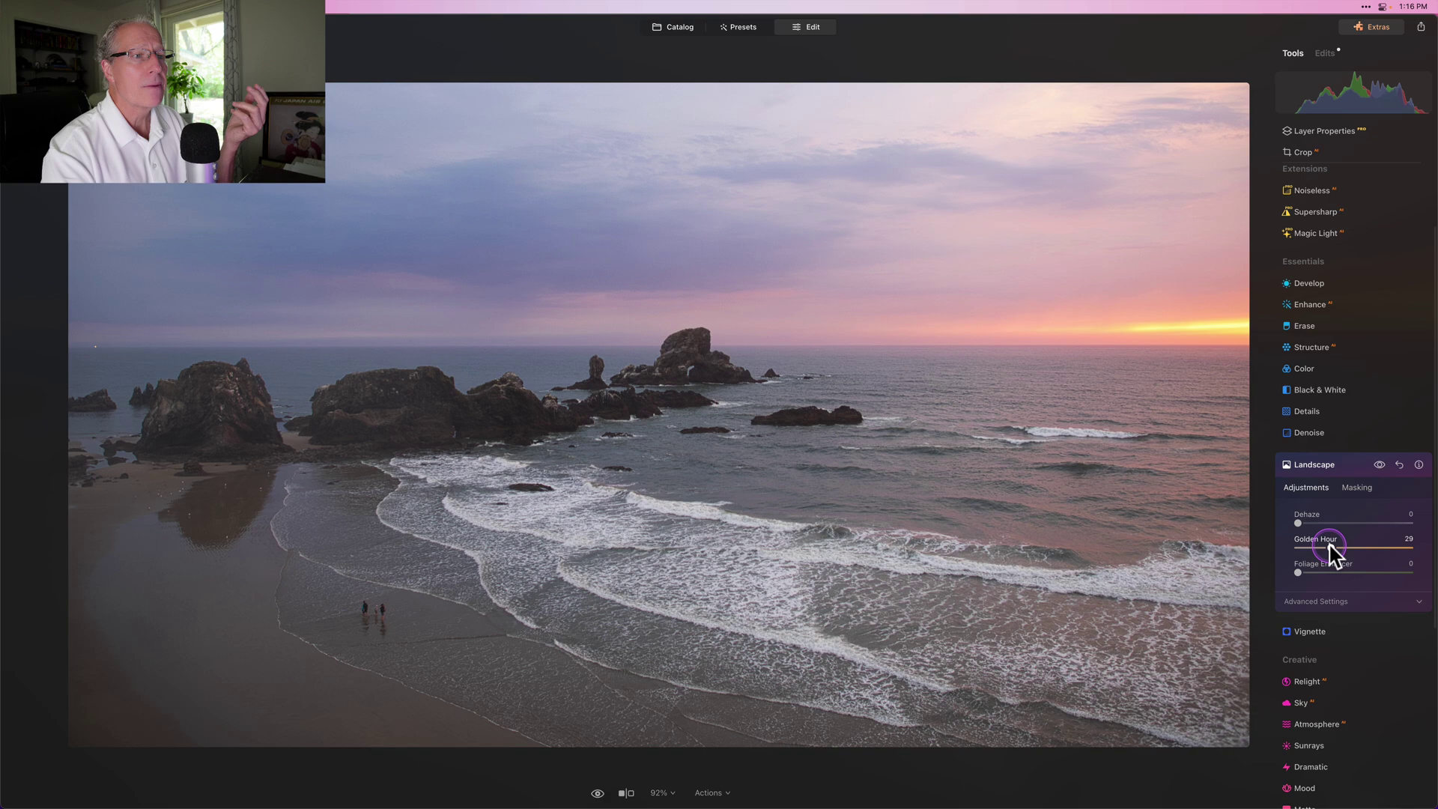
pyautogui.moveTo(1331, 547); pyautogui.dragTo(1347, 547)
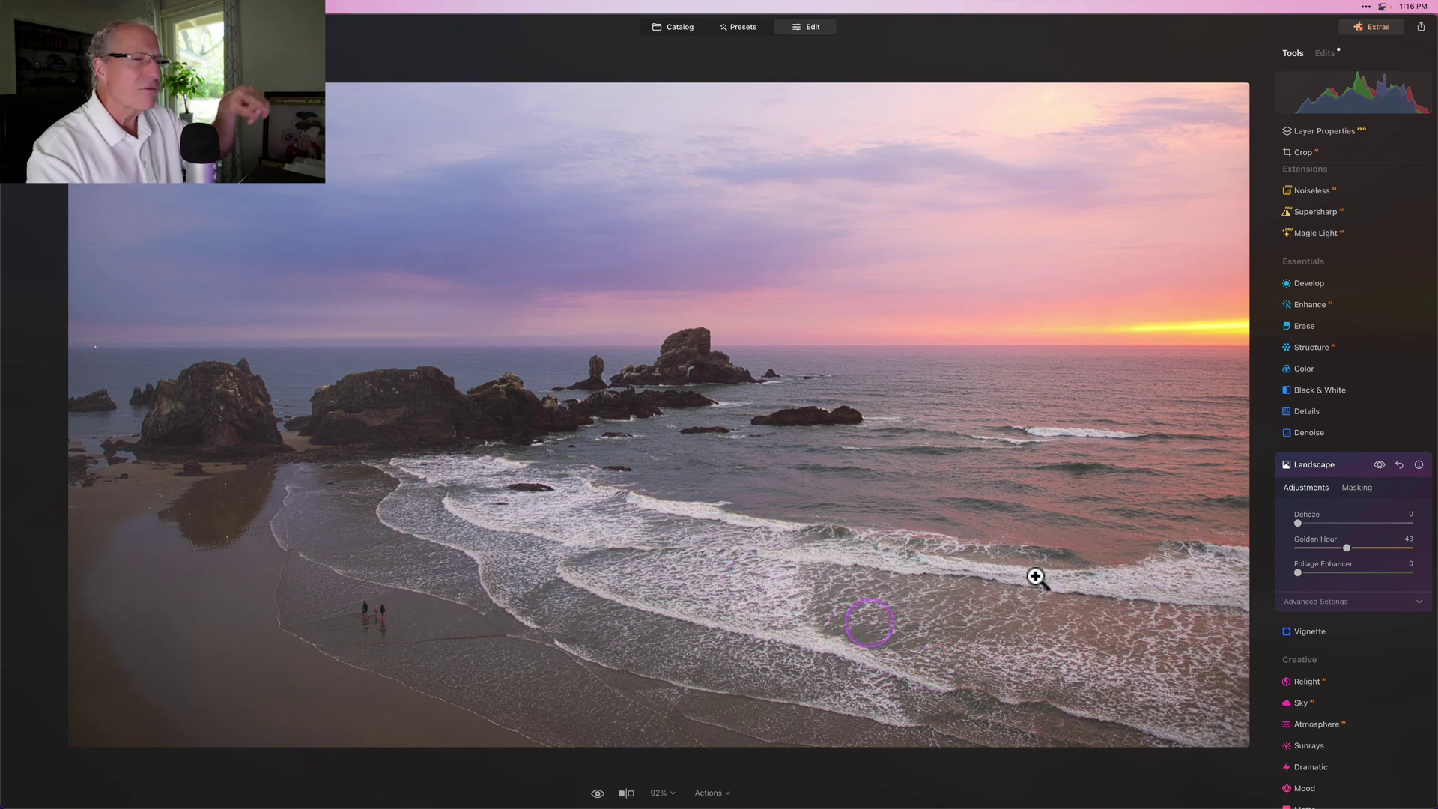
pyautogui.click(1399, 465)
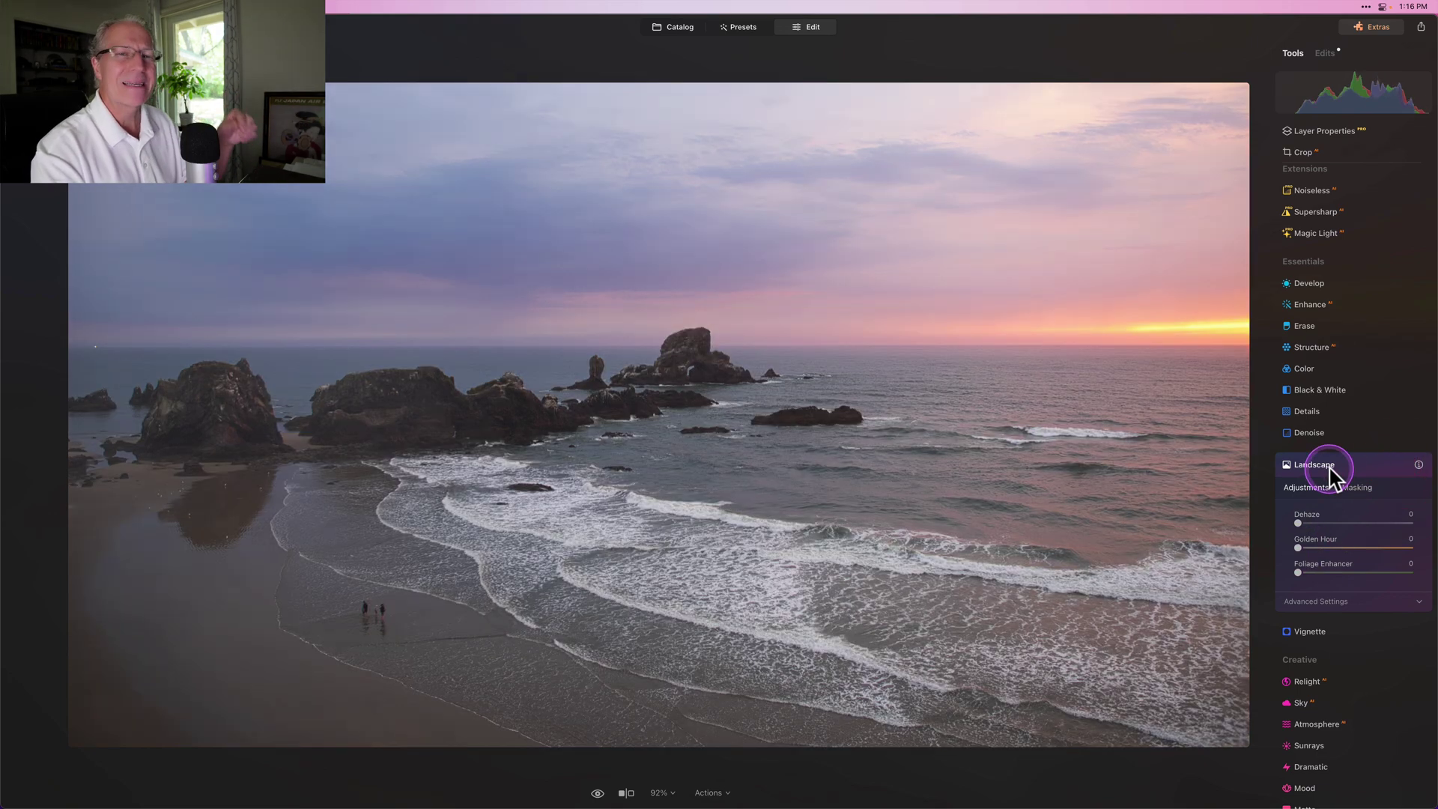
pyautogui.click(1329, 467)
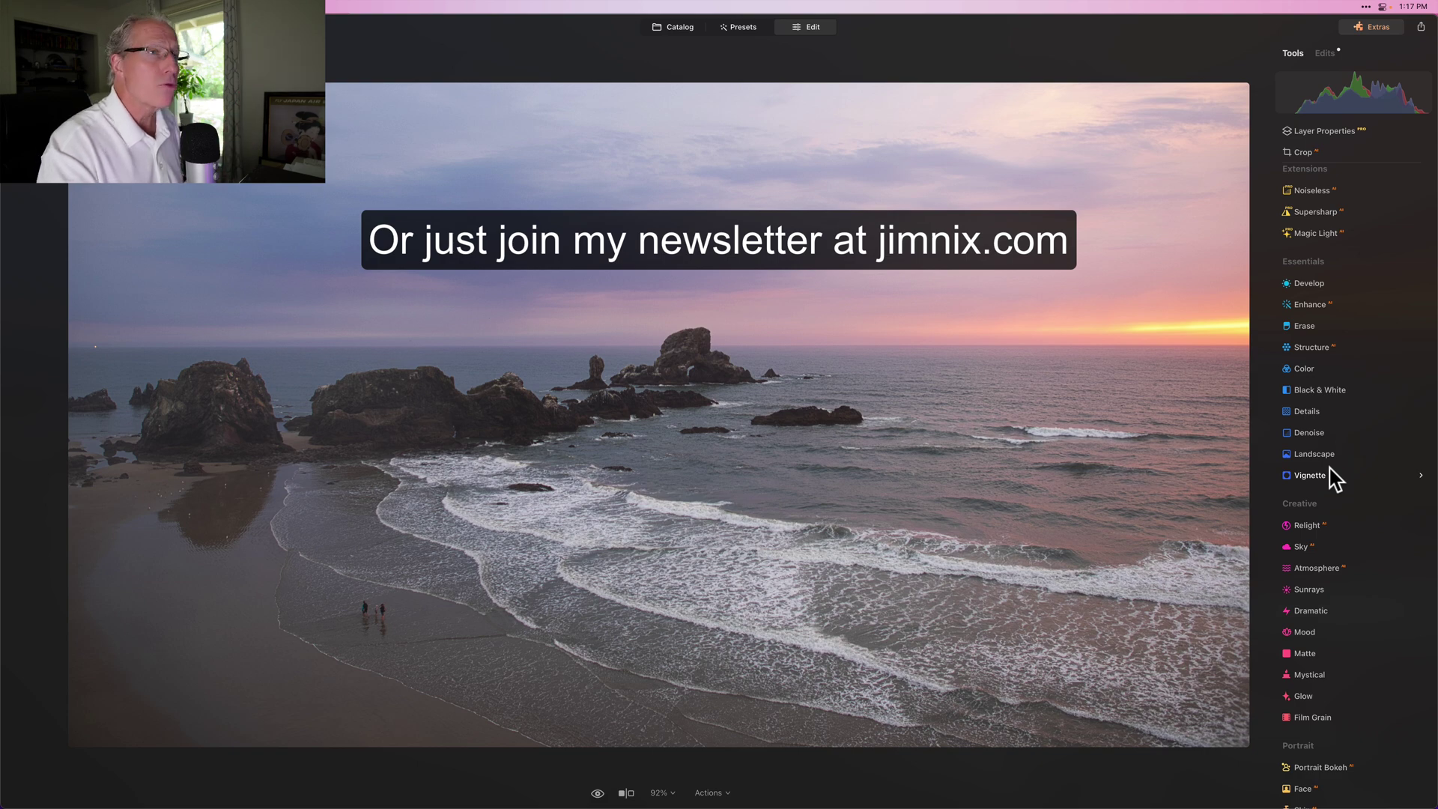
pyautogui.click(1266, 386)
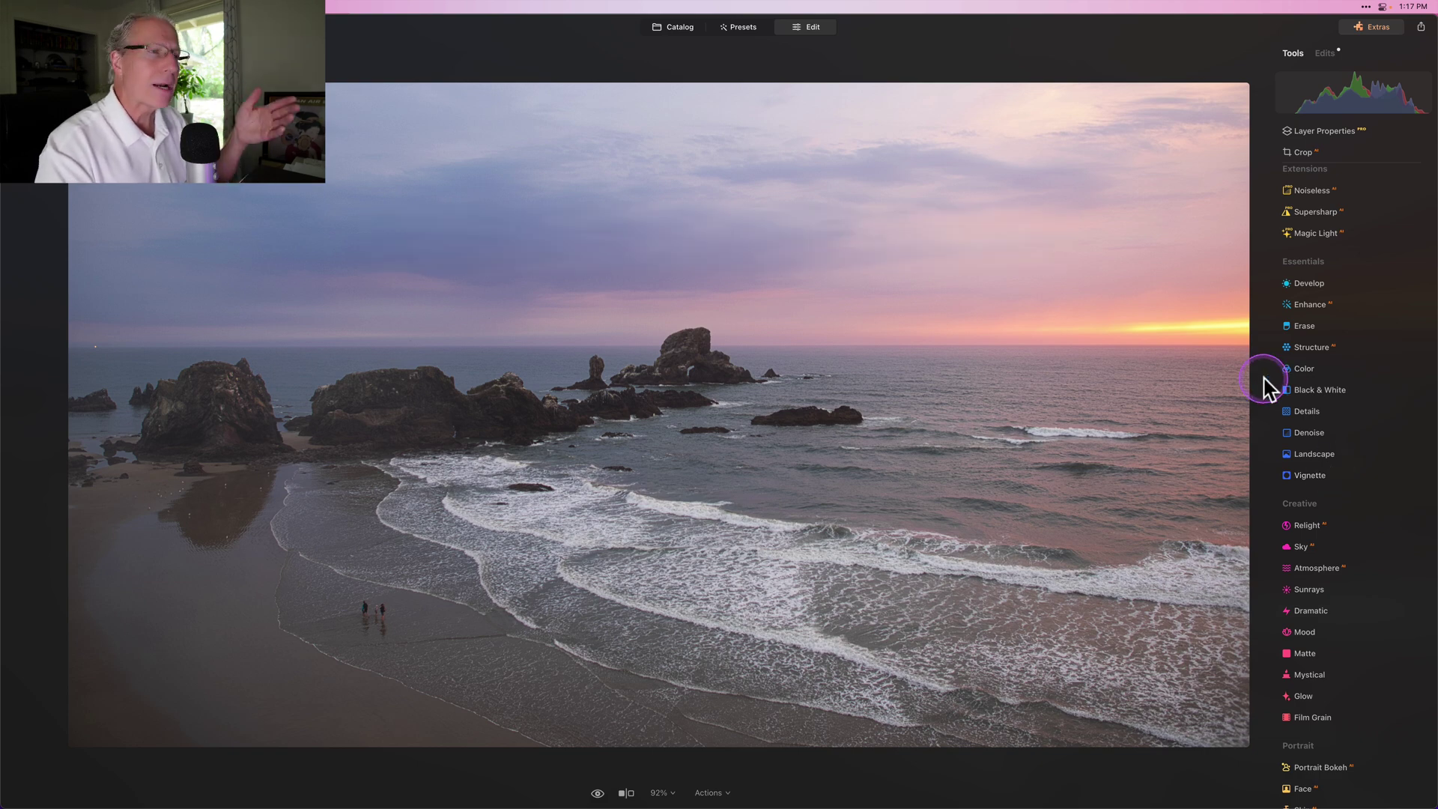
# Step: Mask a Develop adjustment with a linear gradient over the lower beach
pyautogui.click(1325, 284)
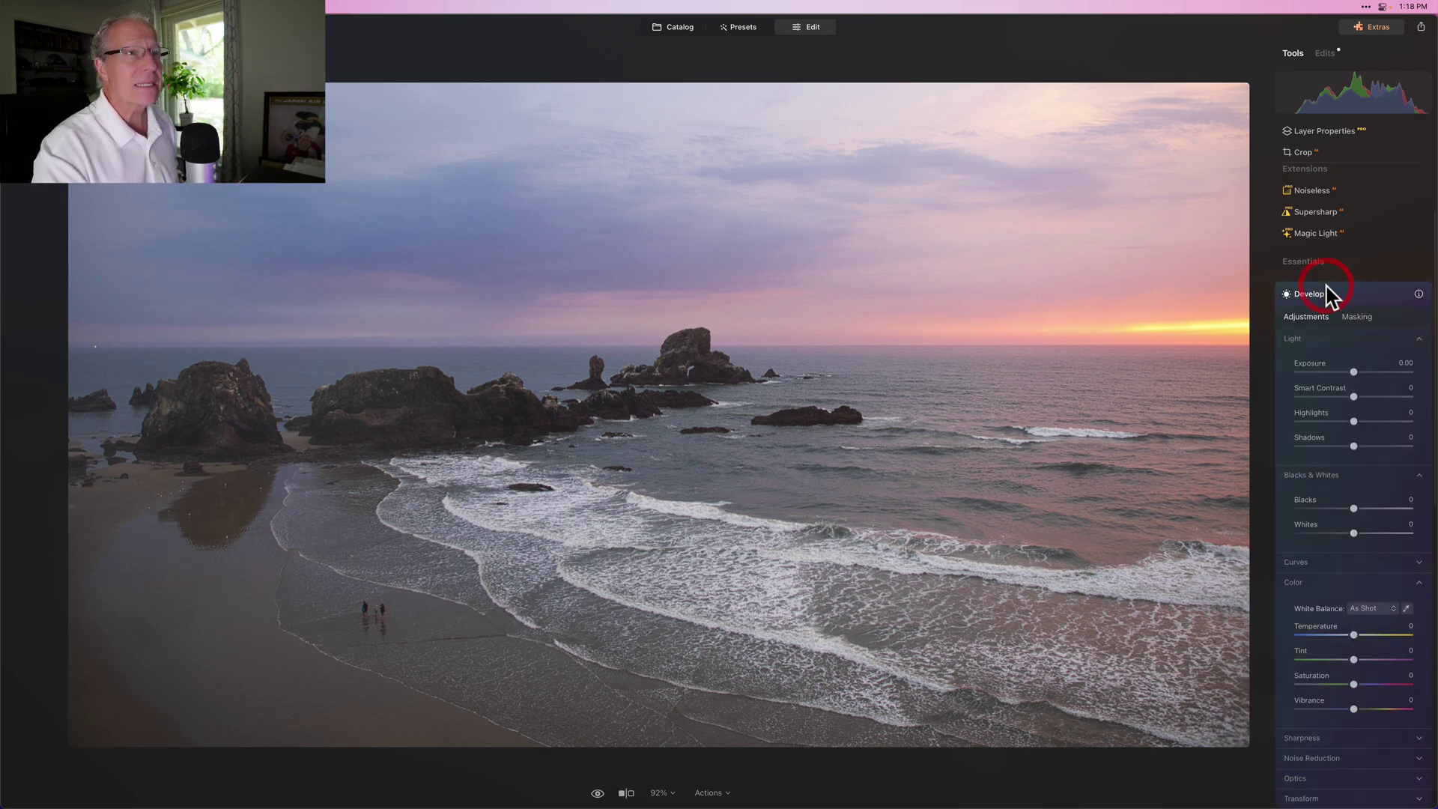
pyautogui.click(1355, 317)
pyautogui.click(1325, 361)
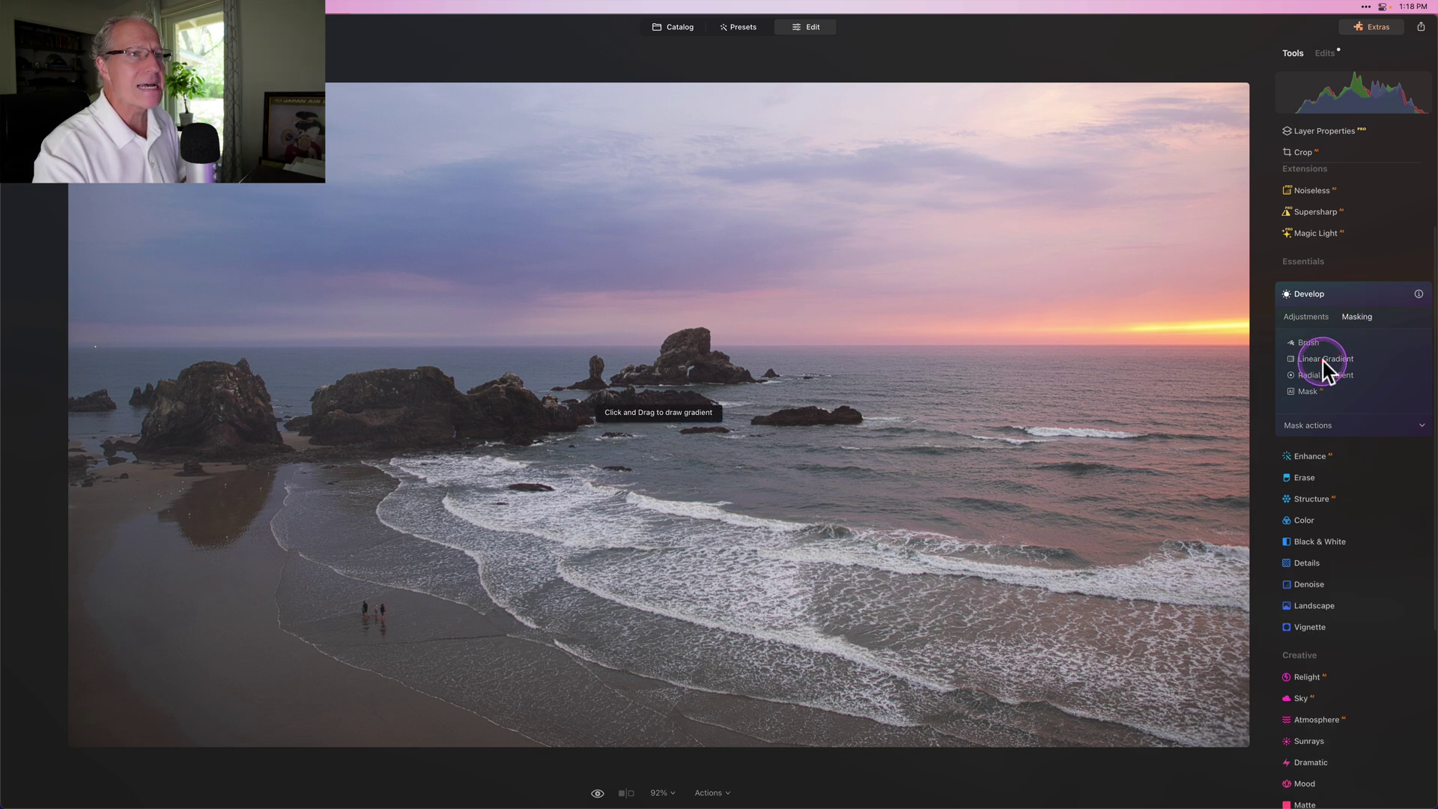
pyautogui.moveTo(353, 664); pyautogui.dragTo(376, 417)
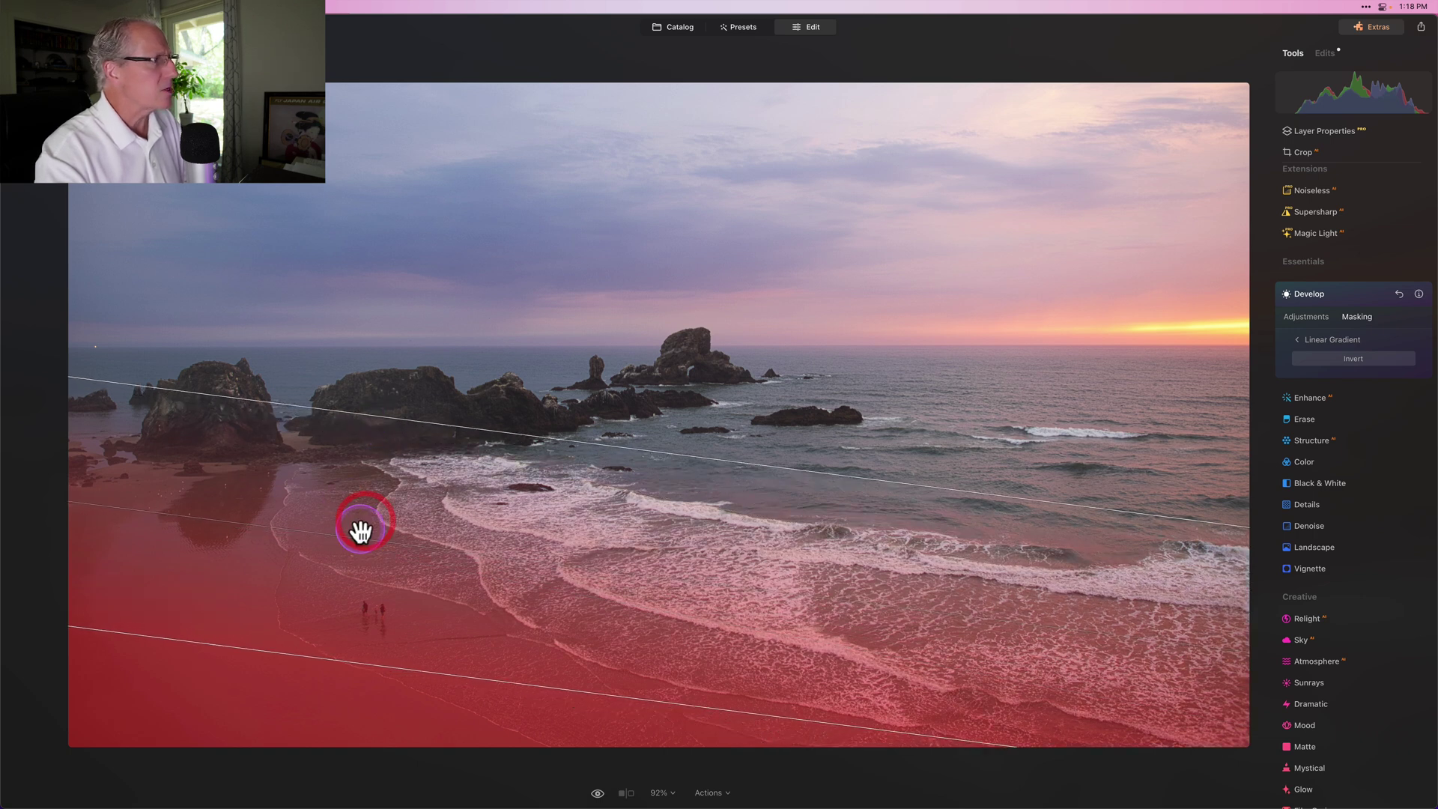
pyautogui.moveTo(361, 531); pyautogui.dragTo(410, 518)
pyautogui.moveTo(655, 418); pyautogui.dragTo(656, 443)
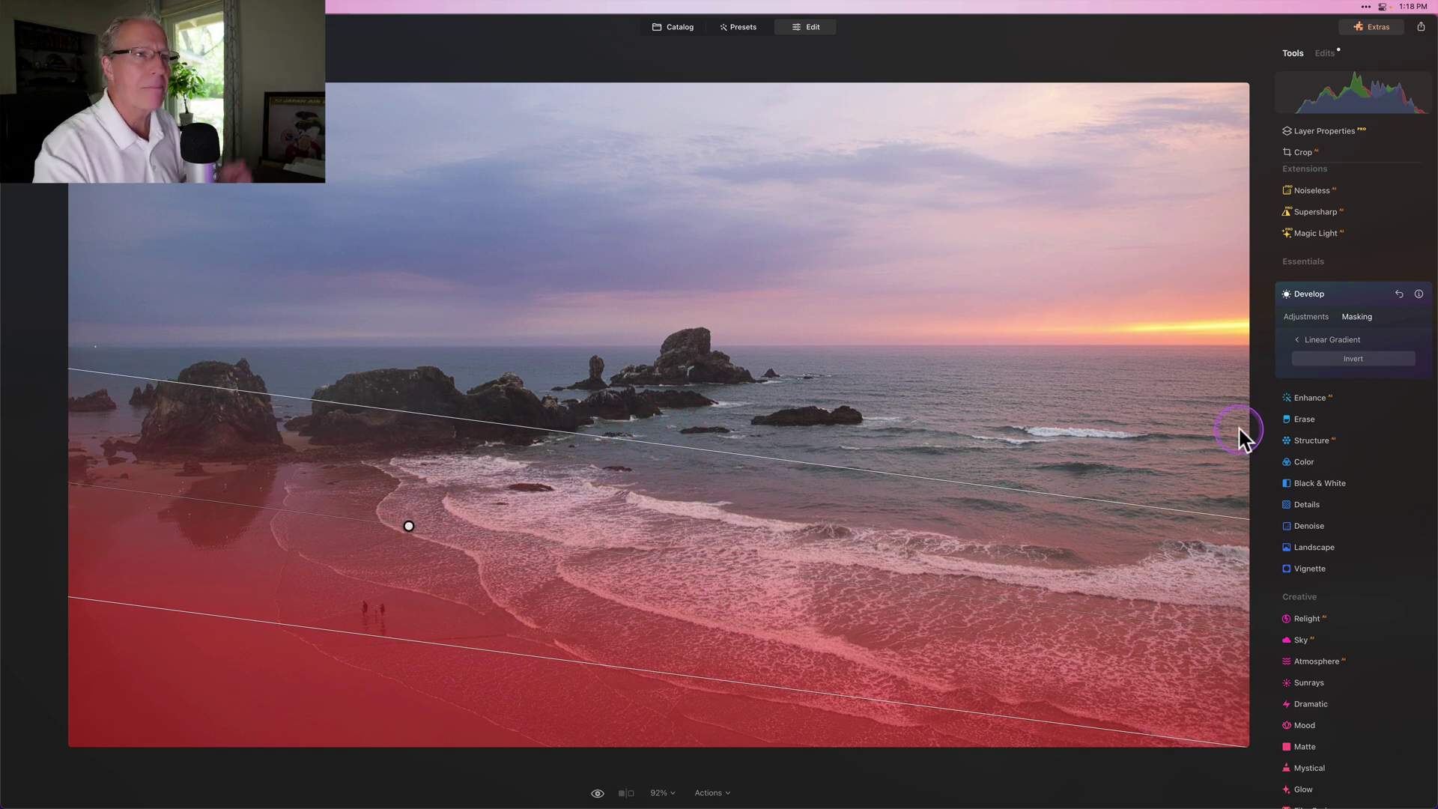
# Step: Set the masked beach to Exposure 0.16, Highlights 6 and Whites 11, then compare
pyautogui.click(1306, 316)
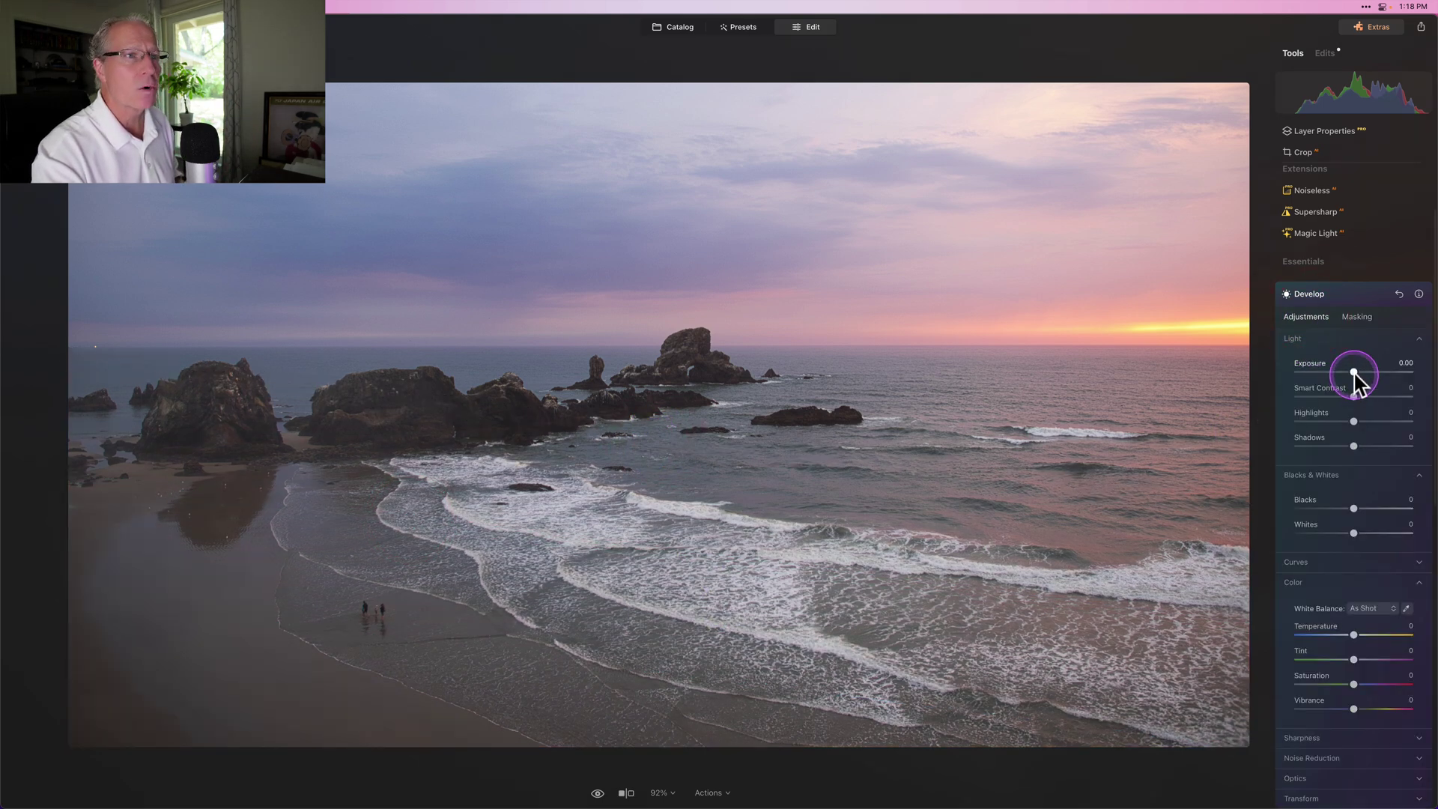
pyautogui.moveTo(1356, 374); pyautogui.dragTo(1360, 421)
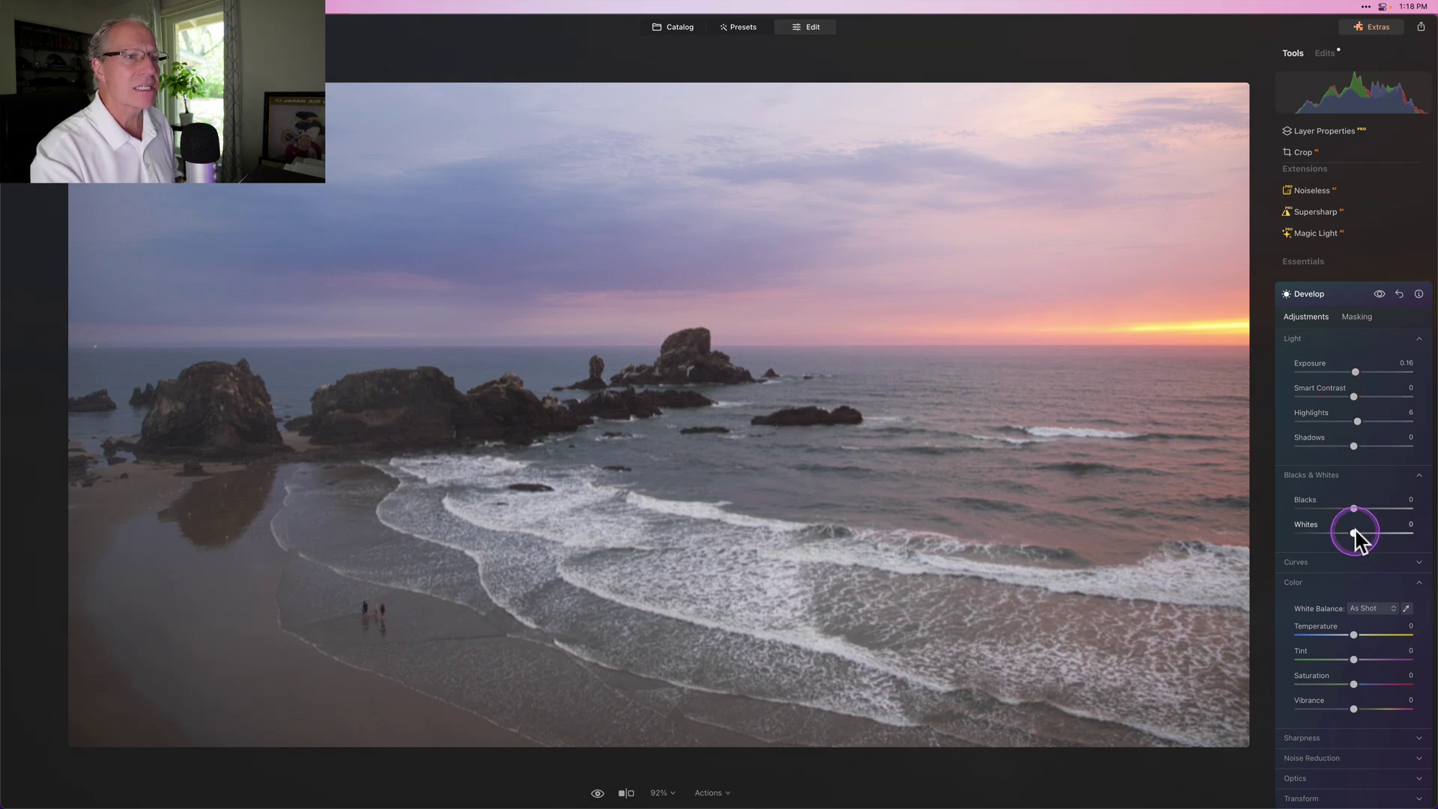
pyautogui.moveTo(1356, 533); pyautogui.dragTo(1361, 533)
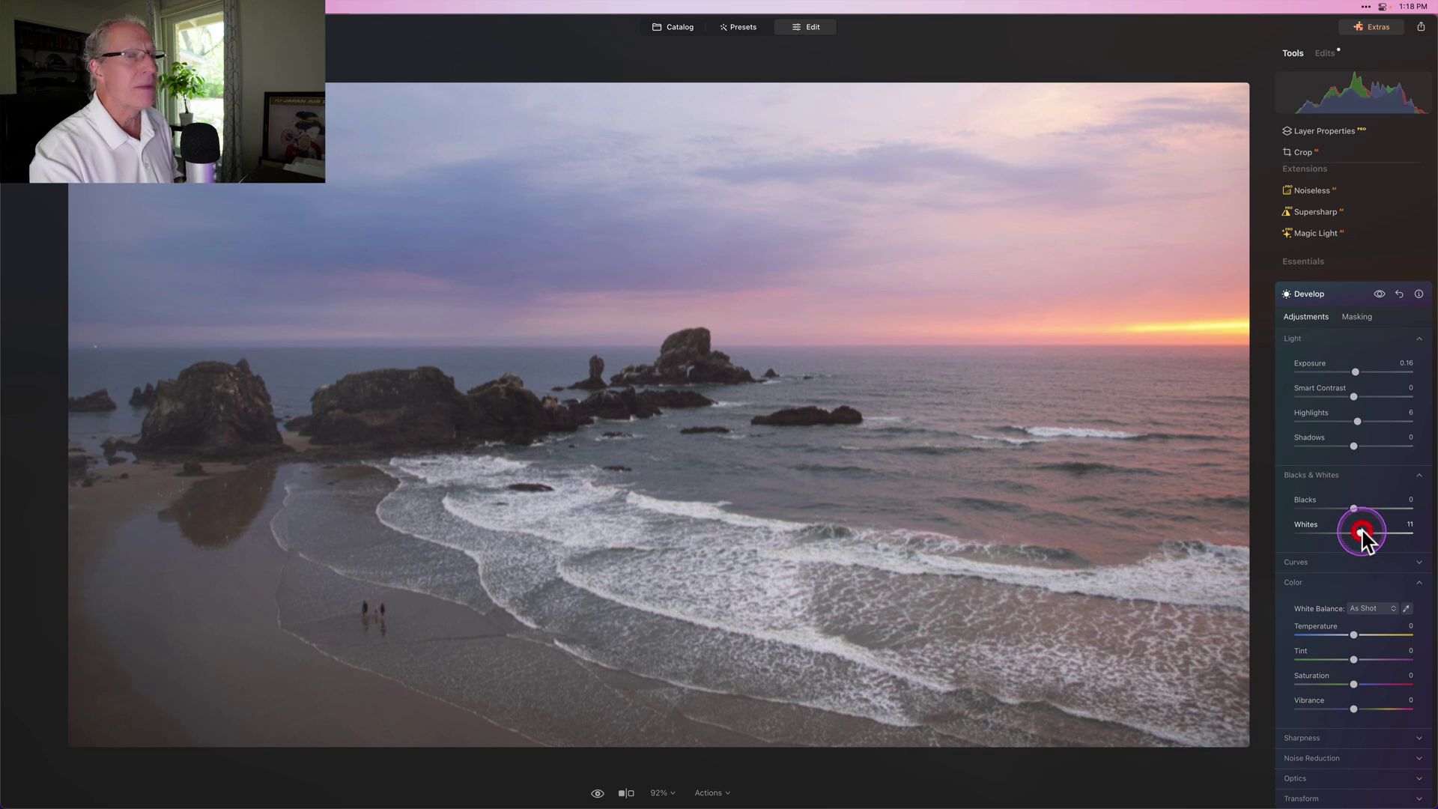
pyautogui.click(1380, 294)
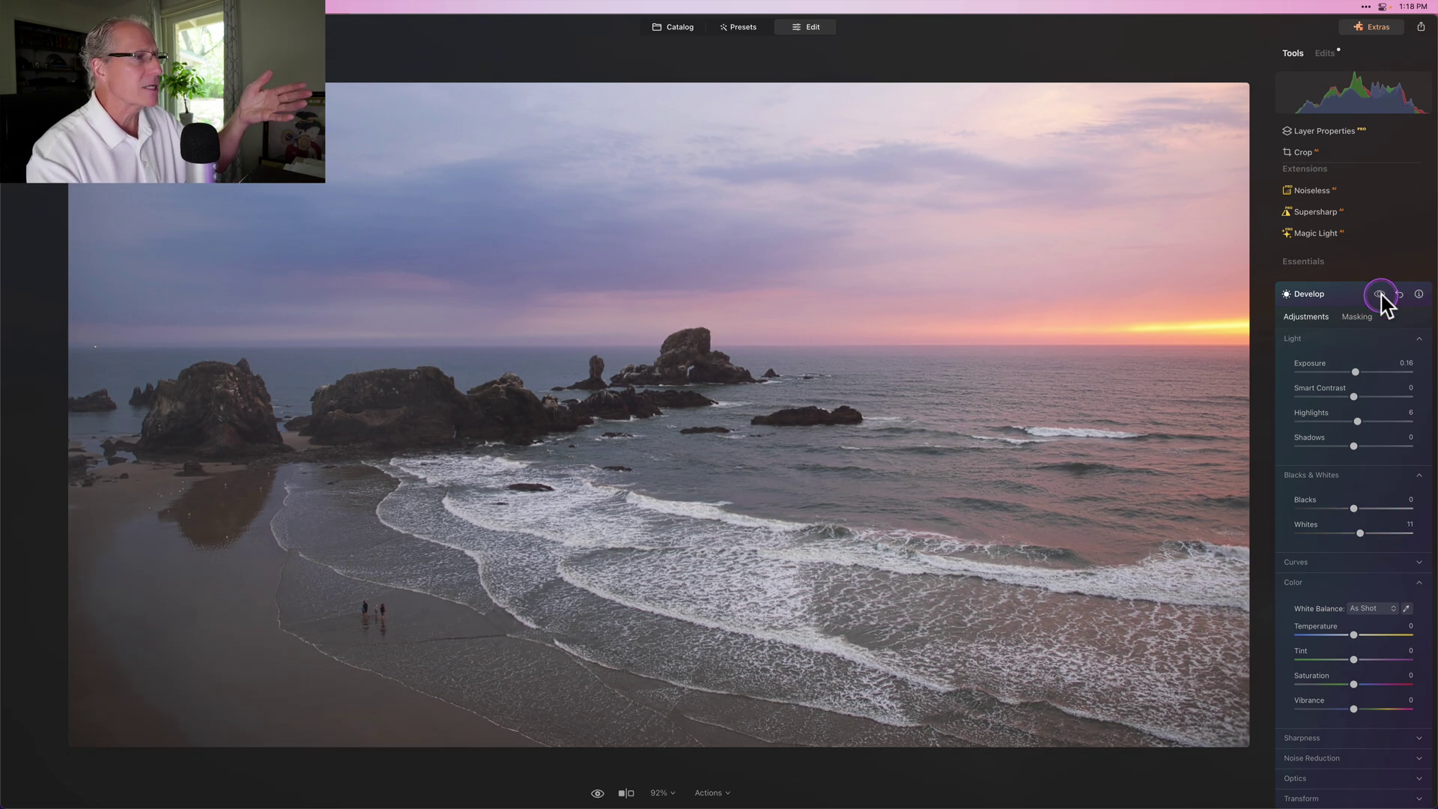
pyautogui.click(1381, 295)
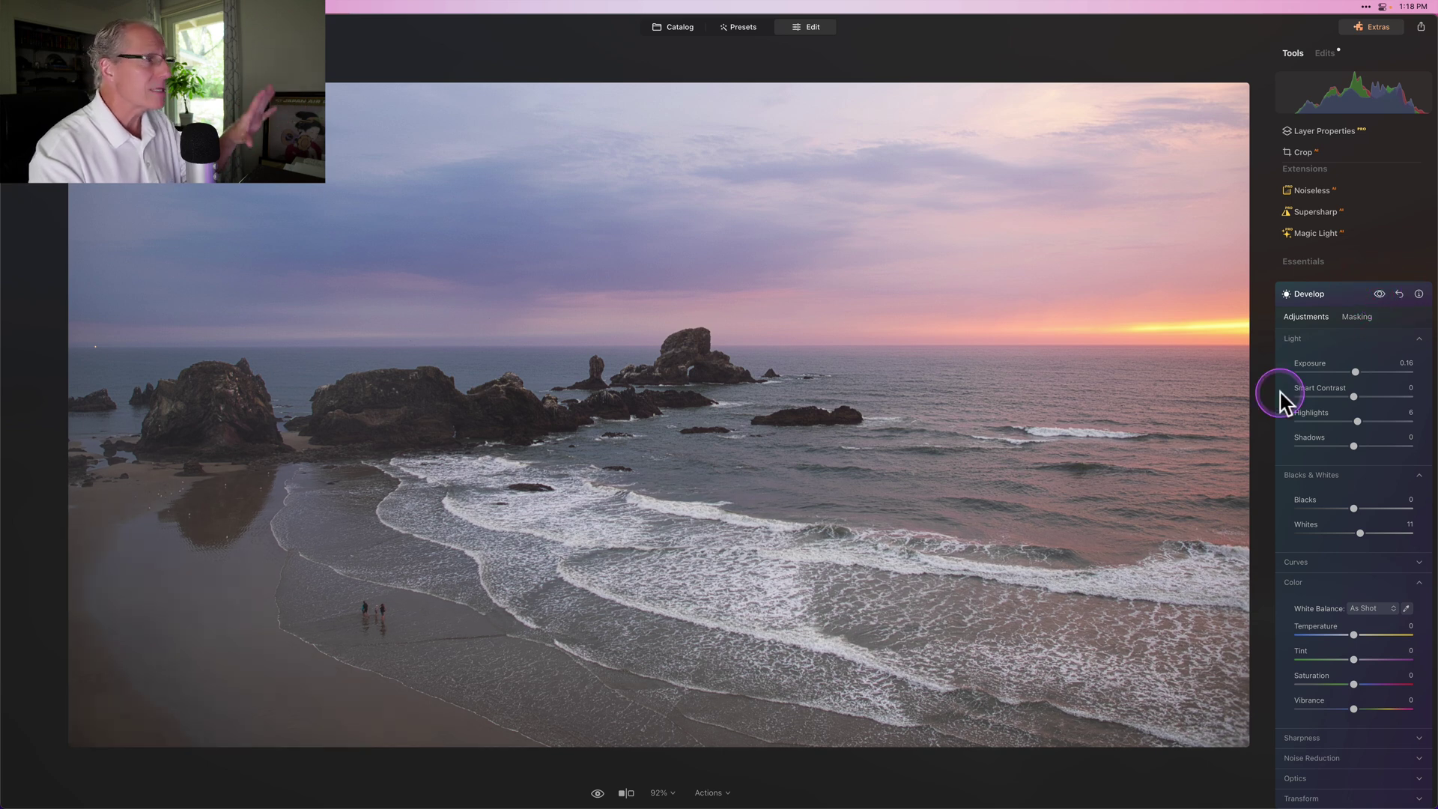
pyautogui.click(1332, 295)
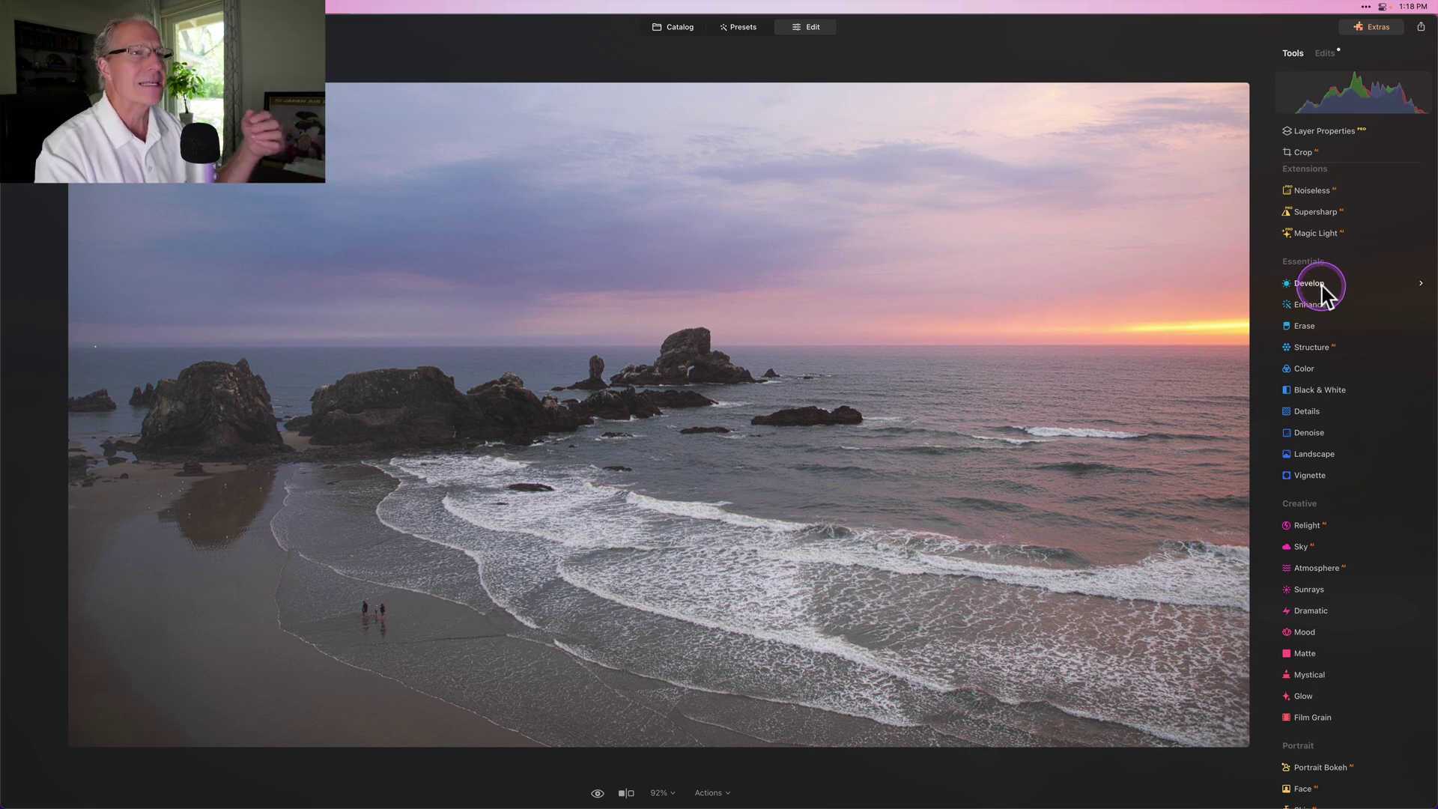
# Step: Mask a Develop adjustment with a linear gradient down over the sky
pyautogui.click(1323, 292)
pyautogui.click(1357, 317)
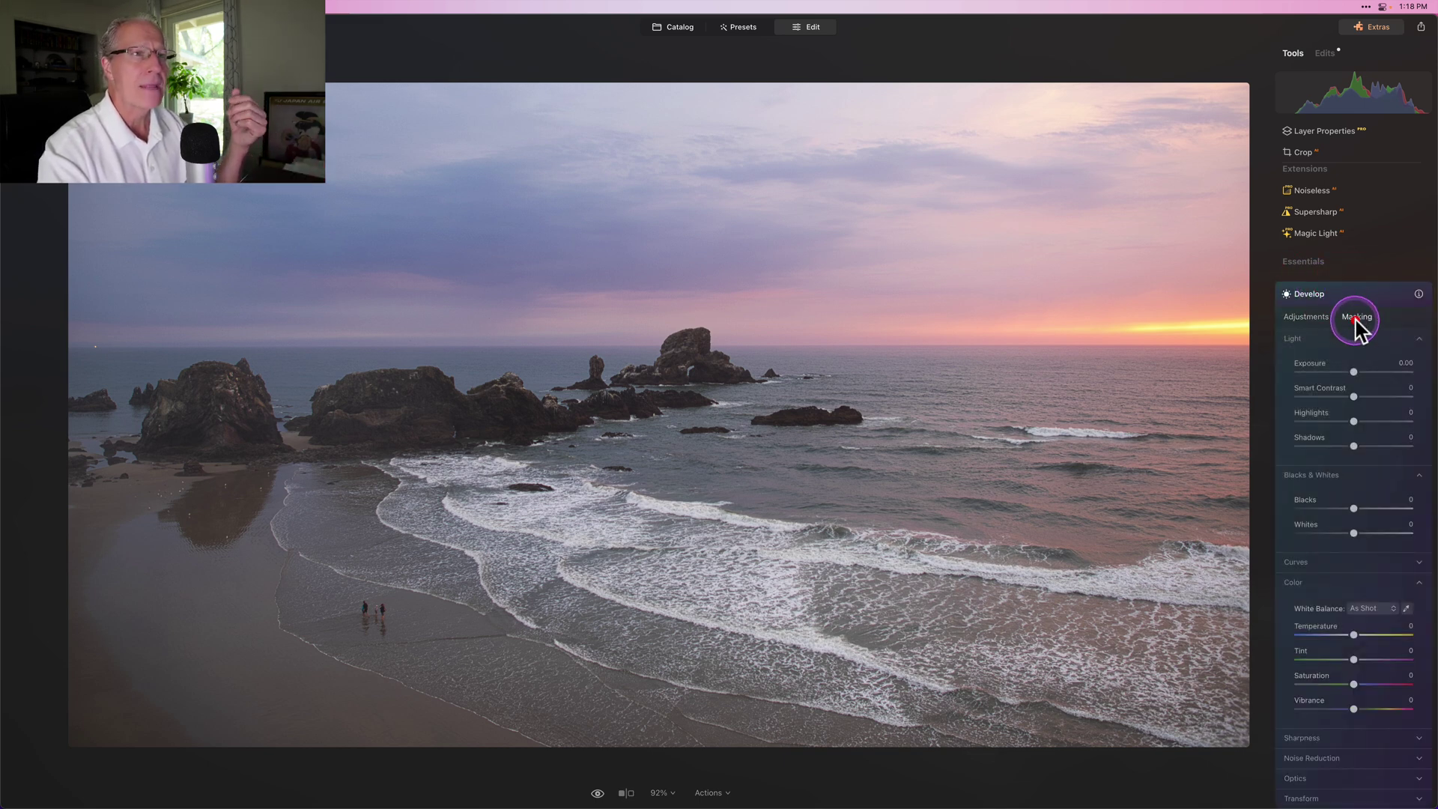
pyautogui.click(1326, 359)
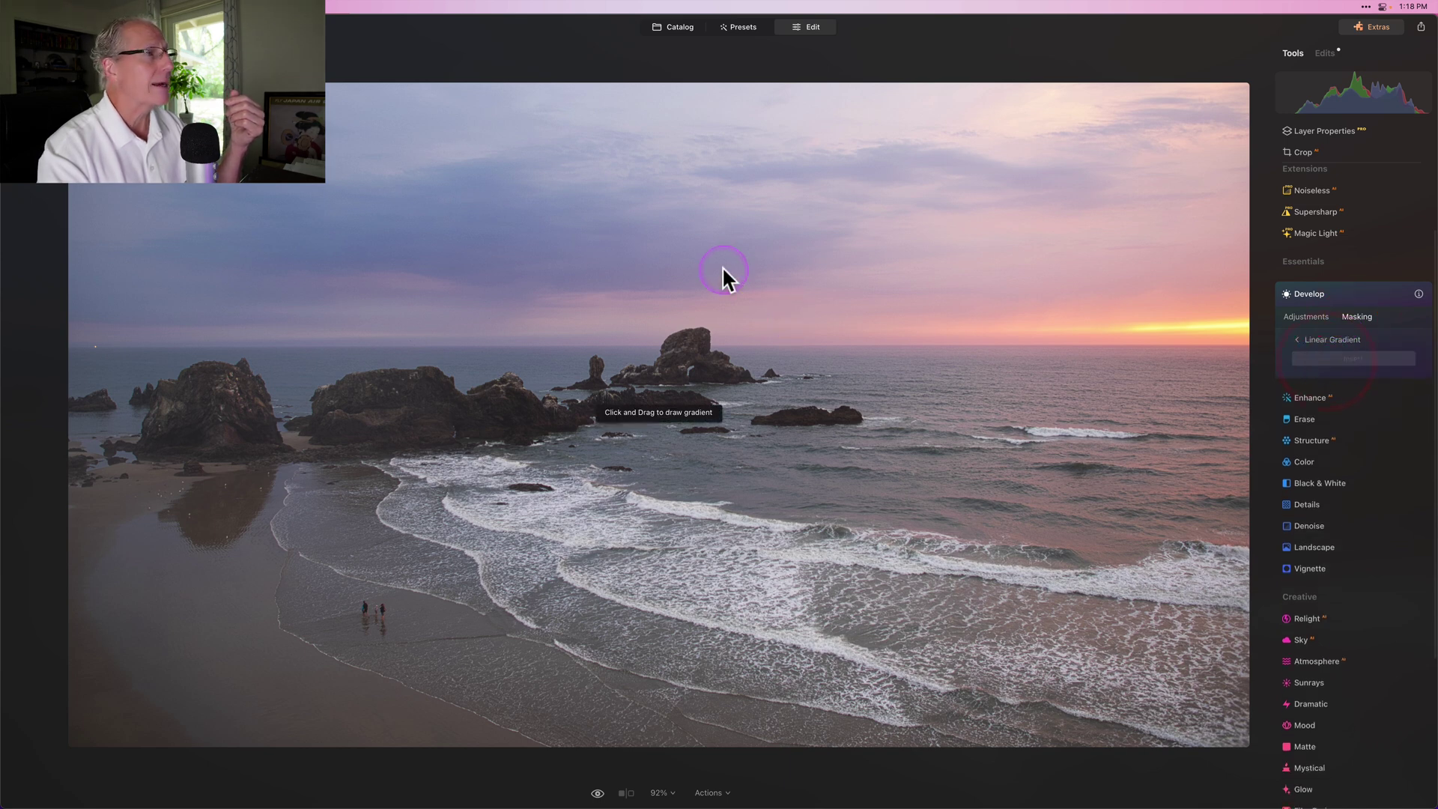
pyautogui.moveTo(722, 267); pyautogui.dragTo(722, 395)
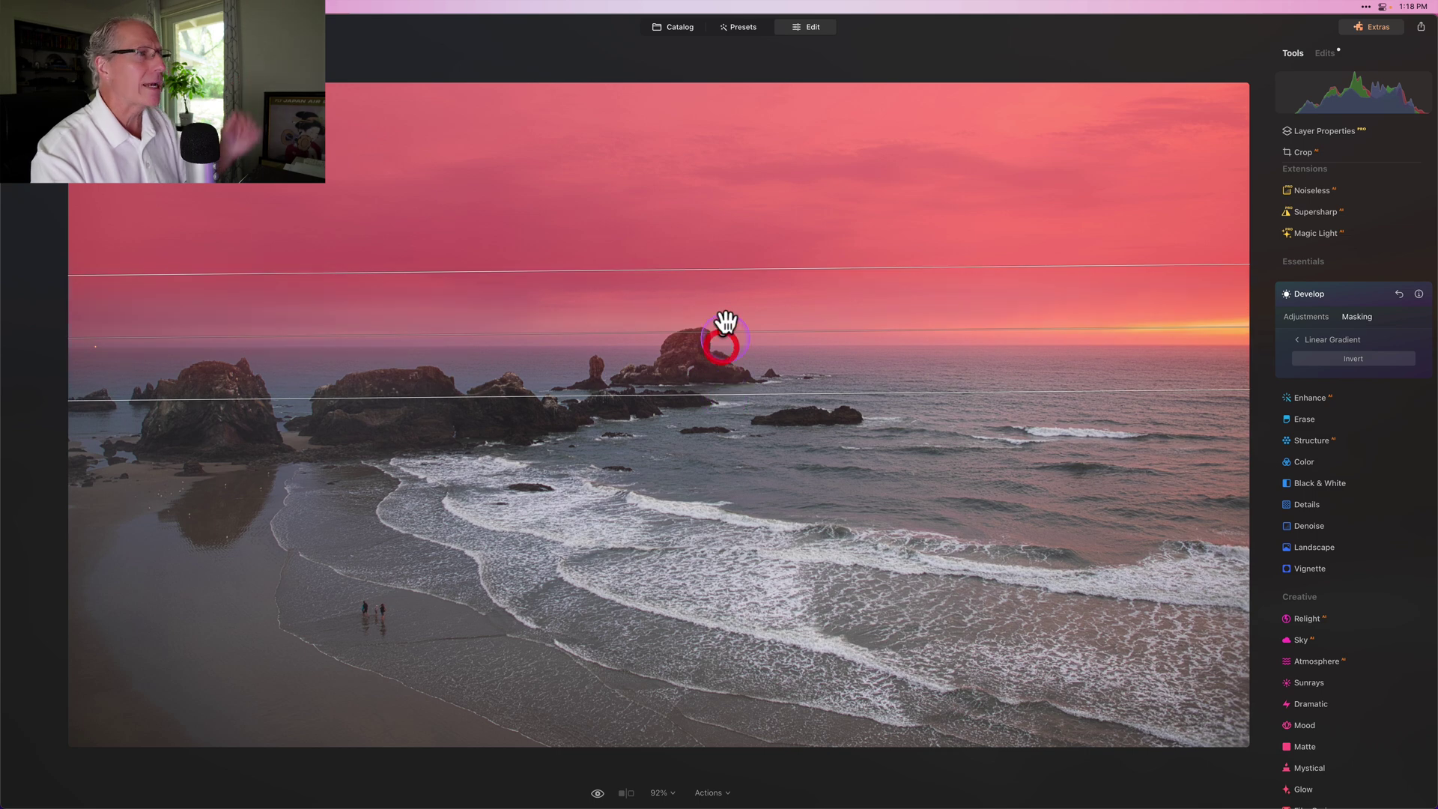
pyautogui.moveTo(721, 336); pyautogui.dragTo(768, 319)
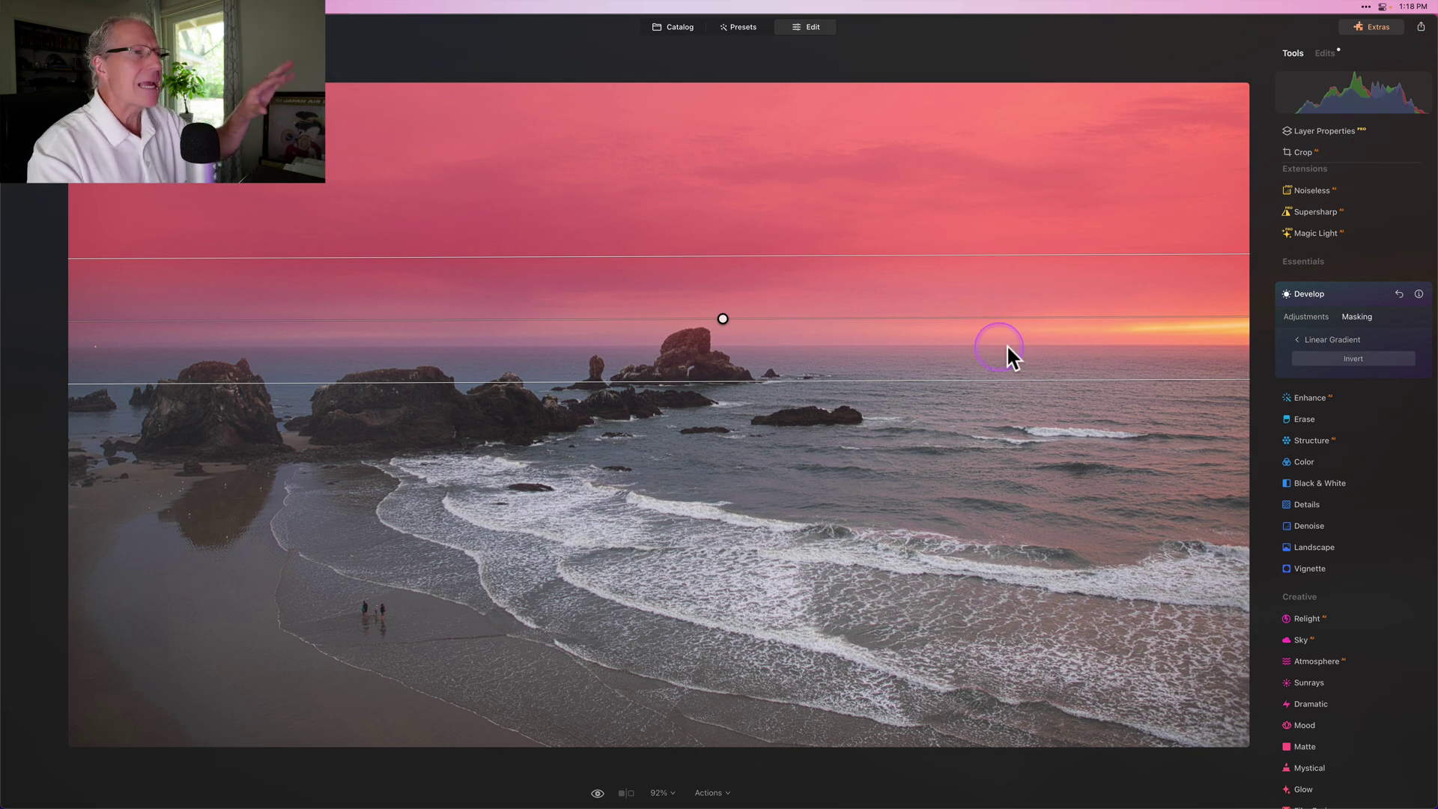
pyautogui.click(1319, 321)
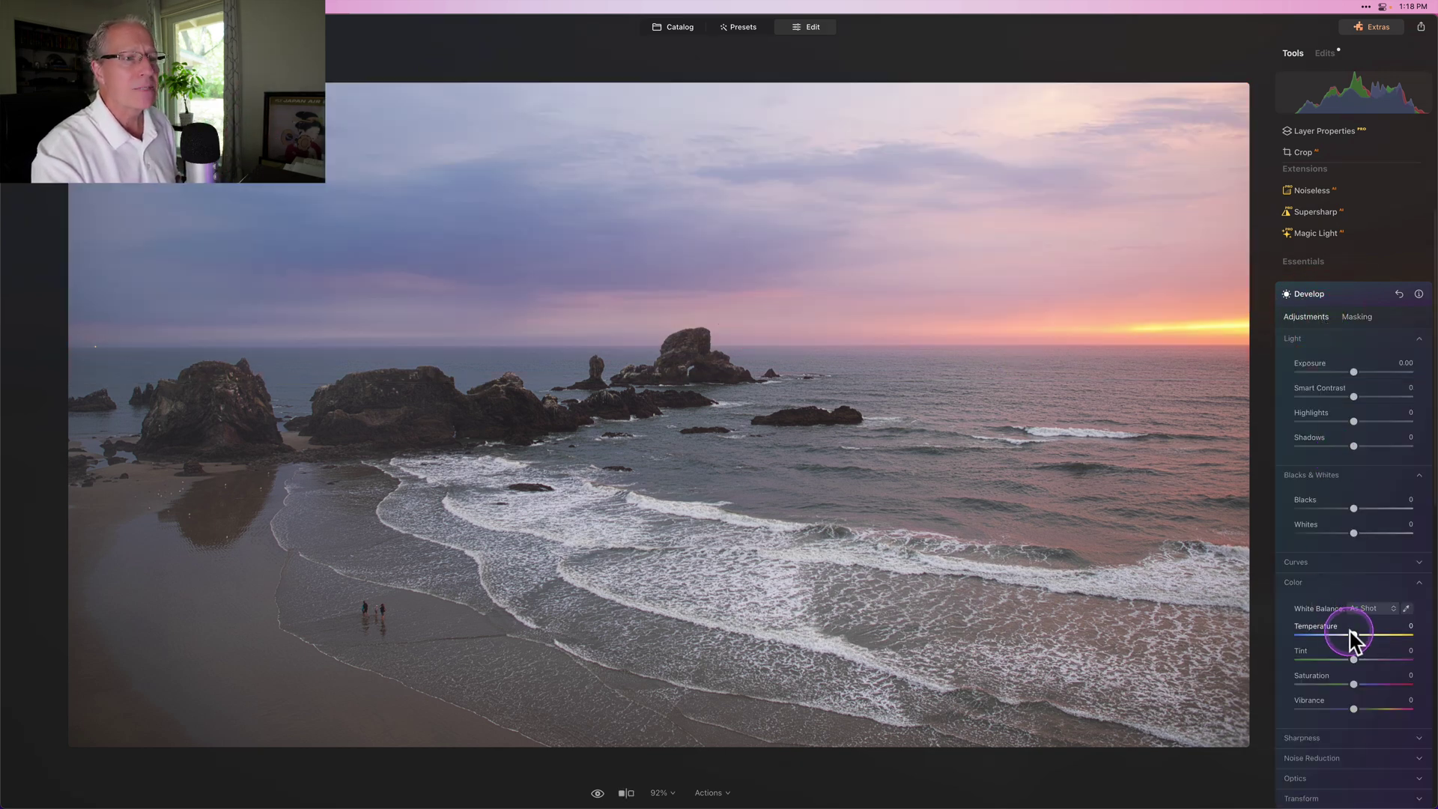
# Step: Set Tint 9, Saturation 3, Vibrance 15 and Temperature 1, comparing with edits hidden
pyautogui.moveTo(1354, 661); pyautogui.dragTo(1360, 665)
pyautogui.click(1354, 684)
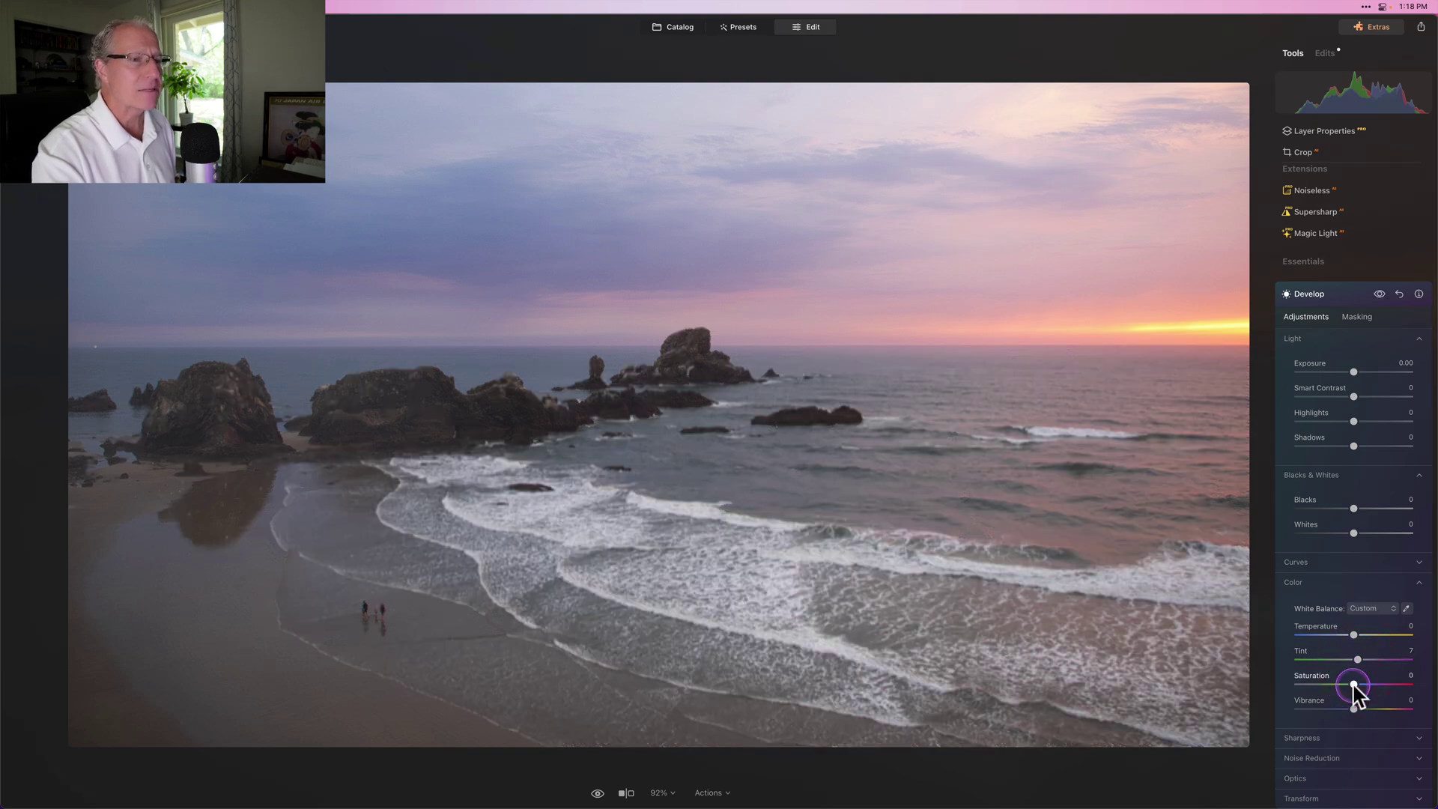
pyautogui.click(1356, 709)
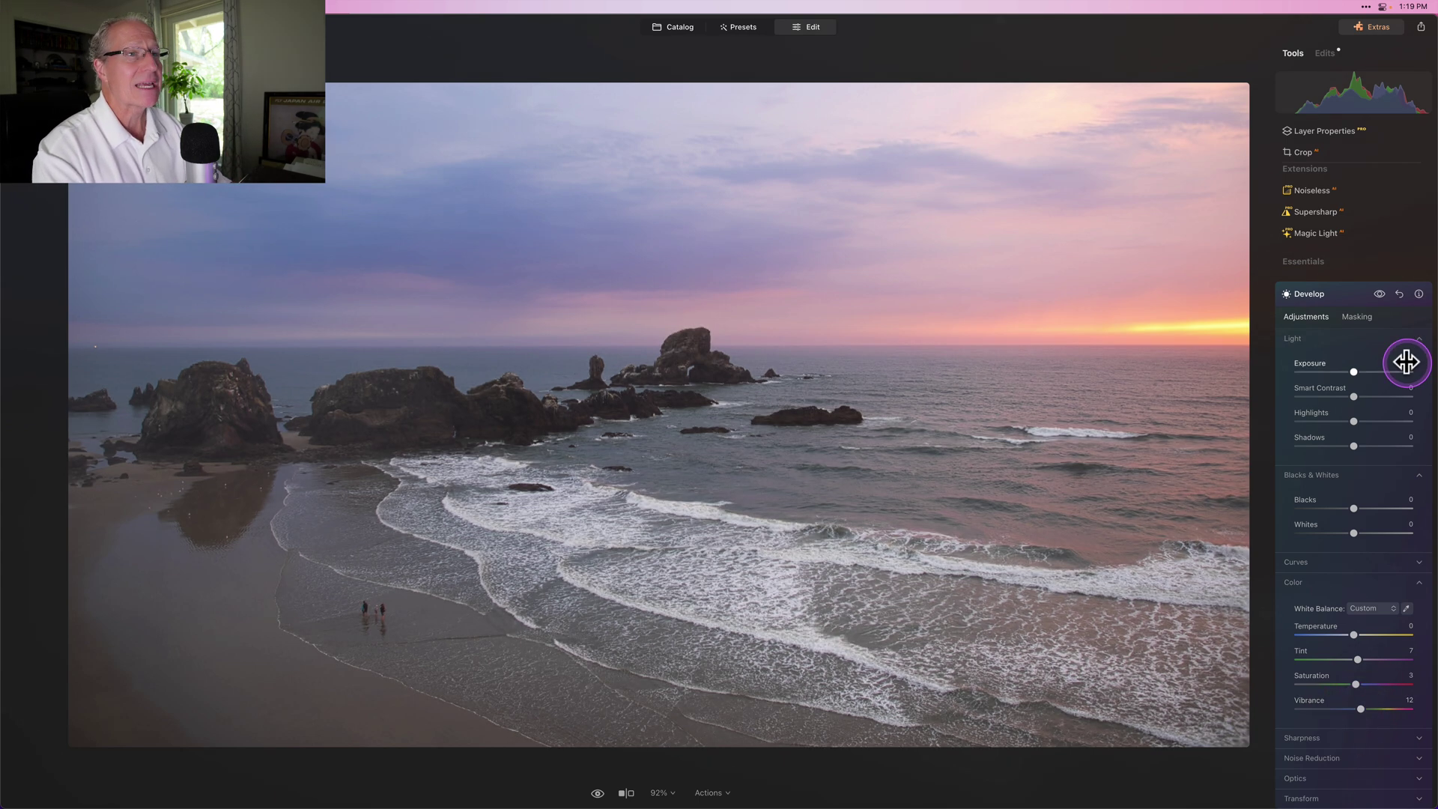
pyautogui.click(1379, 294)
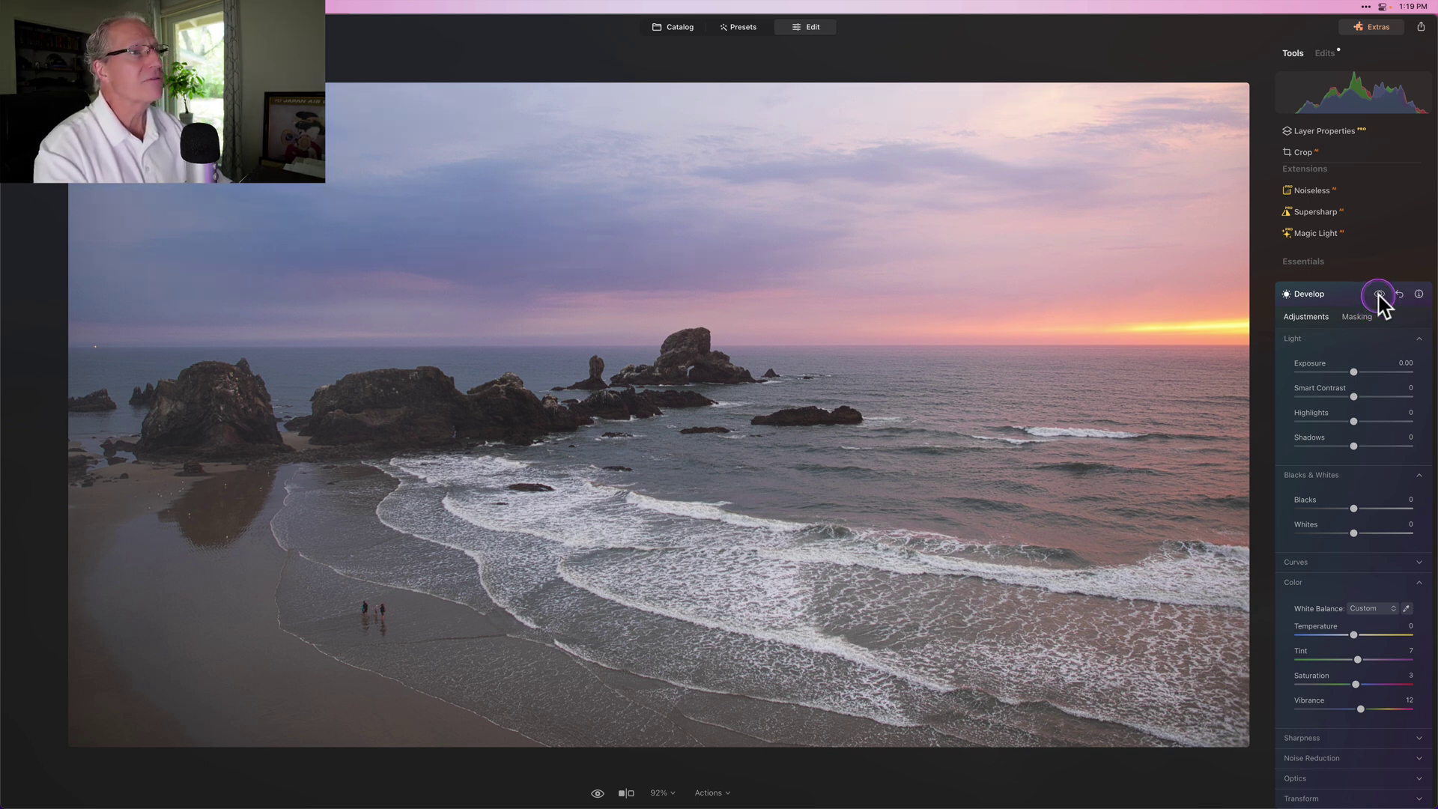
pyautogui.click(1379, 295)
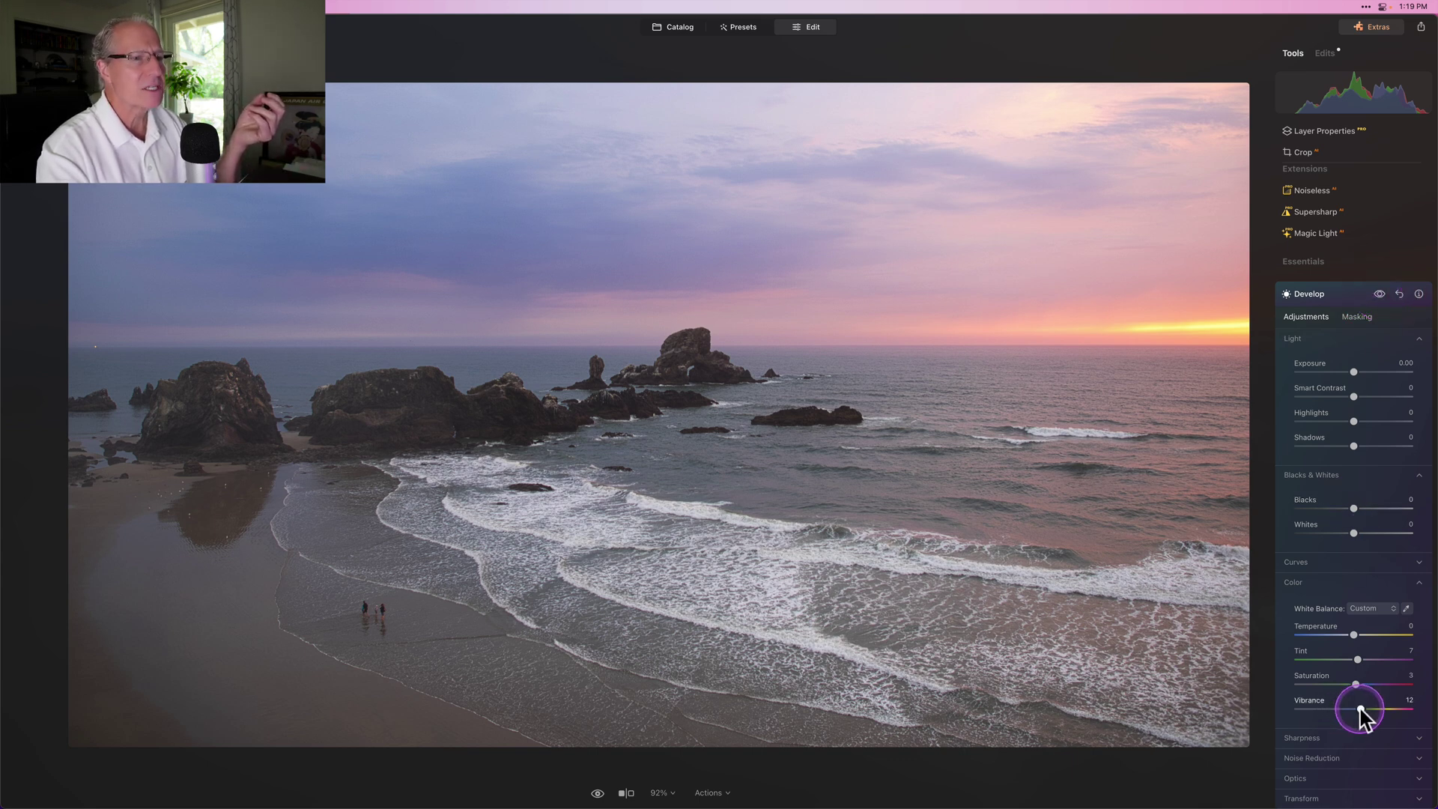
pyautogui.moveTo(1361, 709)
pyautogui.mouseDown()
pyautogui.moveTo(1394, 708)
pyautogui.moveTo(1368, 718)
pyautogui.mouseUp()
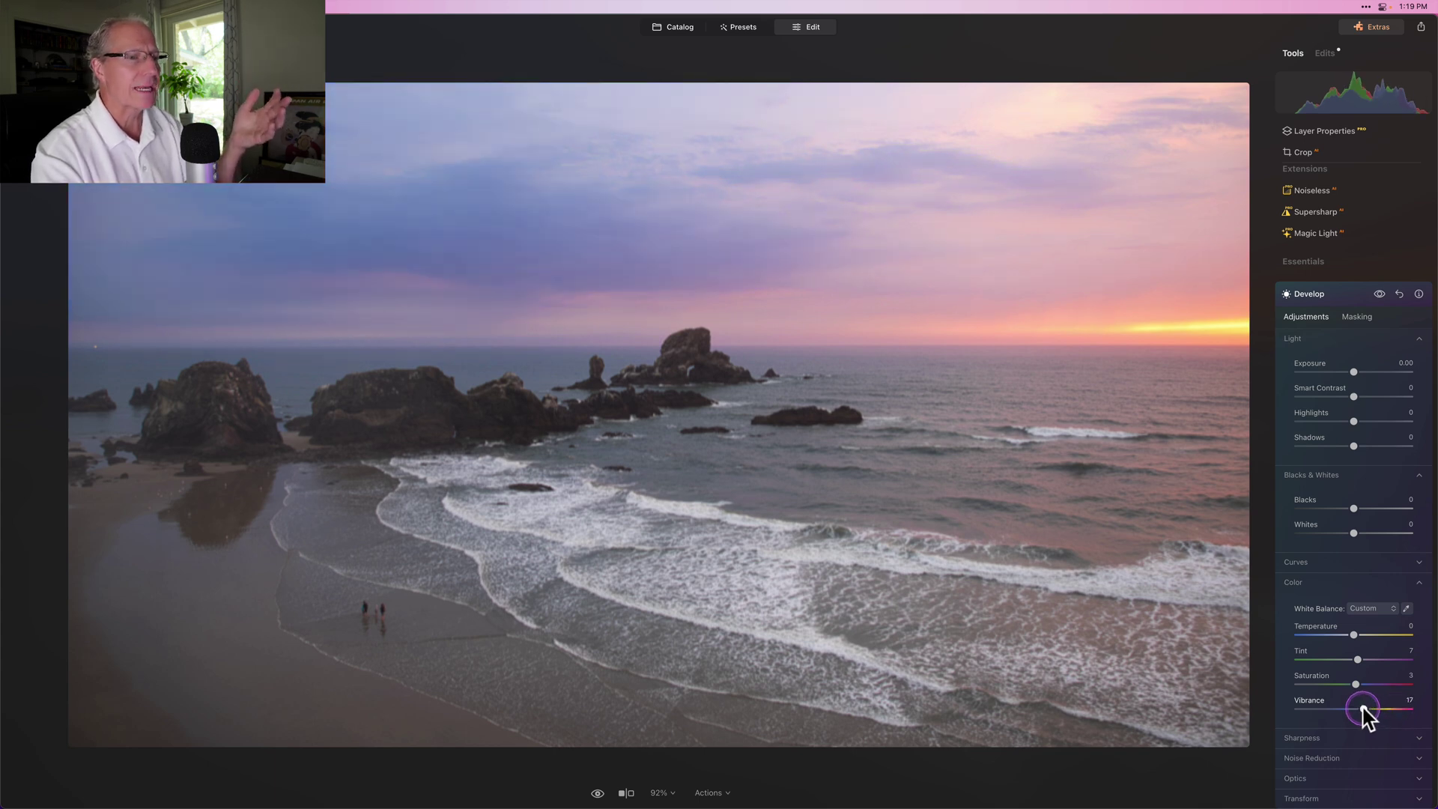
pyautogui.click(1362, 710)
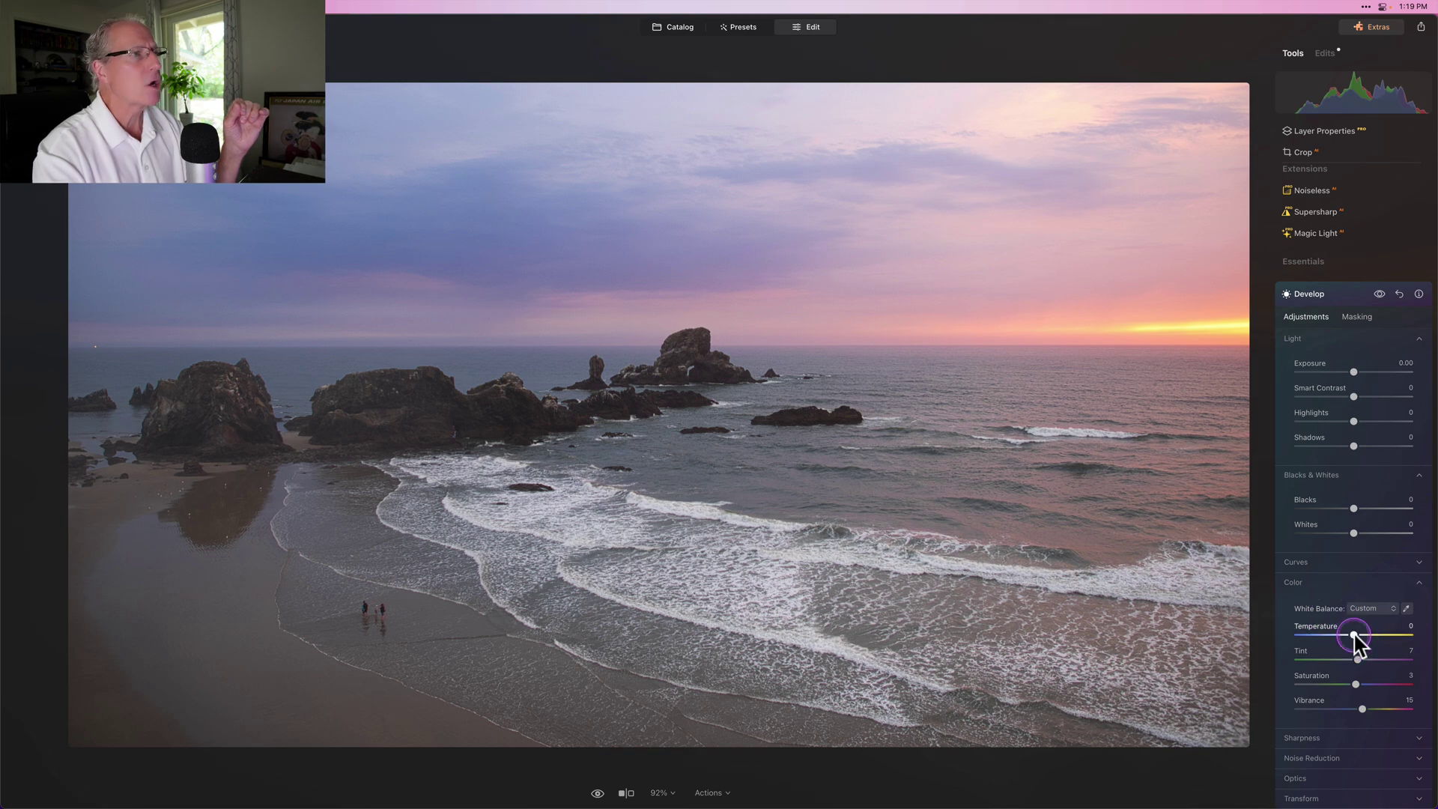
pyautogui.moveTo(1354, 636); pyautogui.dragTo(1360, 665)
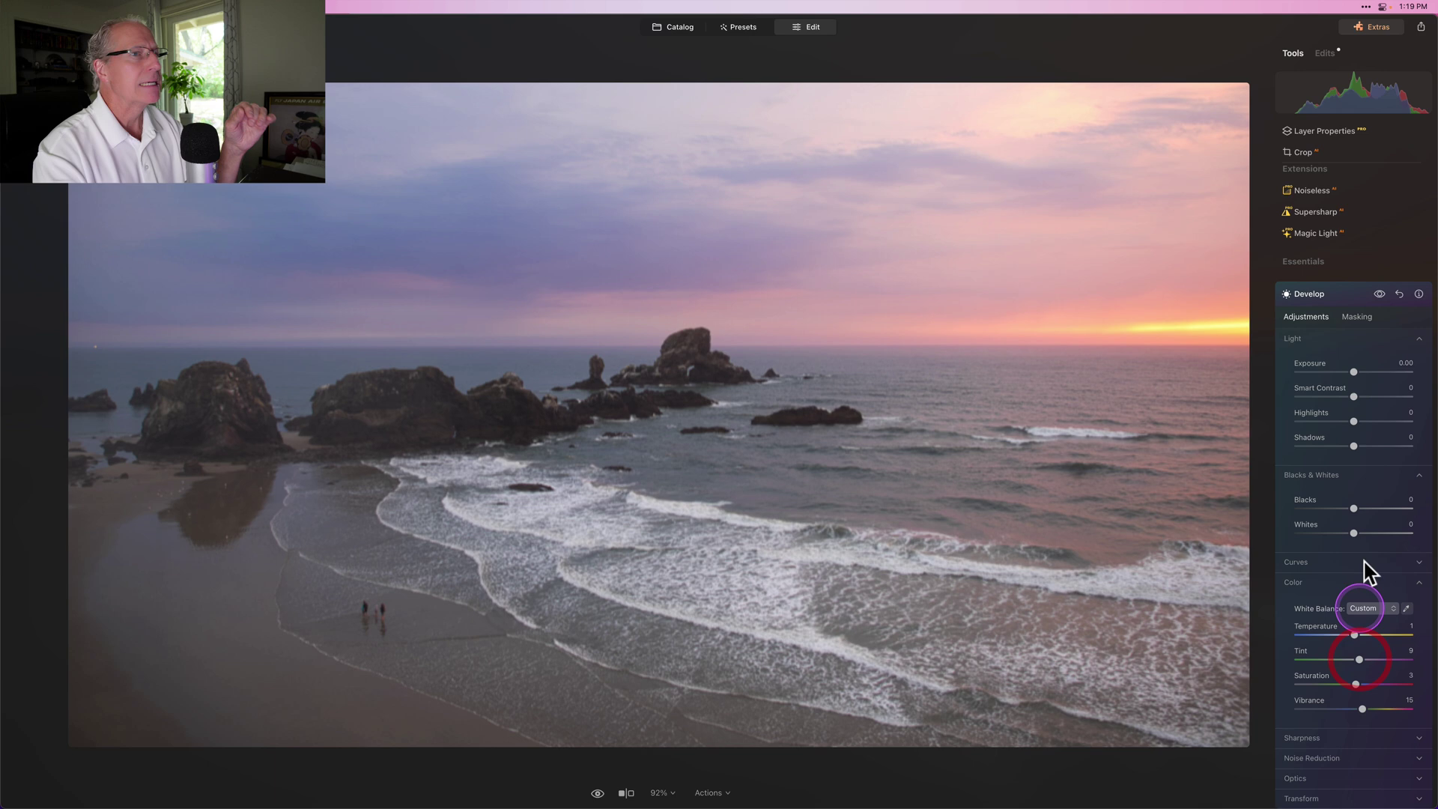
pyautogui.click(1353, 296)
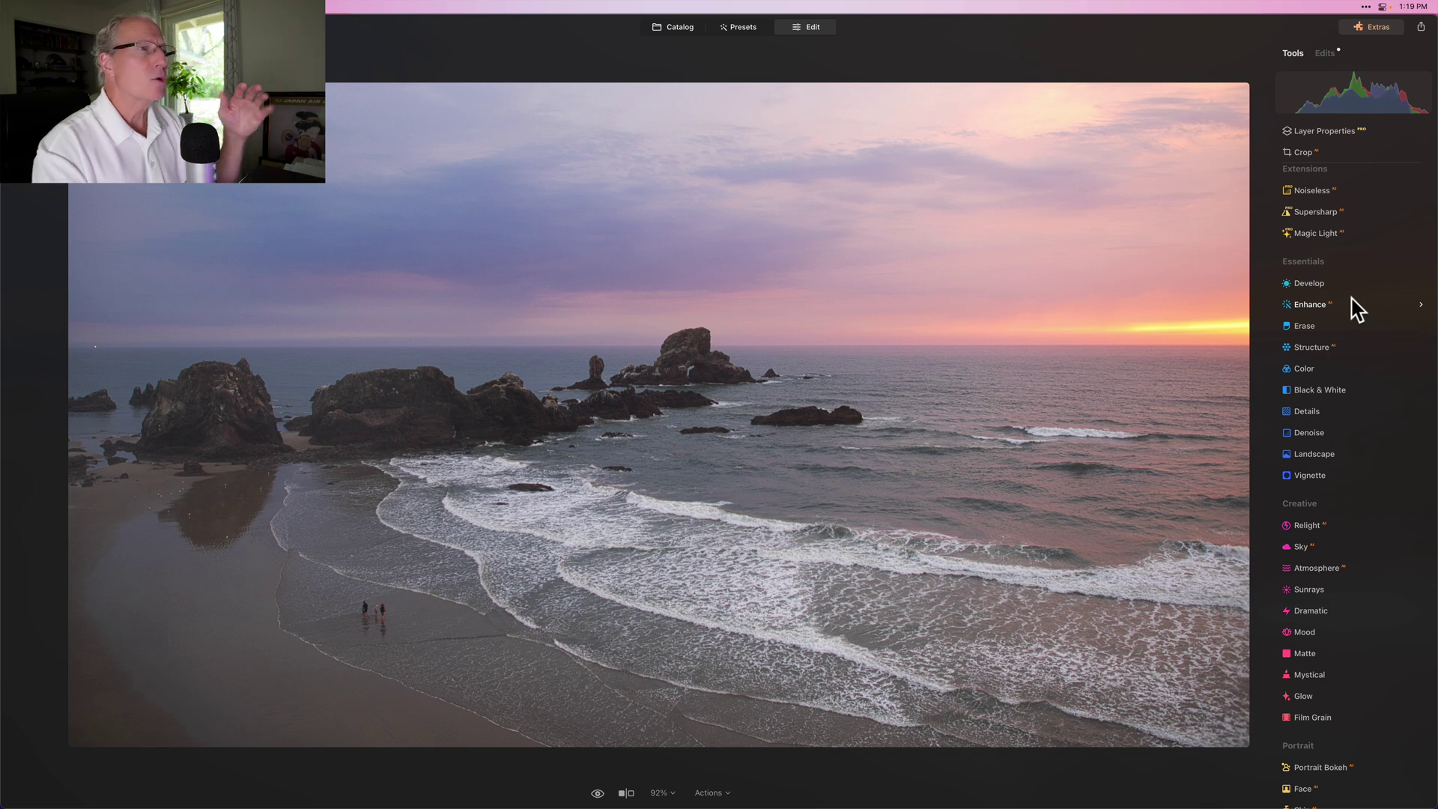
# Step: Mask a Toning adjustment with a linear gradient shifted up over the sky
pyautogui.scroll(3, 1358, 307)
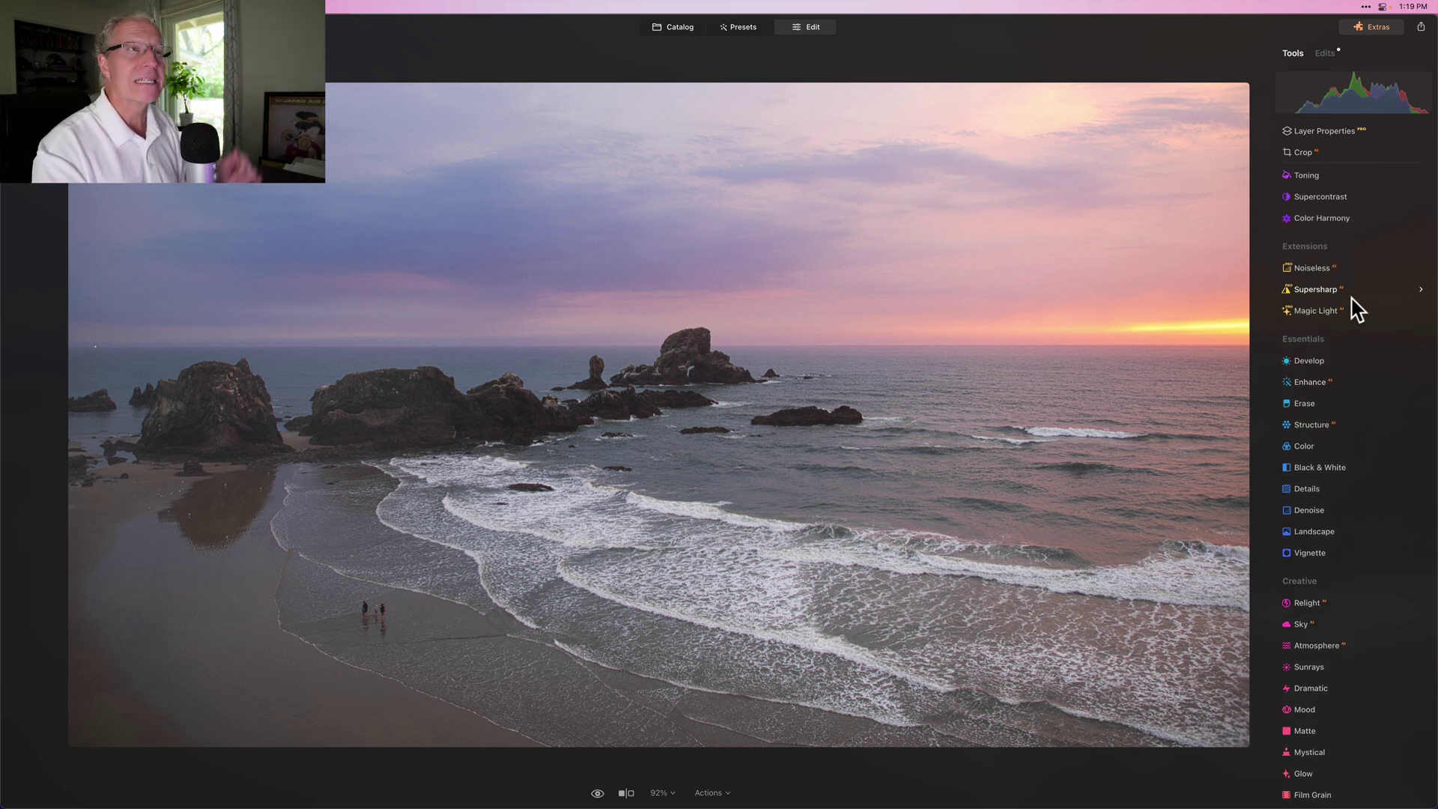
pyautogui.click(1344, 177)
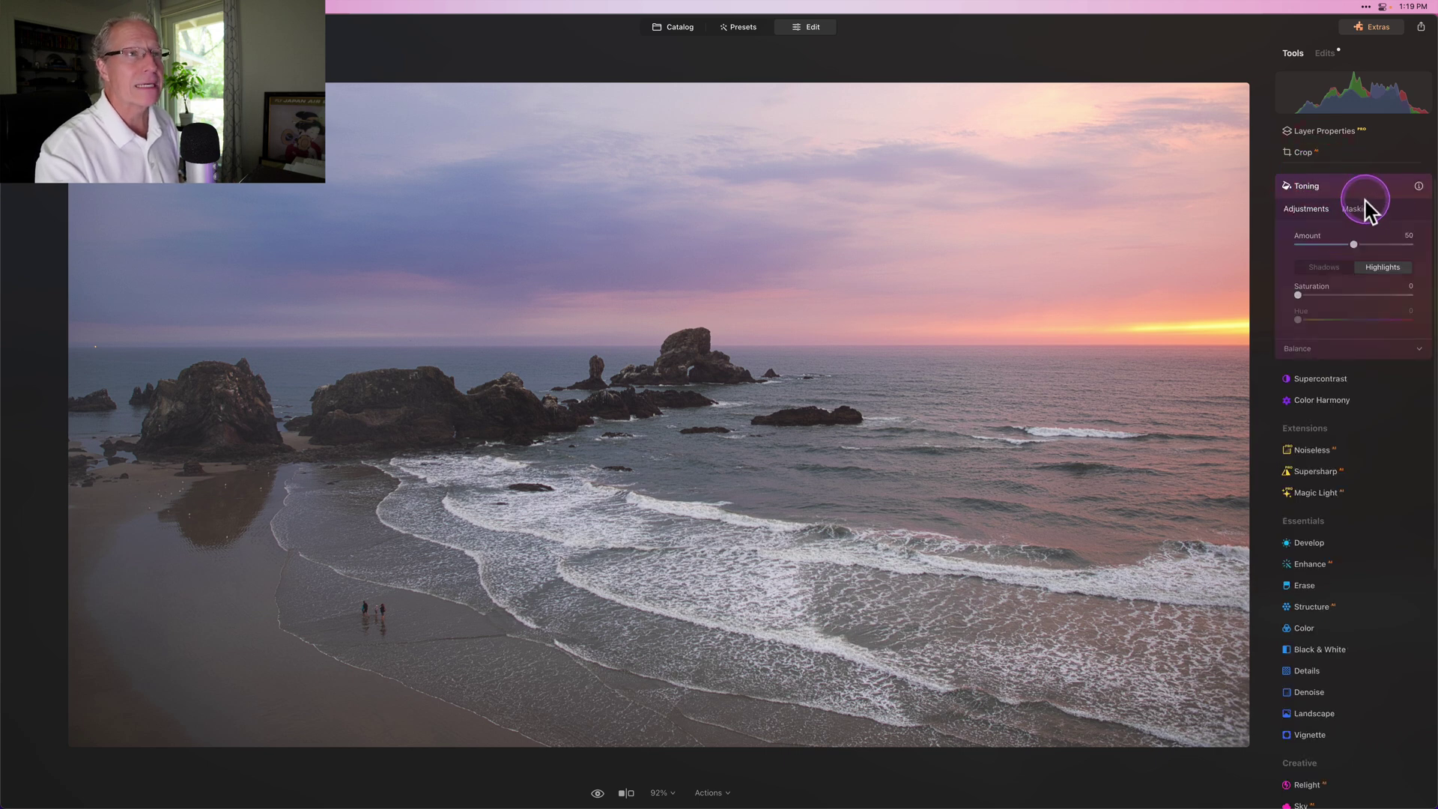
pyautogui.click(1363, 209)
pyautogui.click(1334, 251)
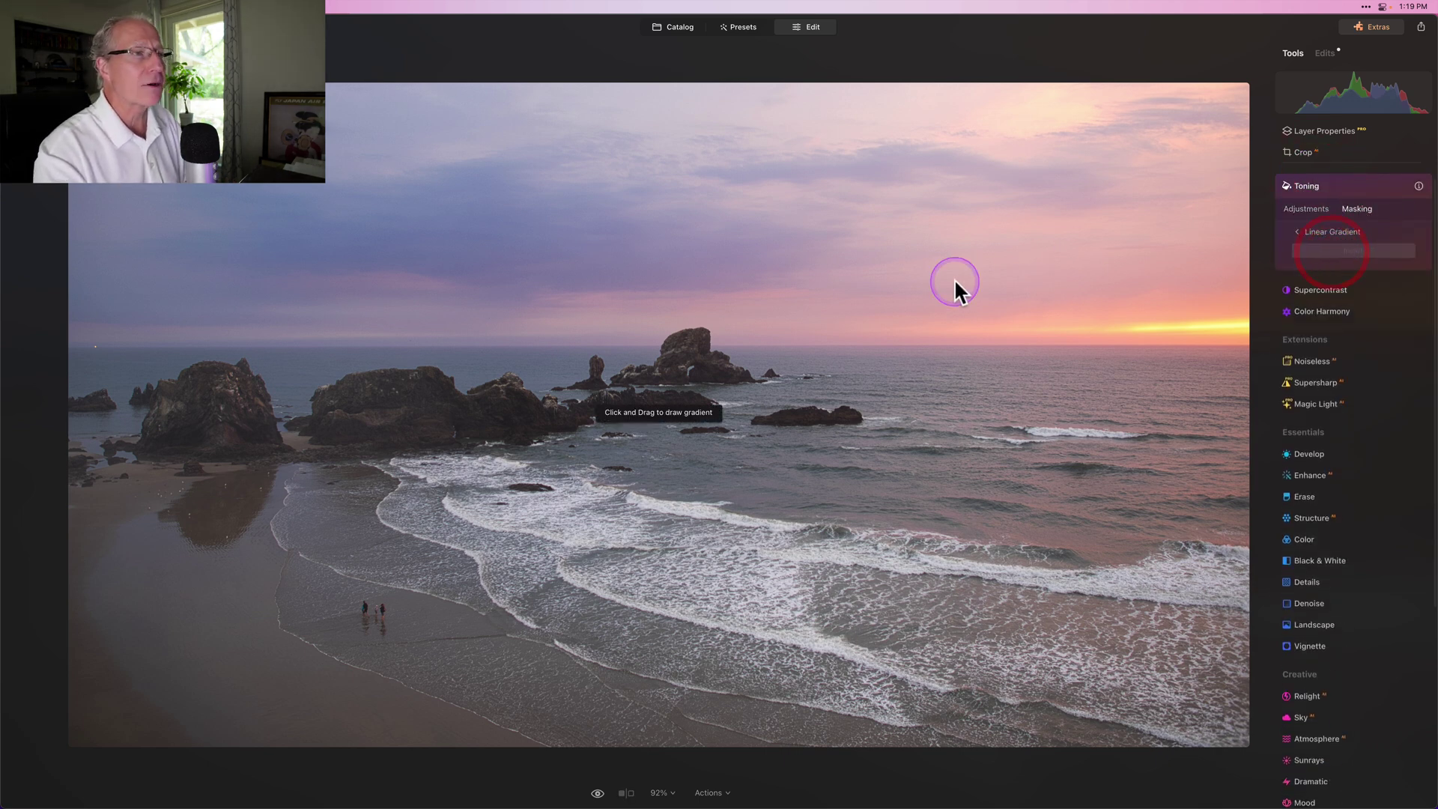
pyautogui.moveTo(919, 294); pyautogui.dragTo(873, 539)
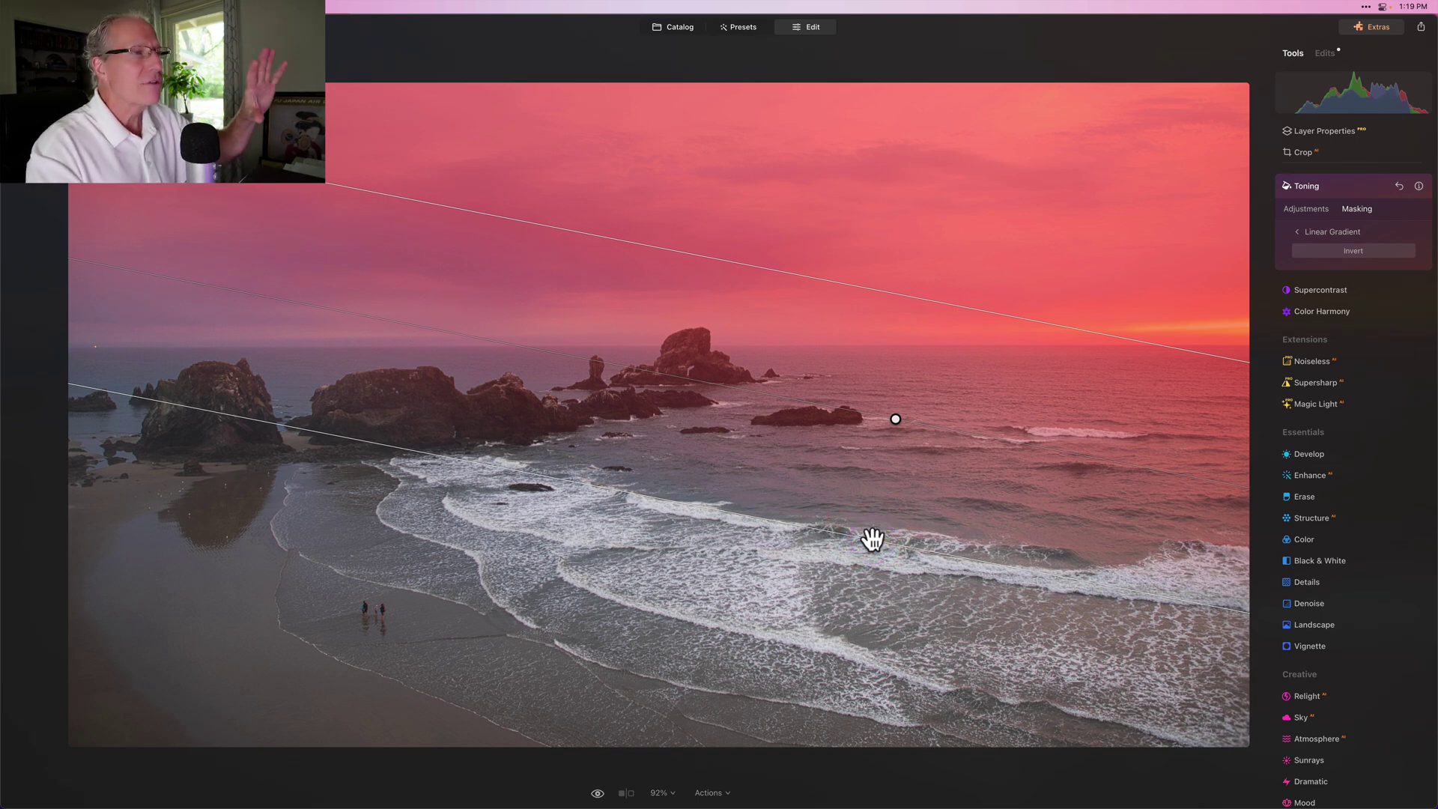
pyautogui.click(943, 372)
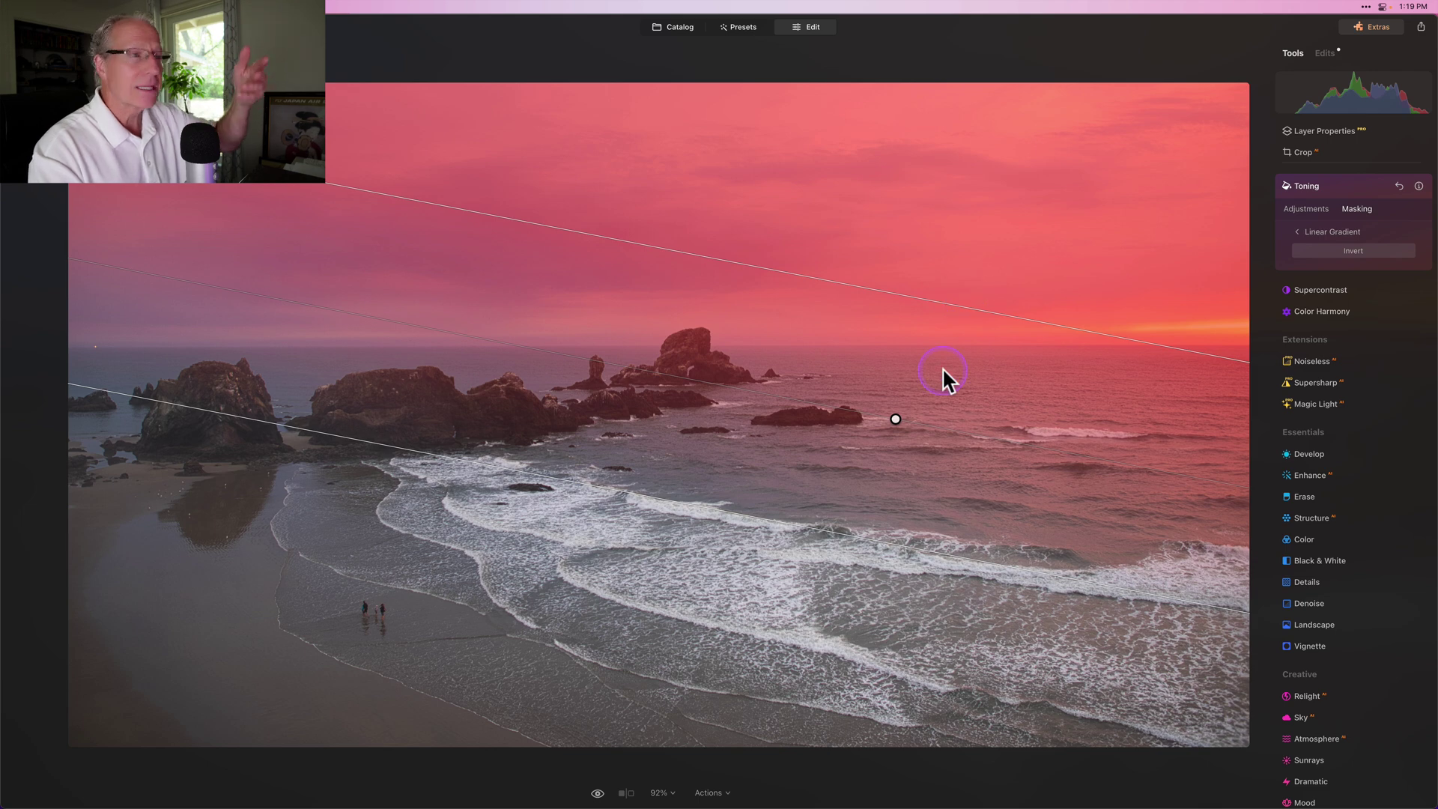
pyautogui.click(897, 420)
pyautogui.moveTo(897, 423); pyautogui.dragTo(905, 395)
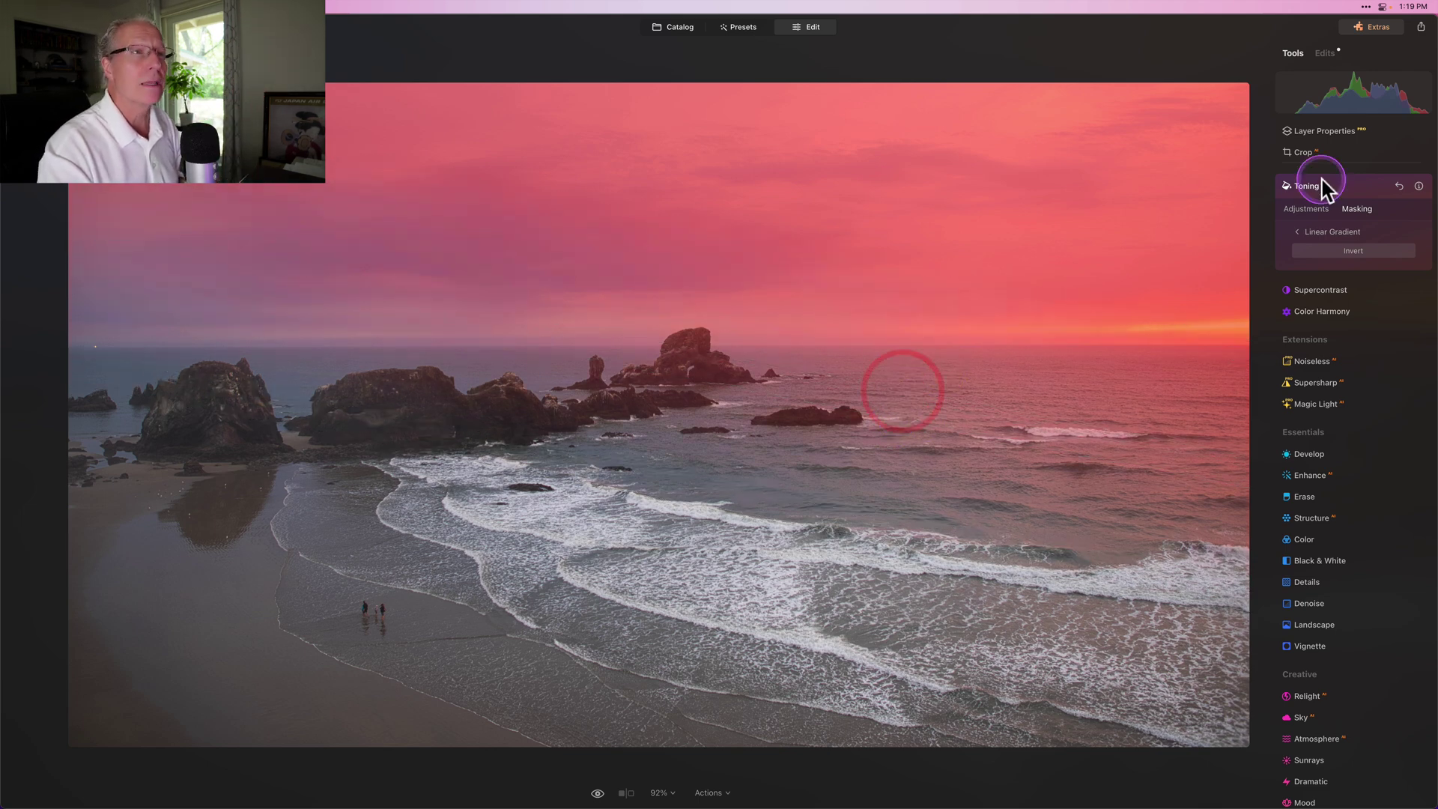
pyautogui.click(1313, 229)
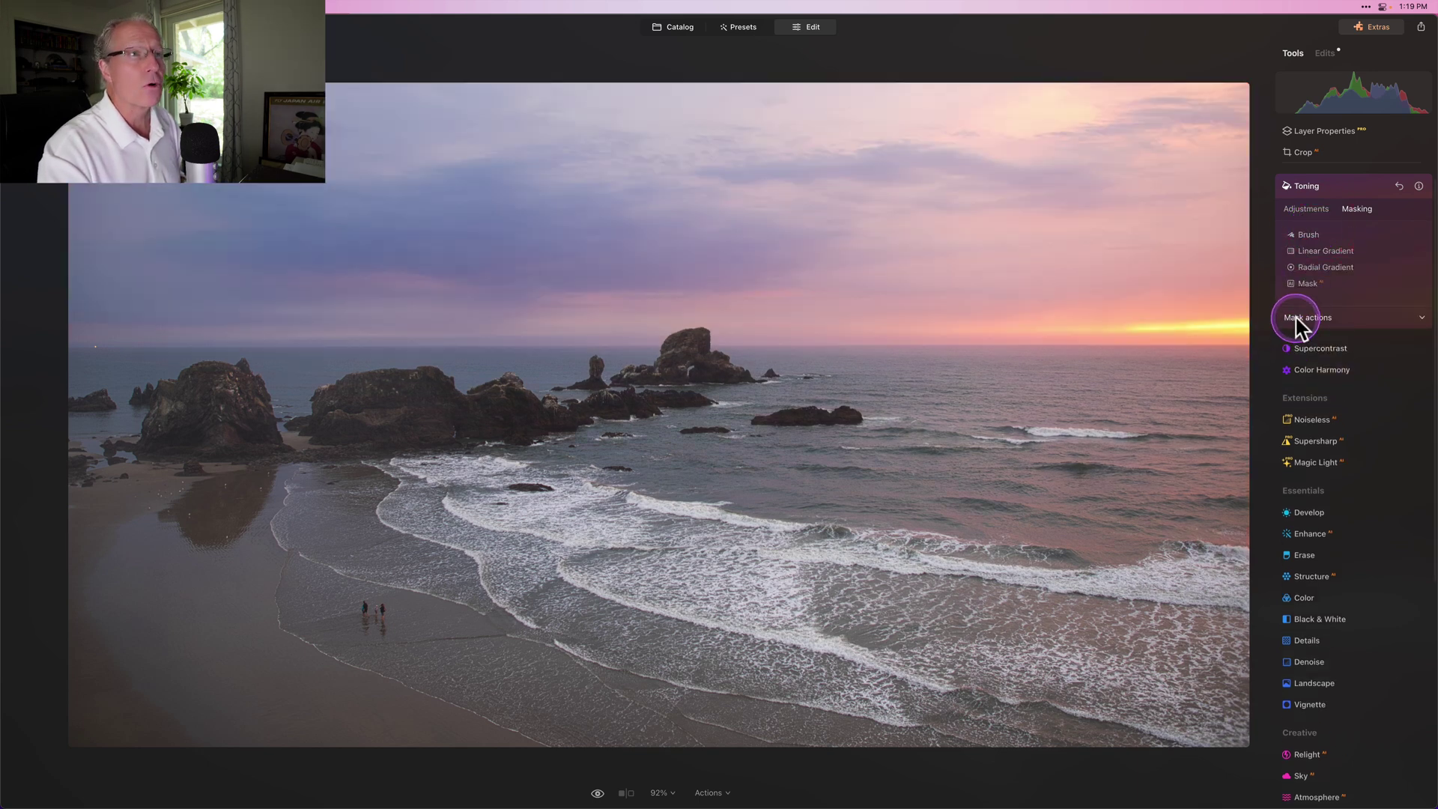
# Step: Raise highlight toning saturation to 38 at Hue 0, comparing with toning hidden
pyautogui.click(1316, 217)
pyautogui.click(1298, 295)
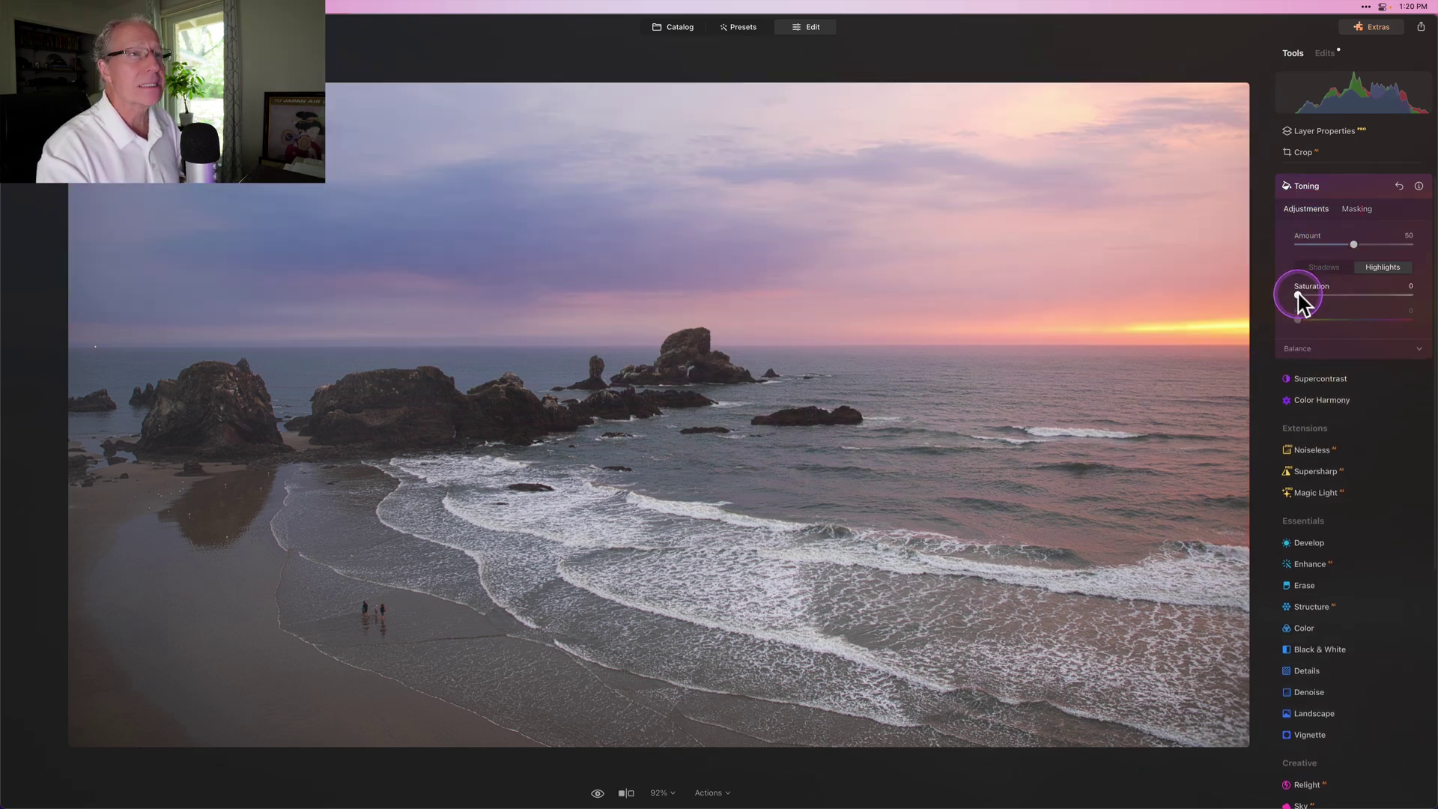
pyautogui.moveTo(1299, 295); pyautogui.dragTo(1341, 295)
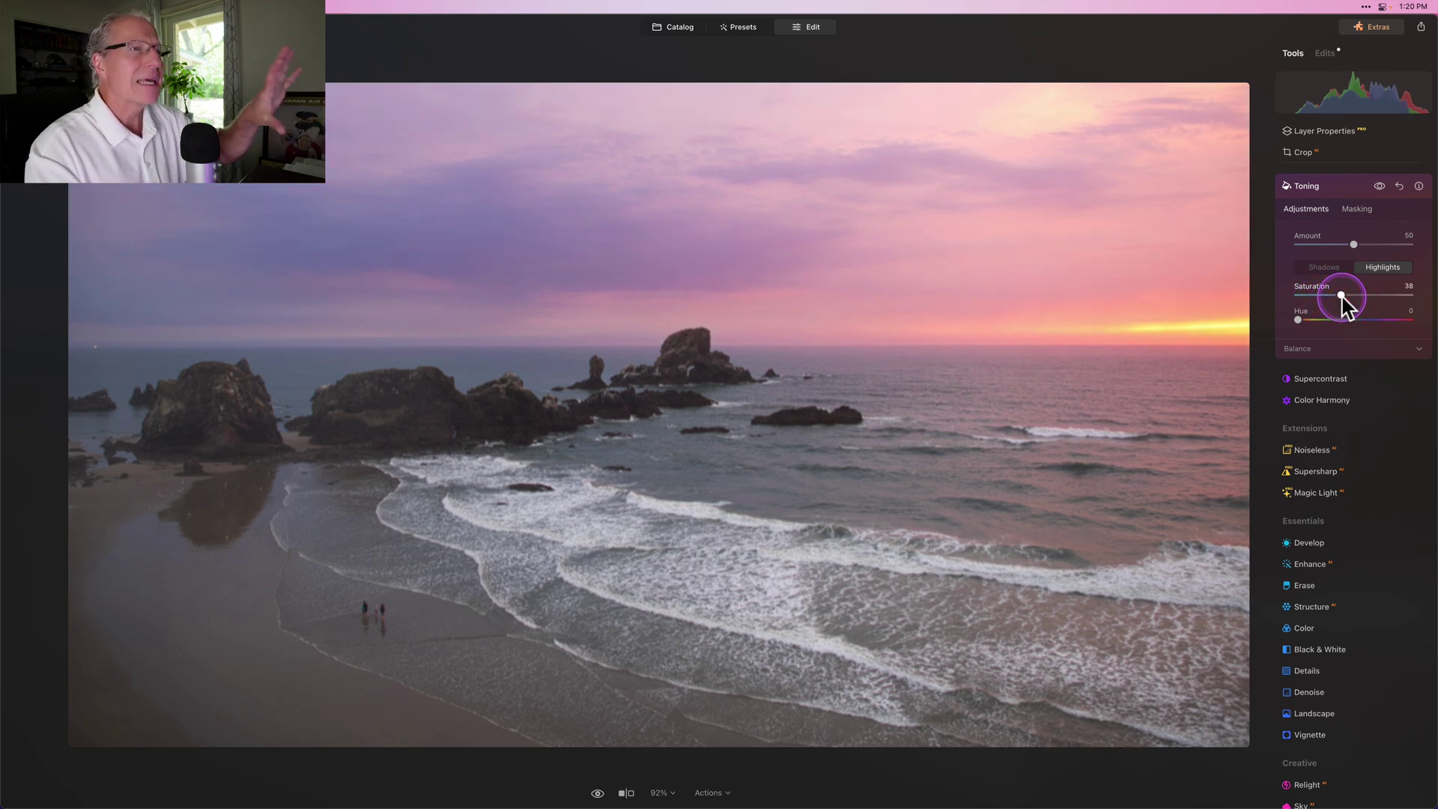
pyautogui.click(1379, 185)
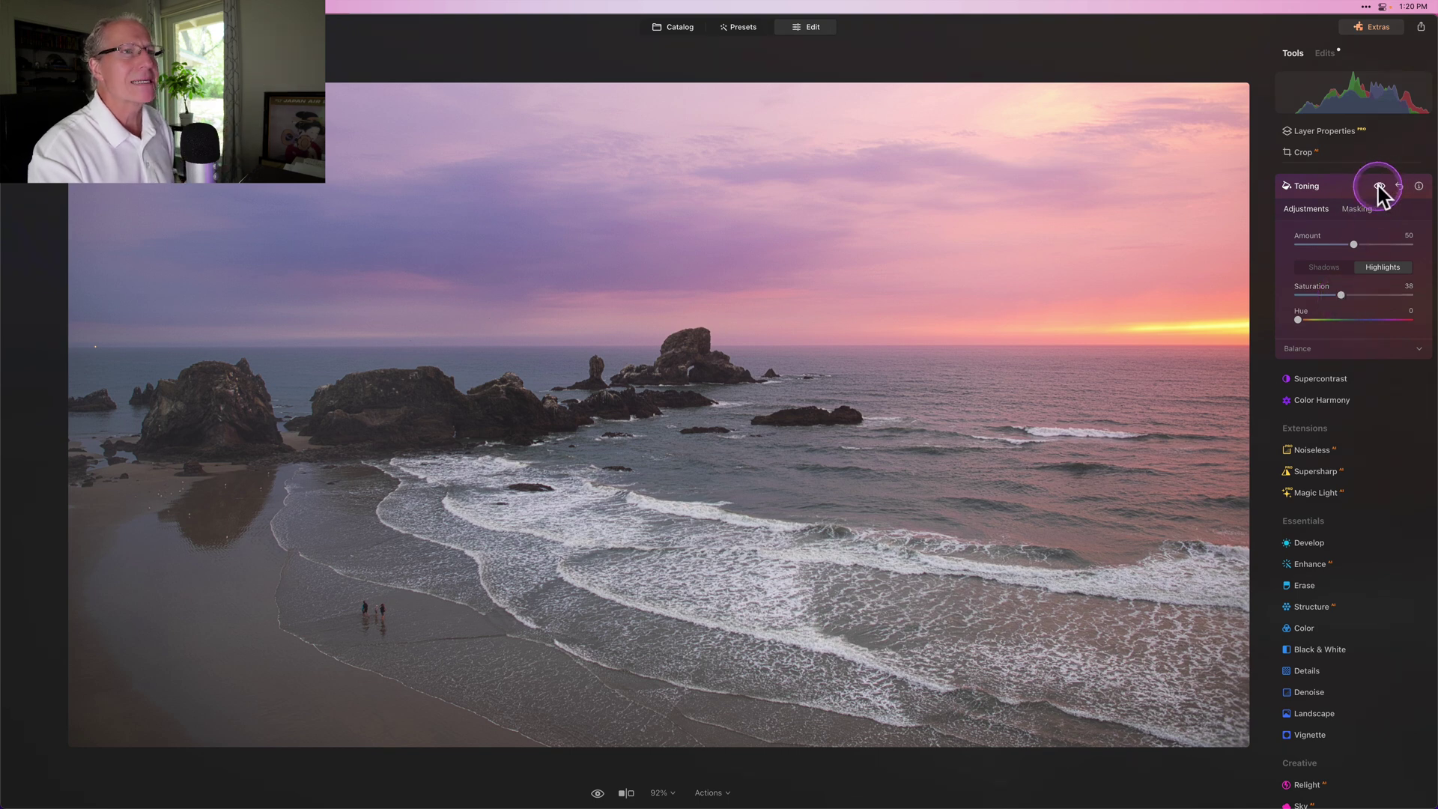
pyautogui.click(1380, 186)
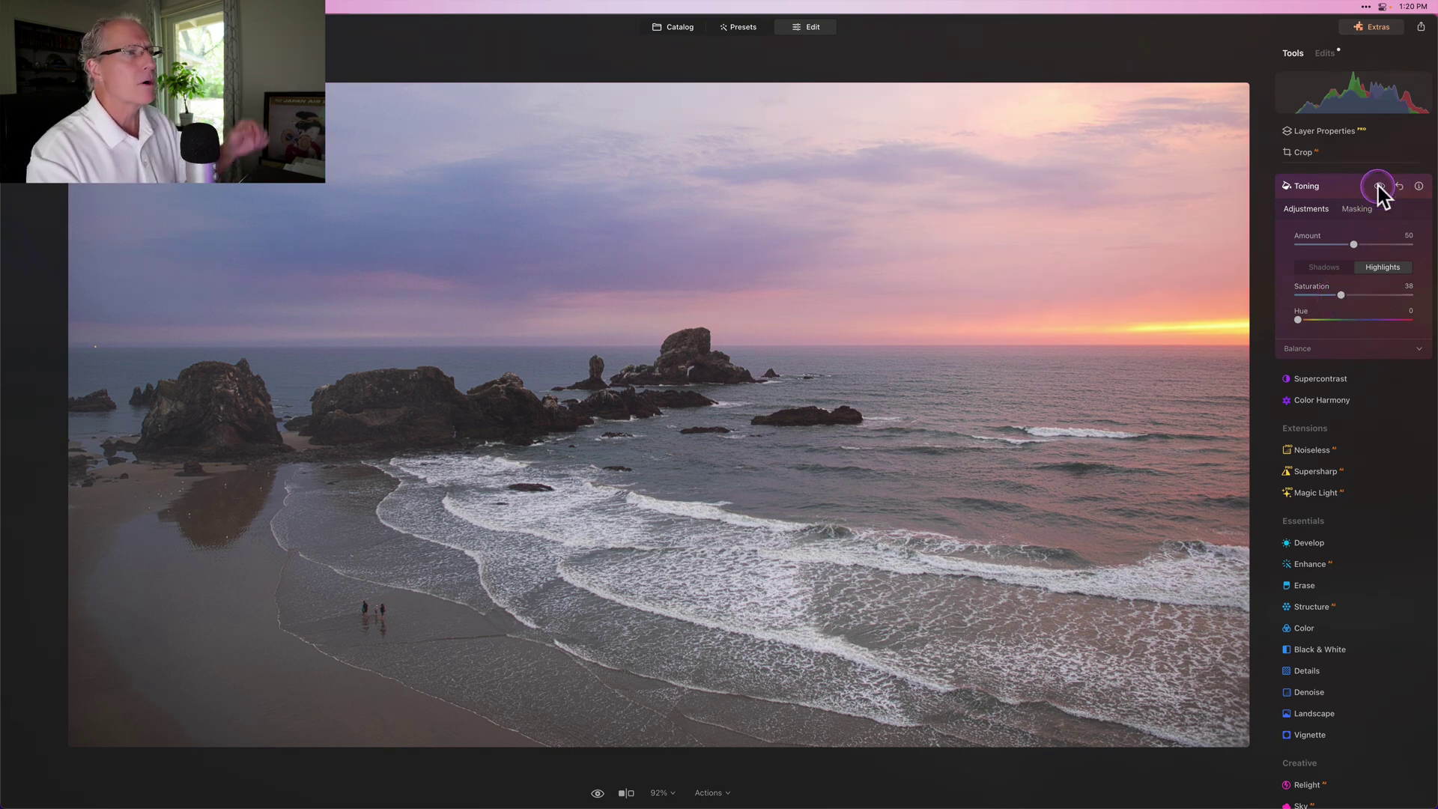
pyautogui.click(1379, 186)
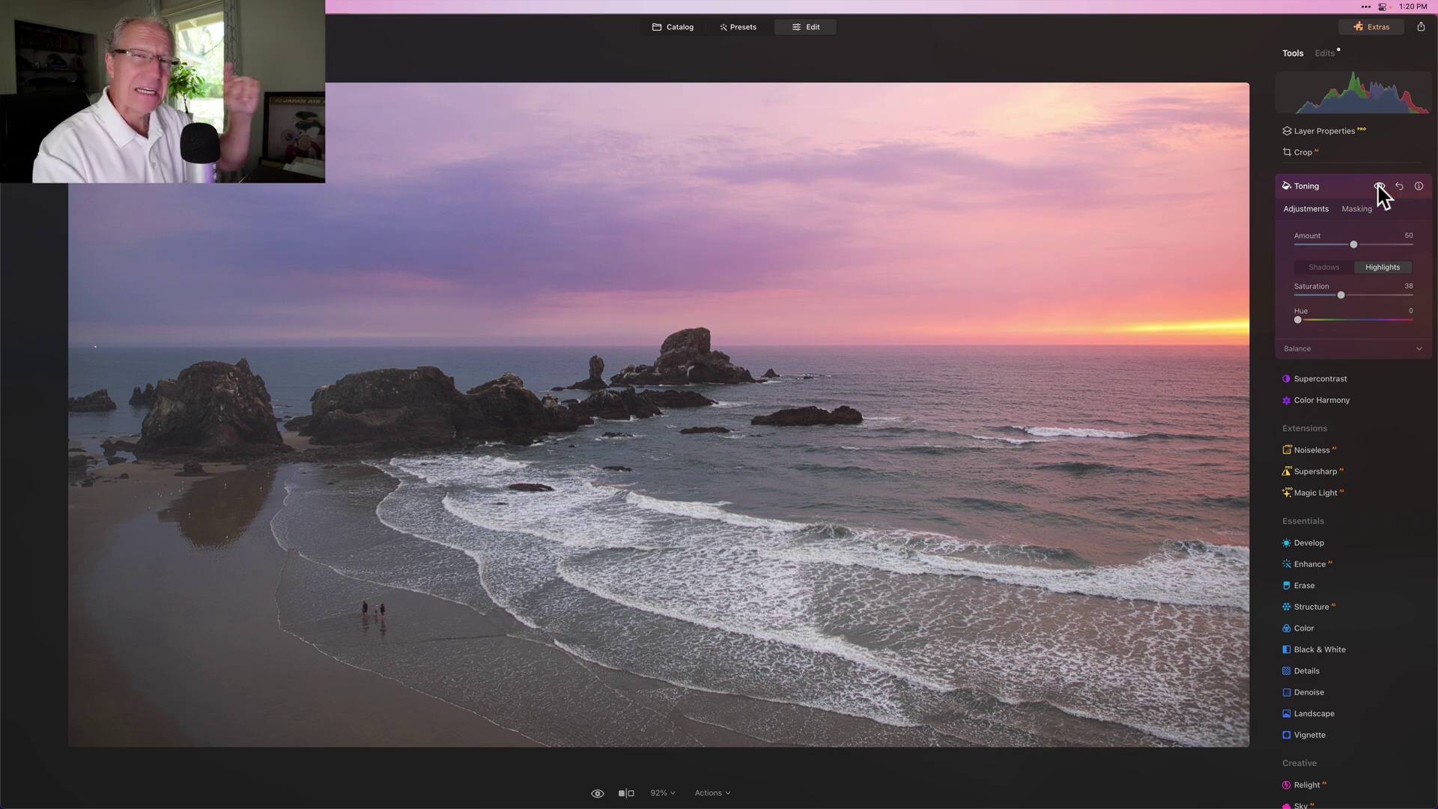
pyautogui.click(1379, 271)
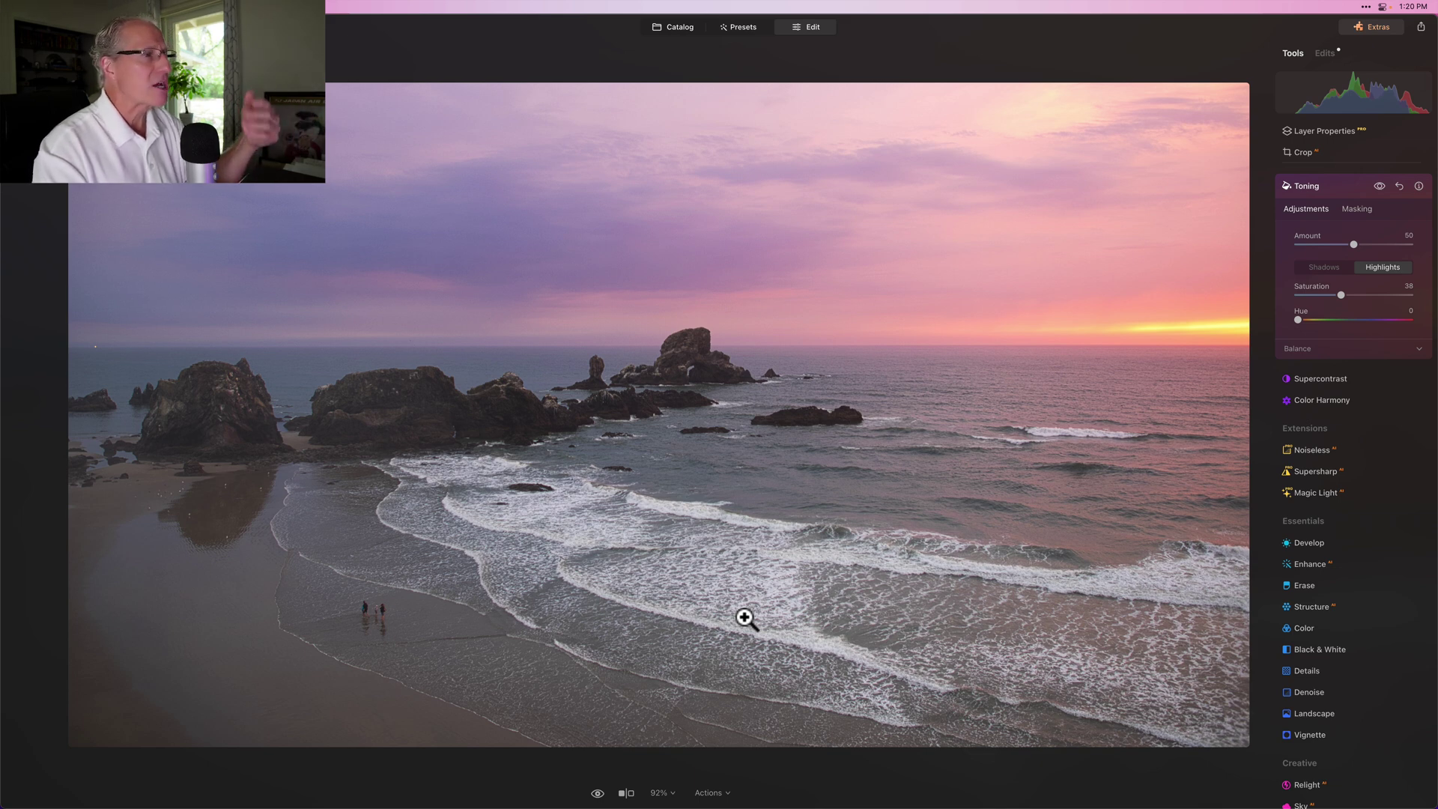
pyautogui.click(1345, 187)
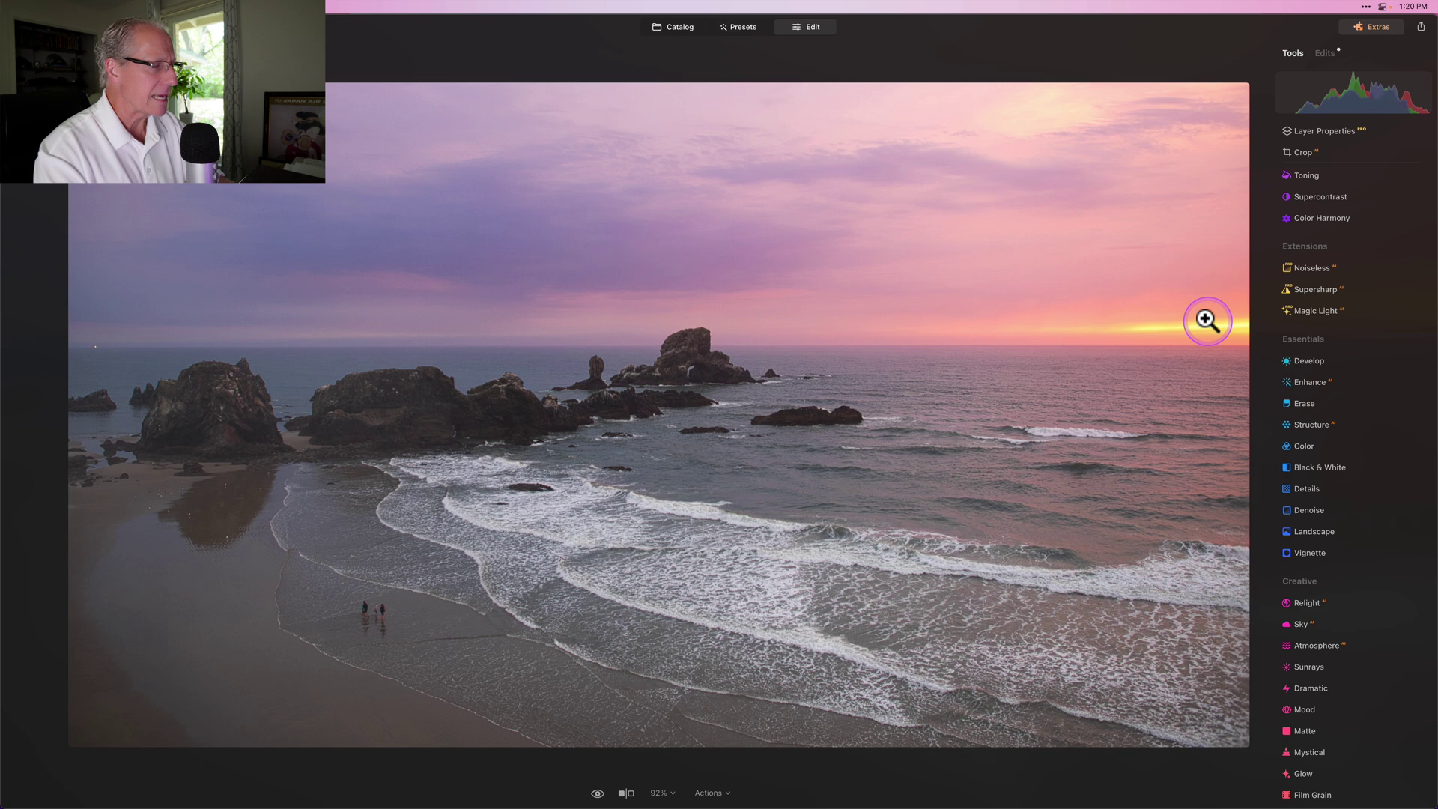
# Step: Draw an inverted Develop radial mask around the sun, stretched wide and taller along the horizon
pyautogui.click(1316, 363)
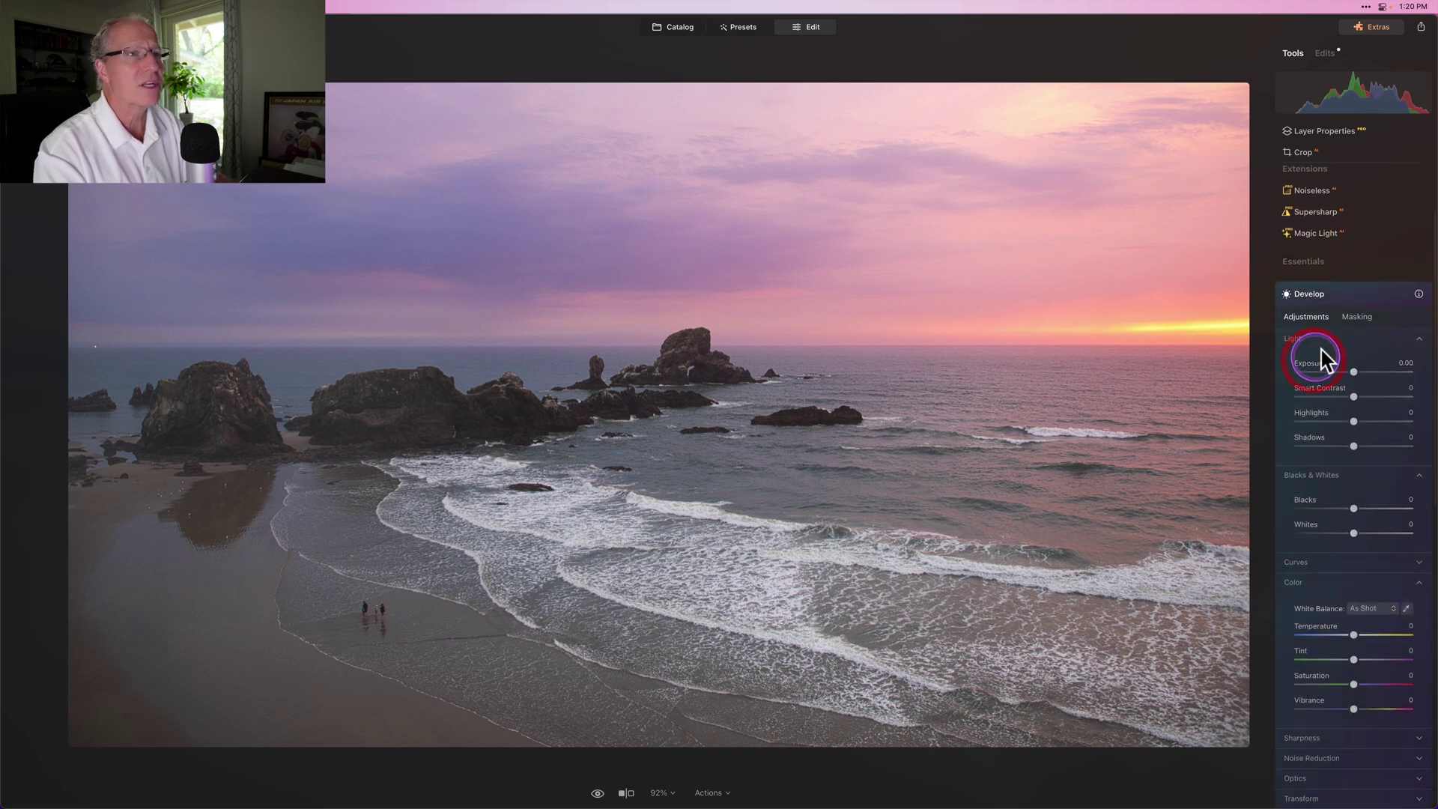
pyautogui.click(1357, 317)
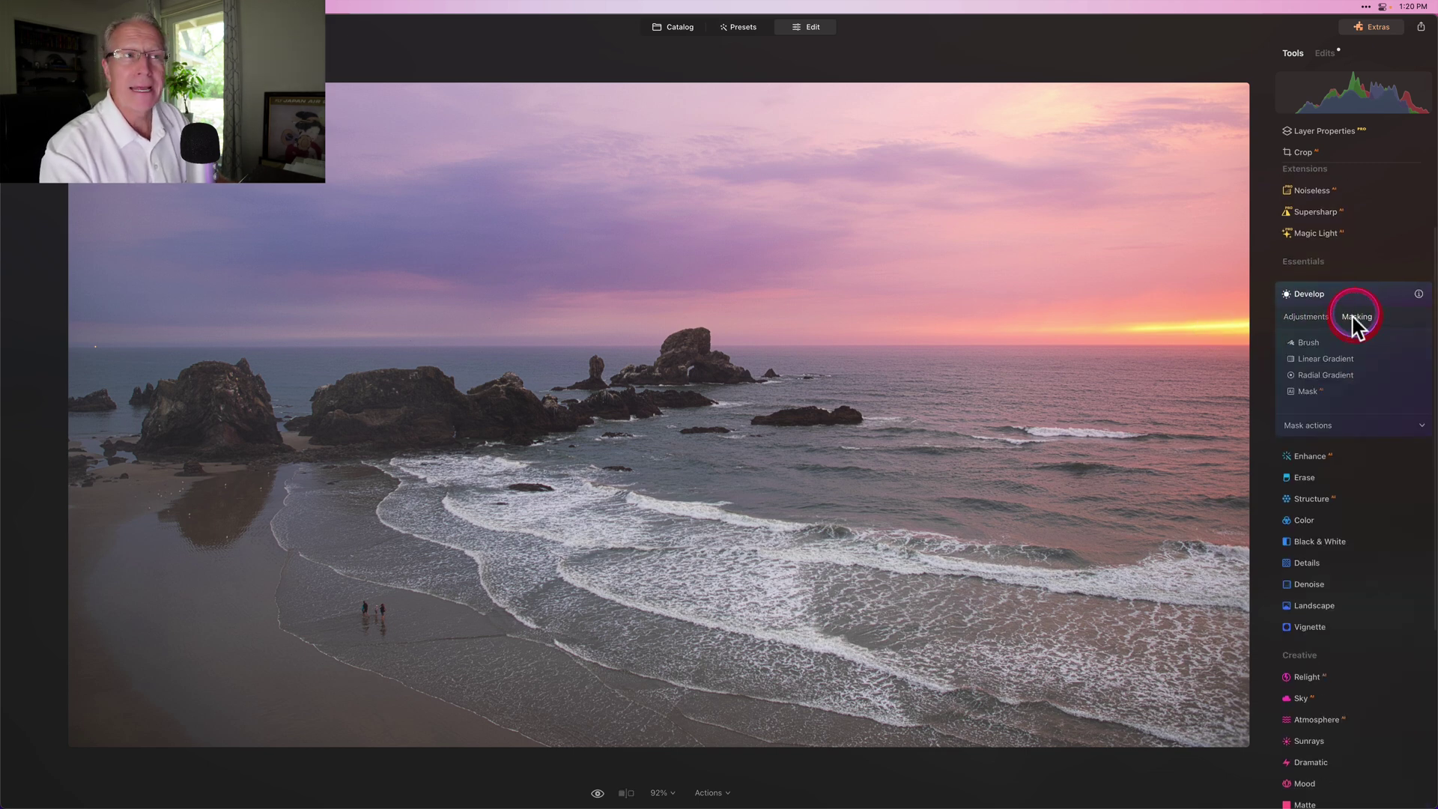
pyautogui.click(1324, 376)
pyautogui.moveTo(1207, 327); pyautogui.dragTo(1127, 334)
pyautogui.click(1321, 359)
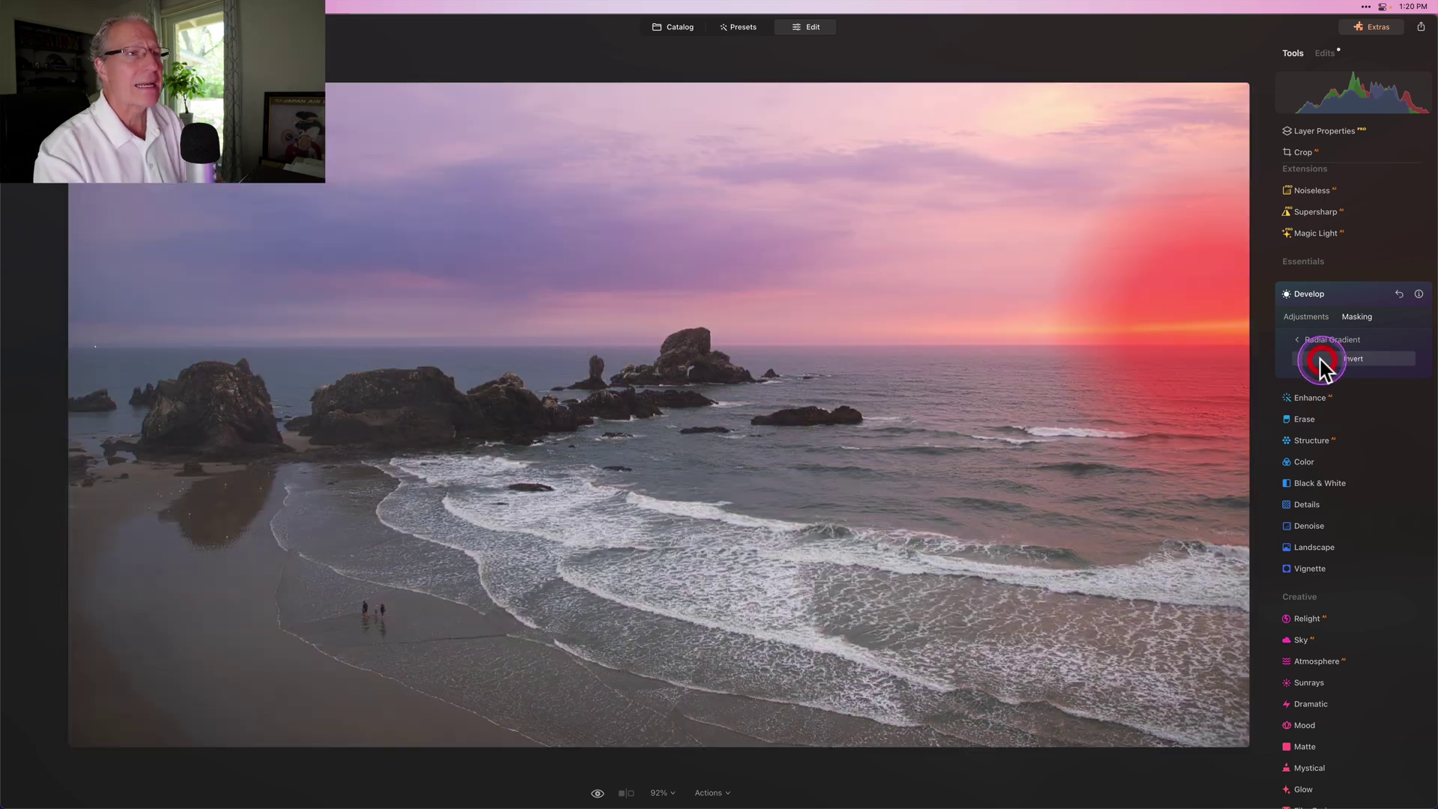
pyautogui.moveTo(1206, 157); pyautogui.dragTo(1209, 284)
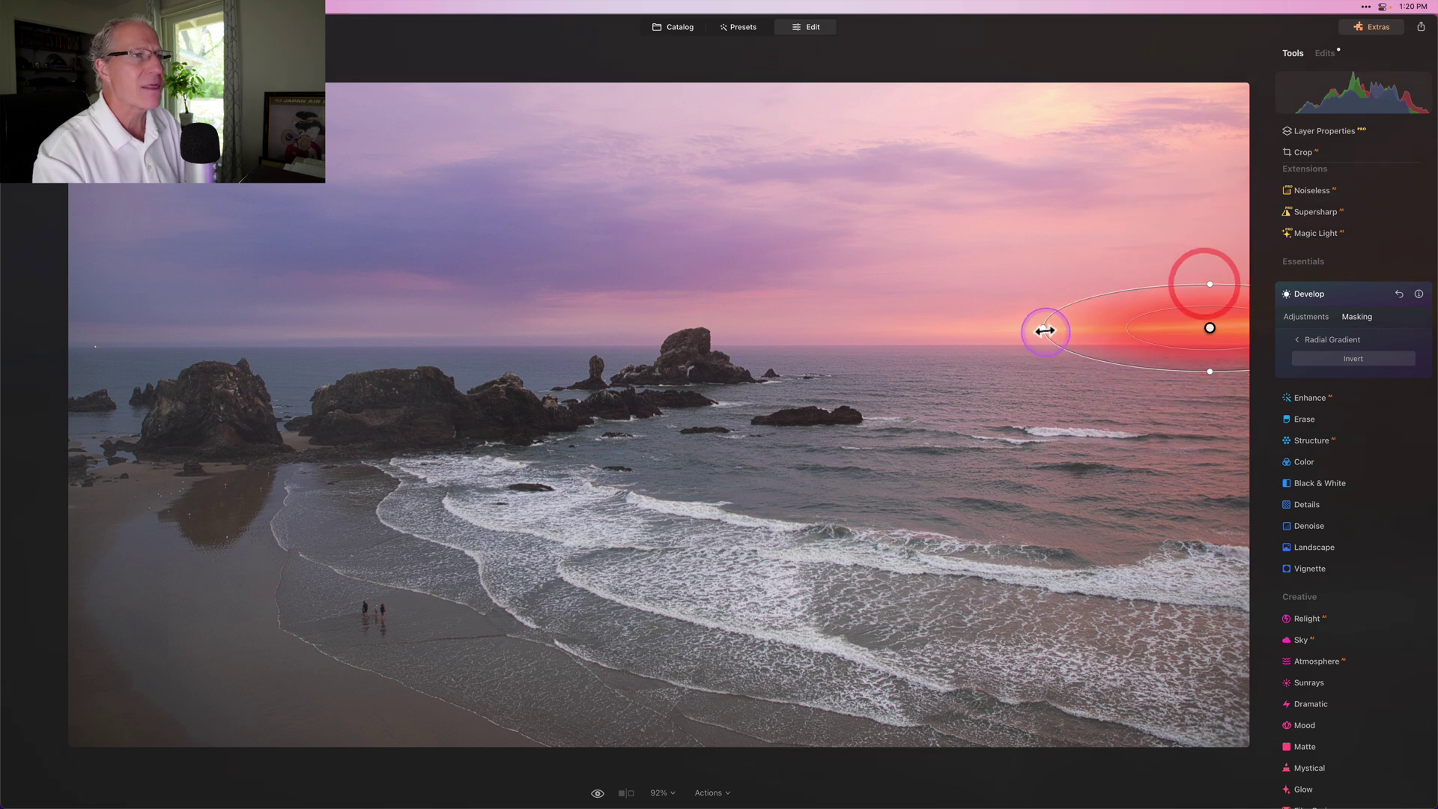
pyautogui.moveTo(1041, 327); pyautogui.dragTo(895, 324)
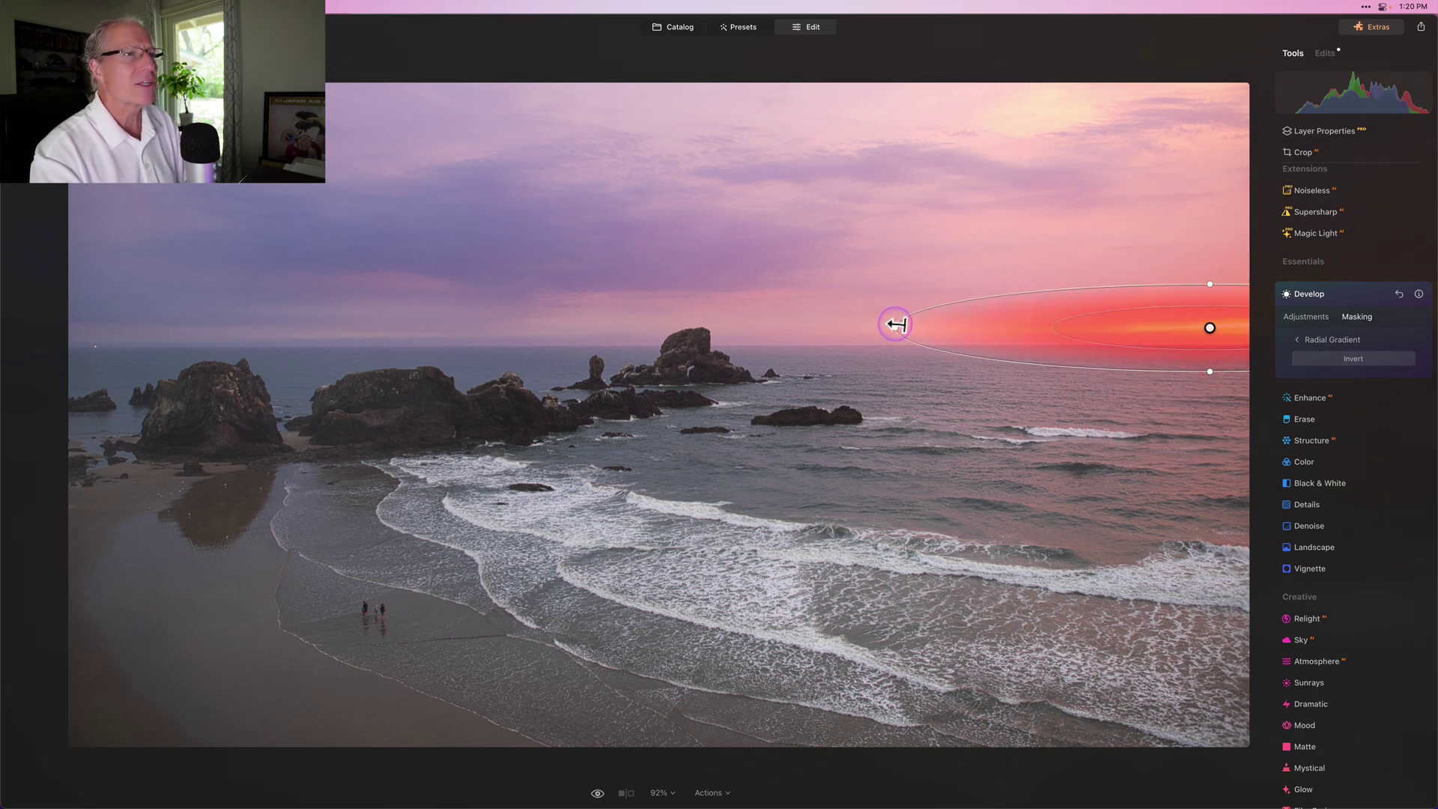
pyautogui.moveTo(1208, 283); pyautogui.dragTo(1212, 265)
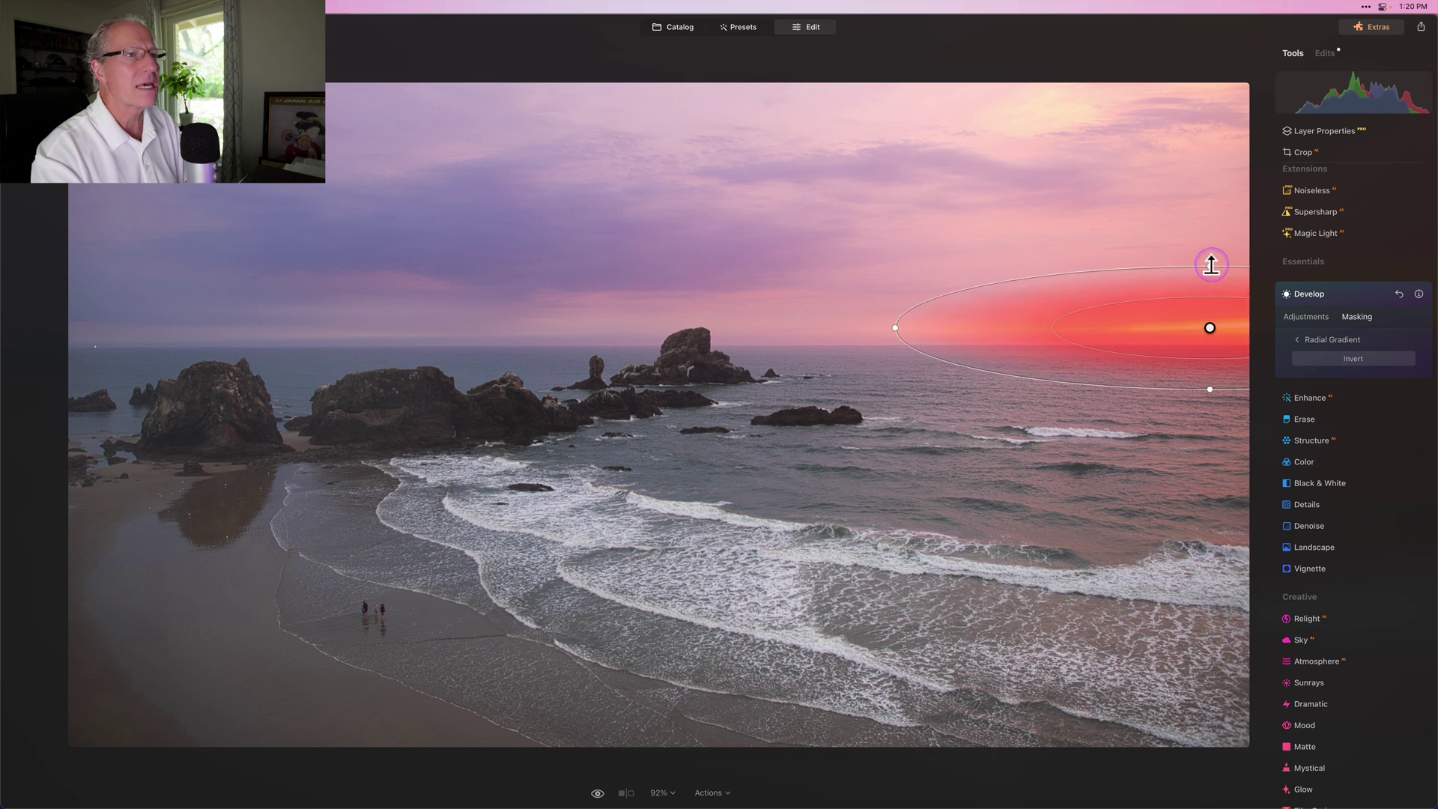
pyautogui.moveTo(1210, 327); pyautogui.dragTo(1254, 325)
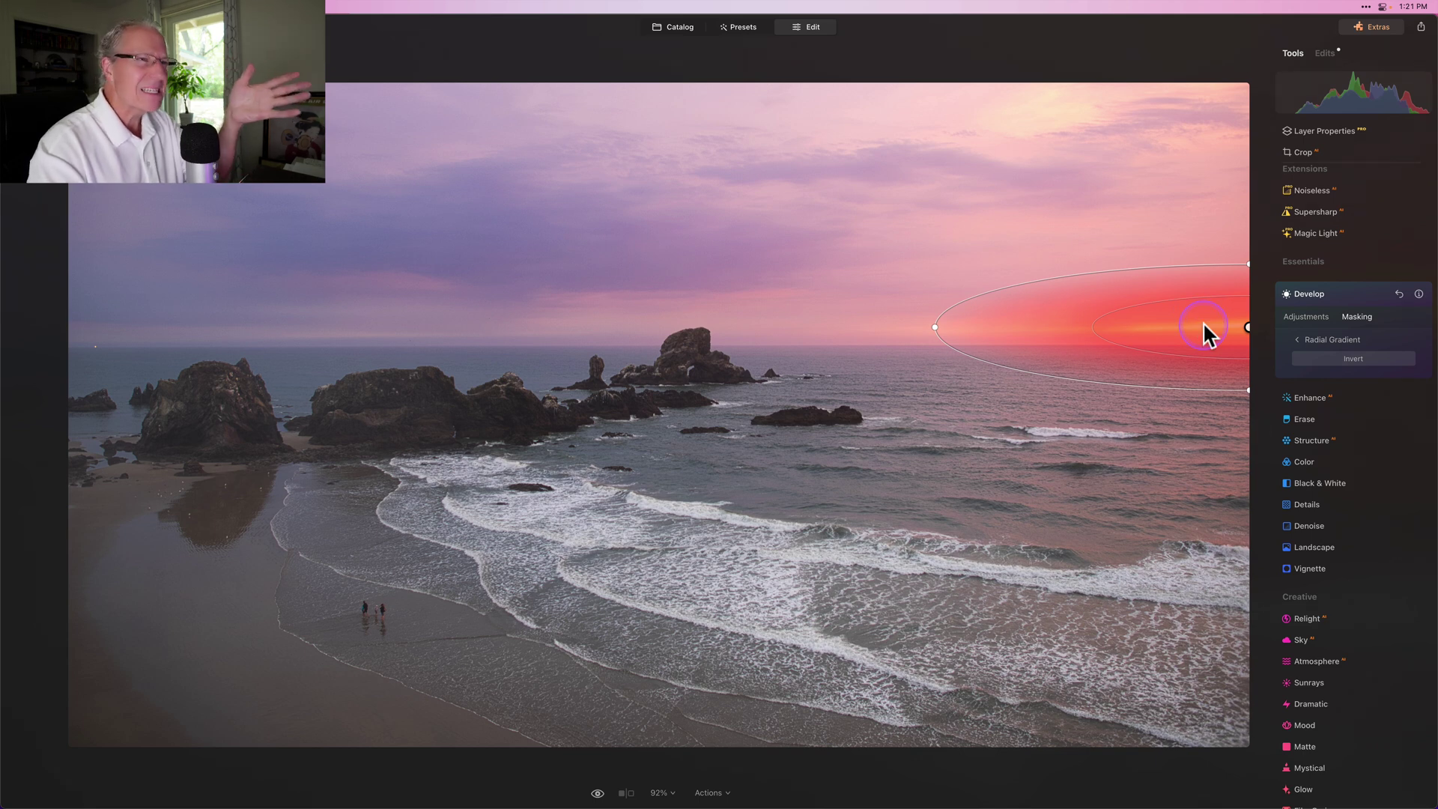
# Step: Set the sun-glow Develop to Exposure 0.14, Temperature 2 and Tint 8, then compare
pyautogui.click(1295, 321)
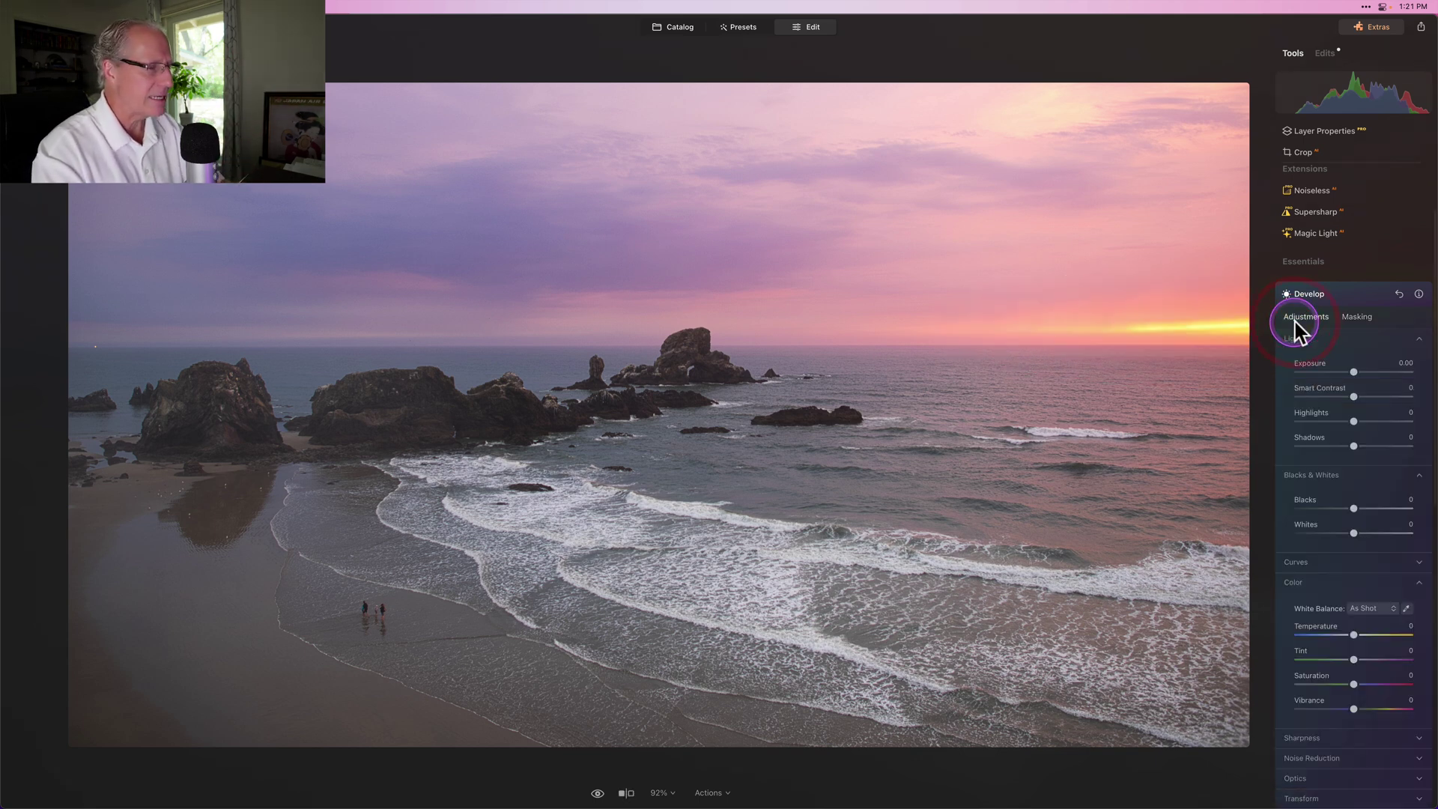
pyautogui.moveTo(1354, 373); pyautogui.dragTo(1356, 374)
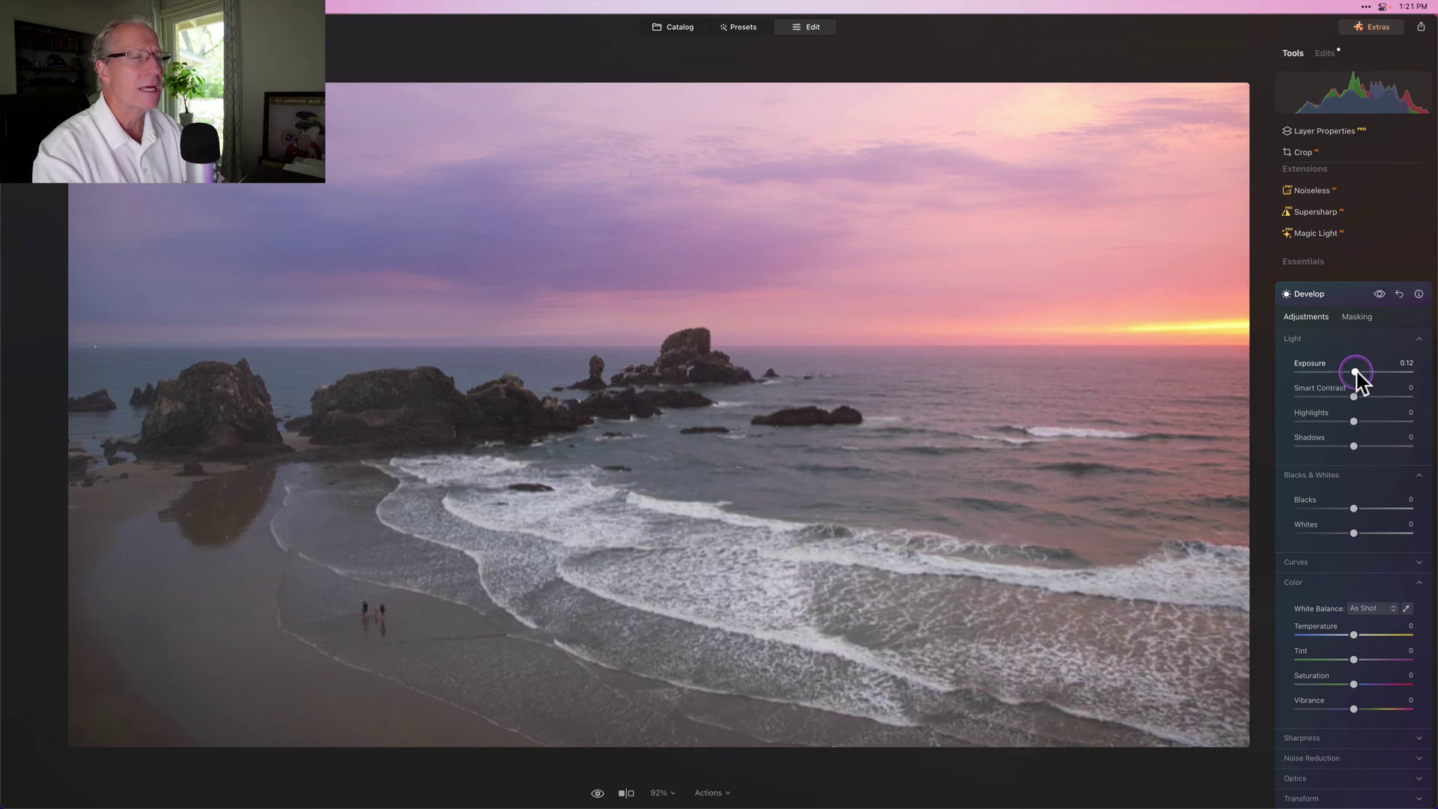
pyautogui.moveTo(1356, 372); pyautogui.dragTo(1358, 373)
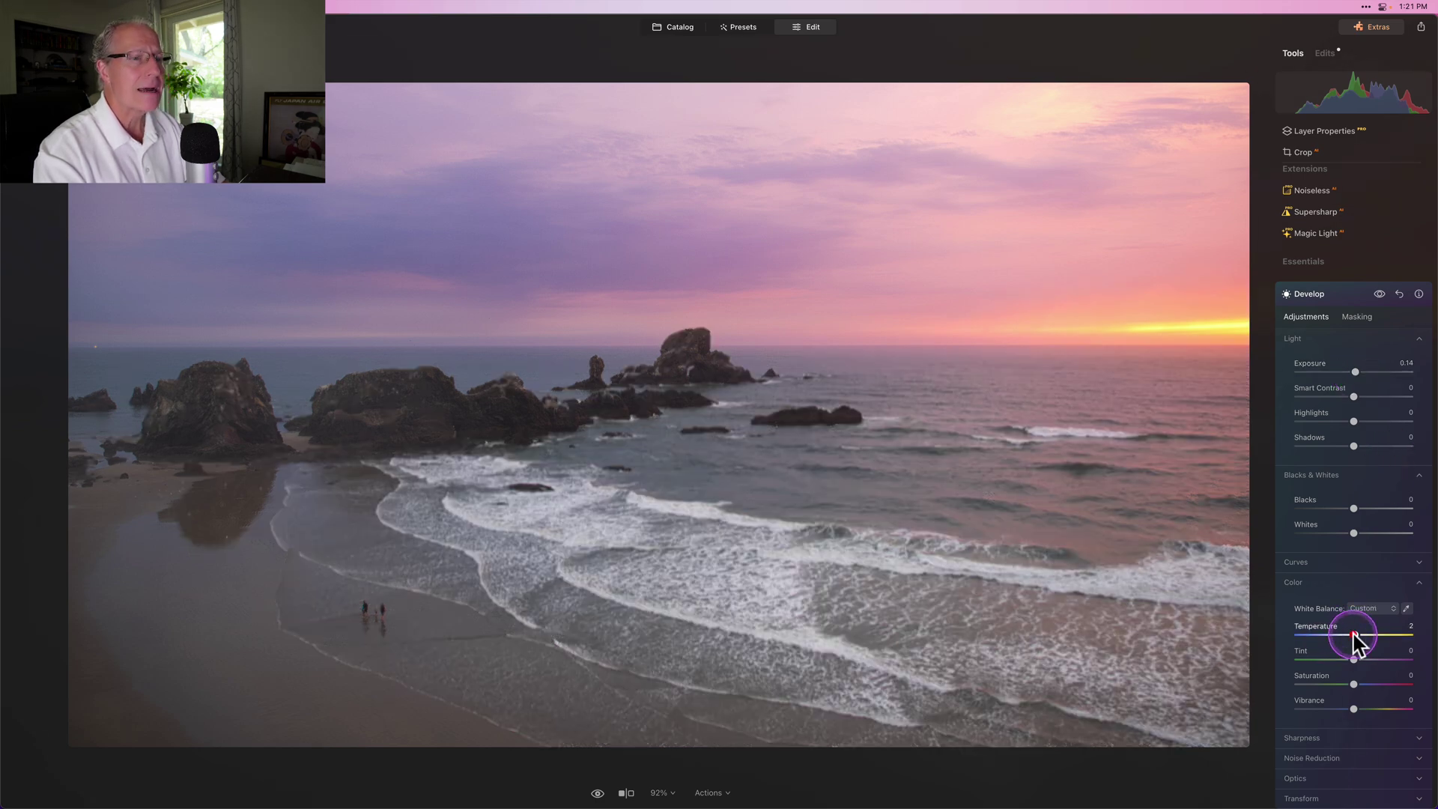
pyautogui.moveTo(1354, 635); pyautogui.dragTo(1355, 635)
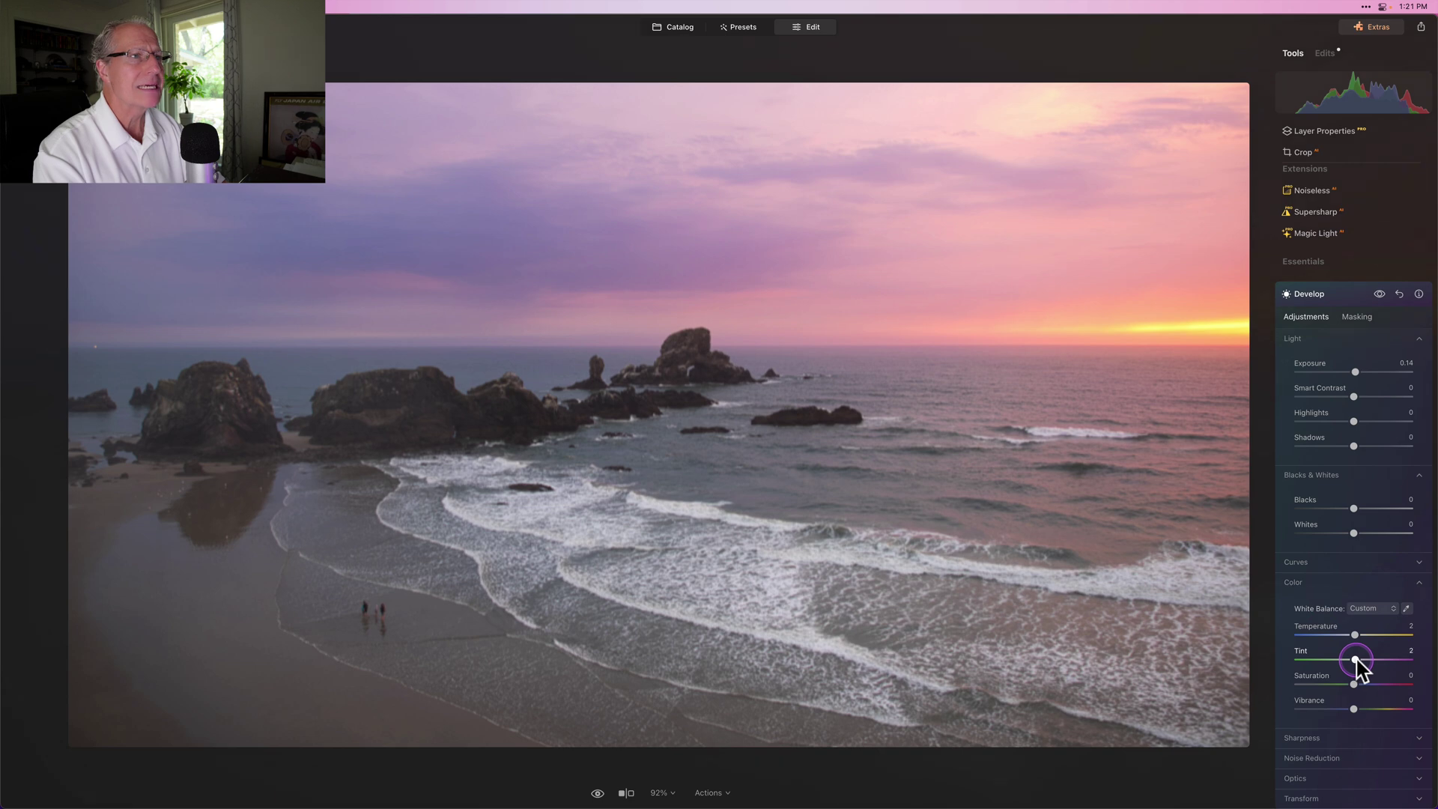
pyautogui.moveTo(1359, 661); pyautogui.dragTo(1361, 643)
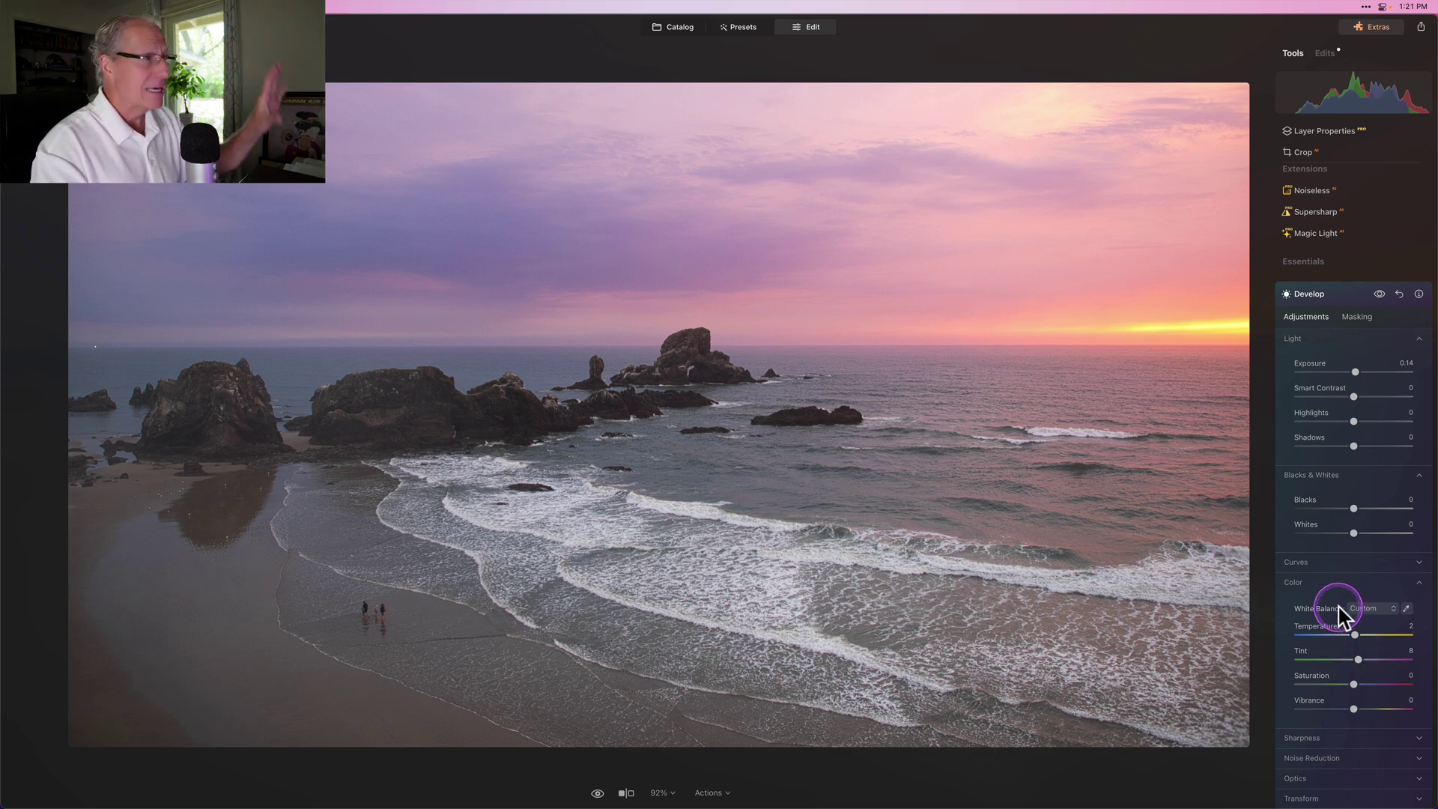
pyautogui.click(1379, 294)
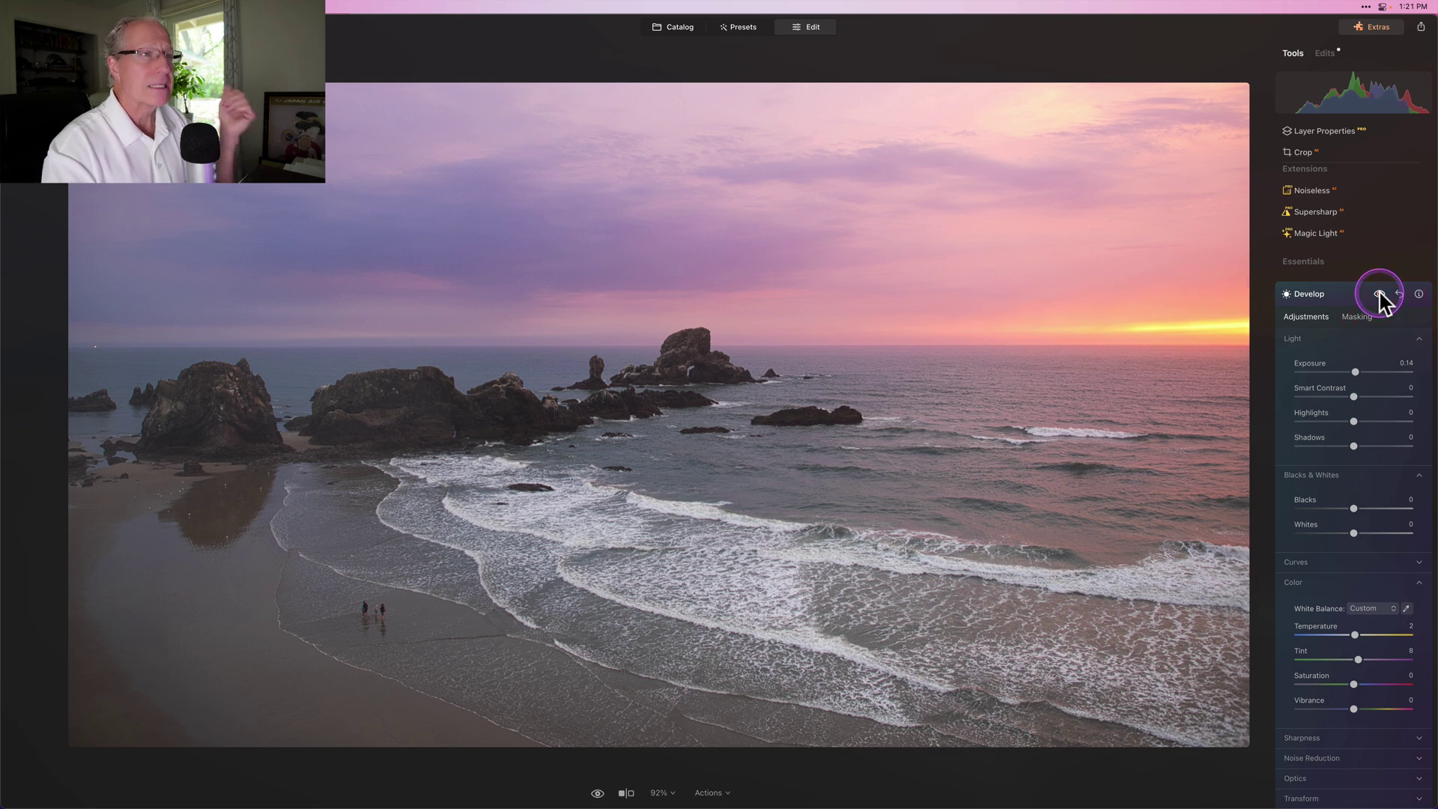
# Step: Start a new Develop adjustment masked by a linear gradient pushed into the lower-left beach corner
pyautogui.click(1333, 292)
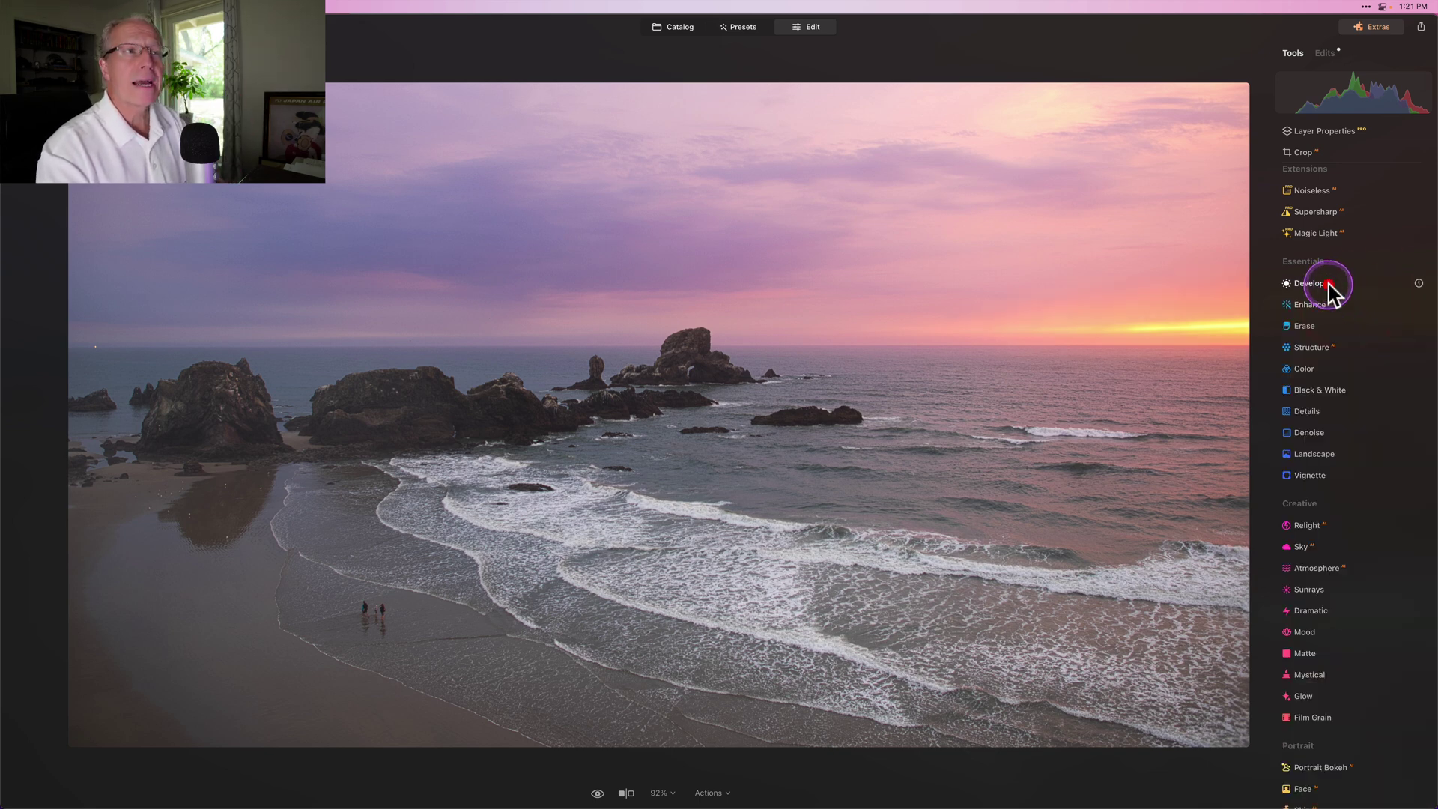
pyautogui.click(1336, 280)
pyautogui.click(1348, 316)
pyautogui.click(1328, 360)
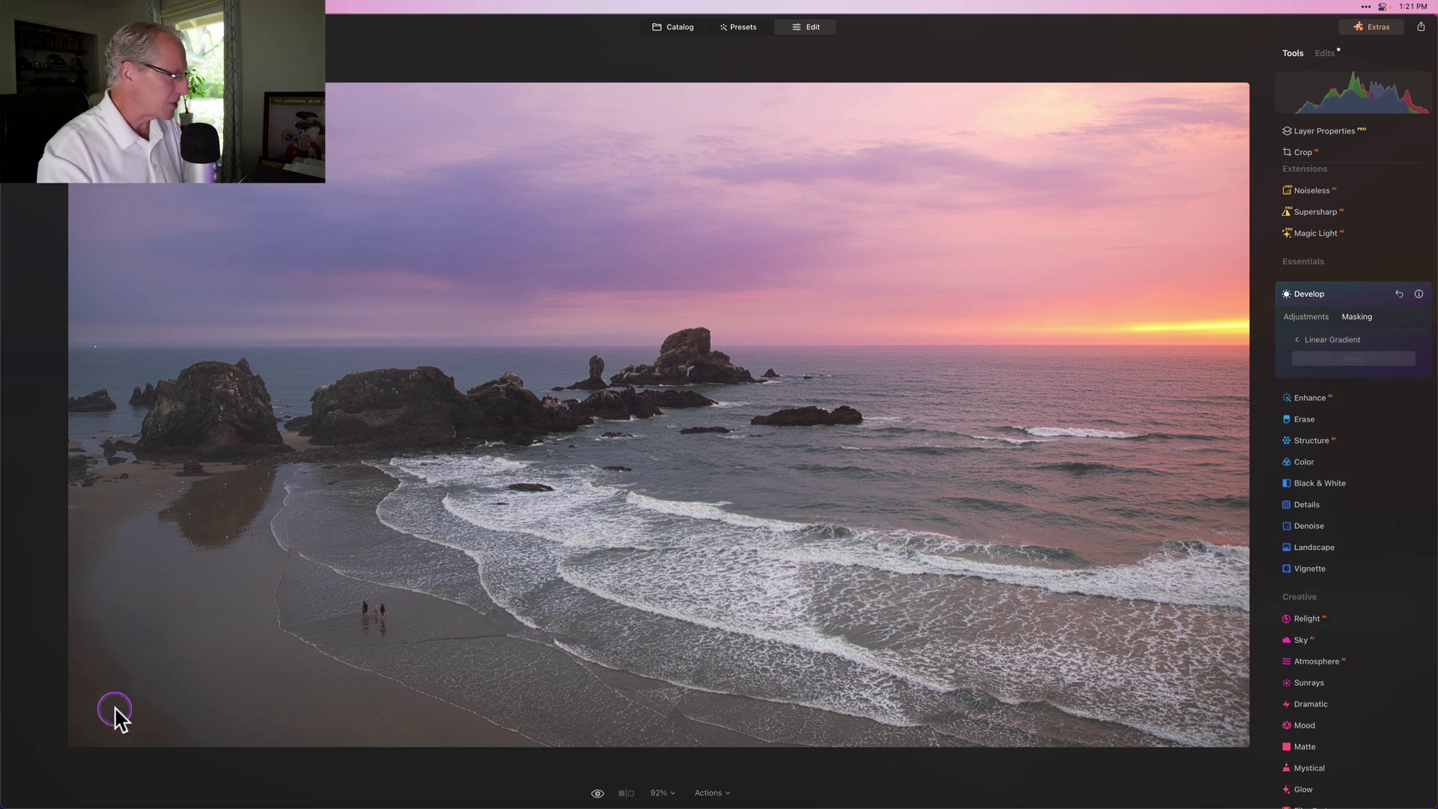
pyautogui.moveTo(112, 712)
pyautogui.mouseDown()
pyautogui.moveTo(151, 639)
pyautogui.moveTo(250, 587)
pyautogui.moveTo(268, 552)
pyautogui.mouseUp()
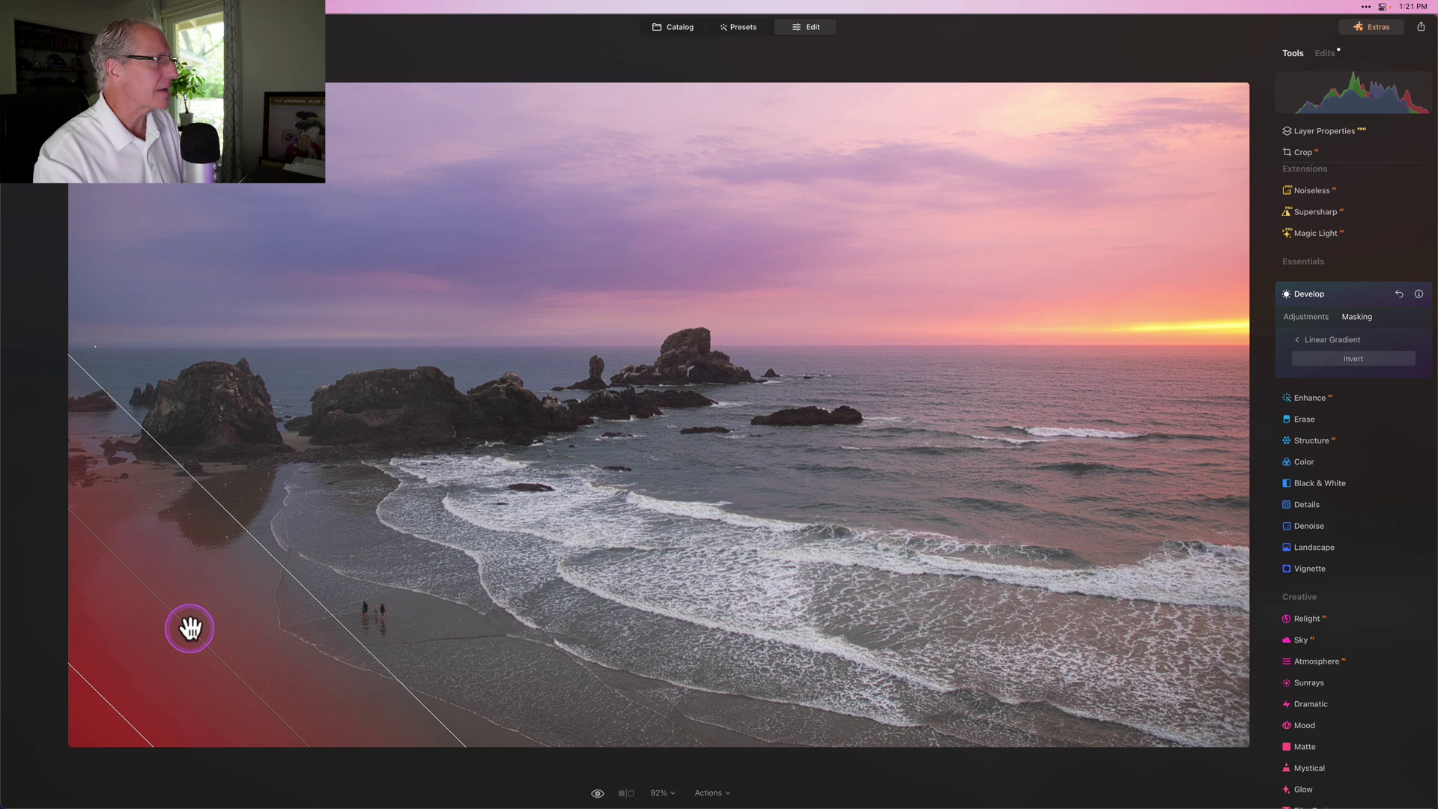
pyautogui.moveTo(191, 633); pyautogui.dragTo(167, 661)
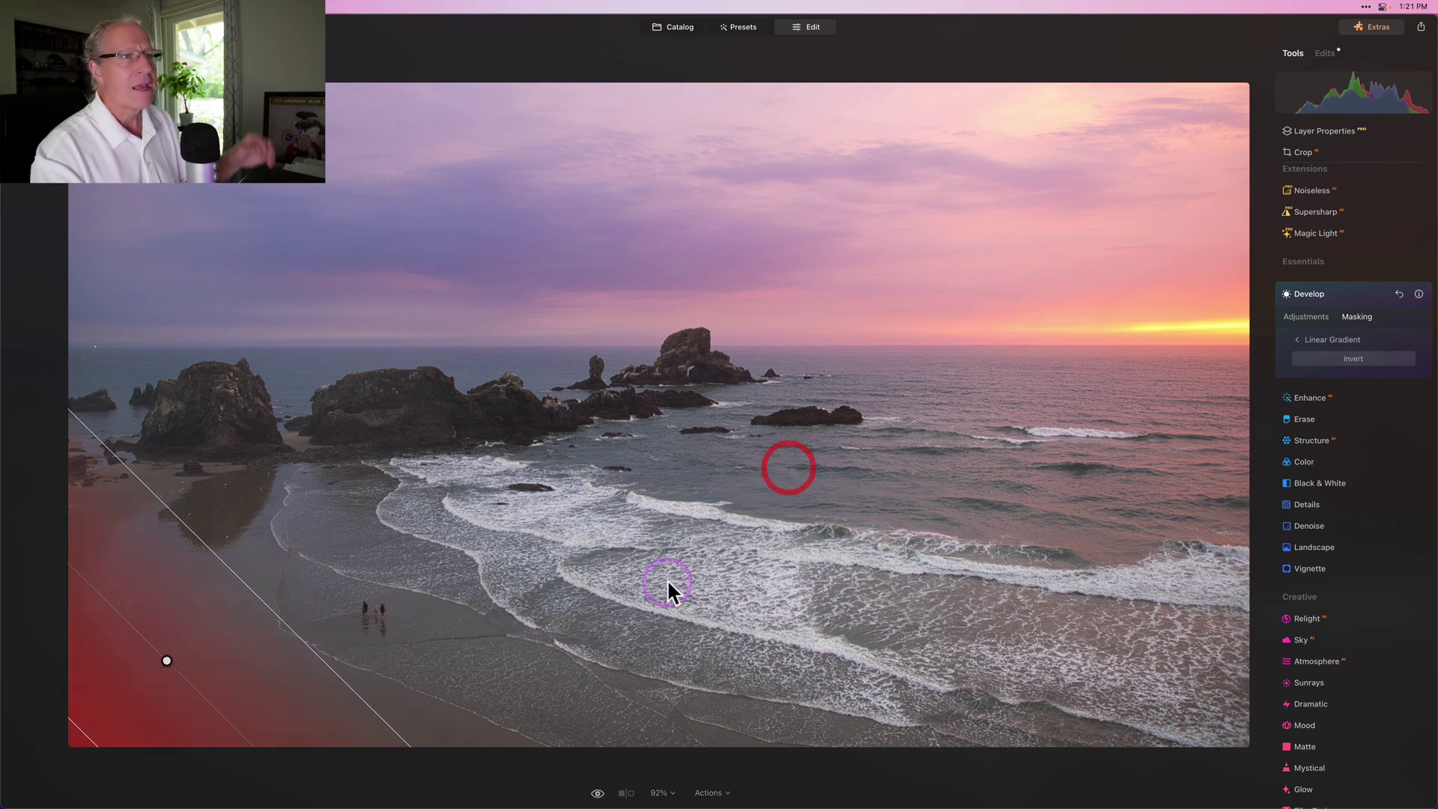
# Step: Darken the masked lower-left corner to Exposure -0.53 and compare with it hidden
pyautogui.click(1306, 318)
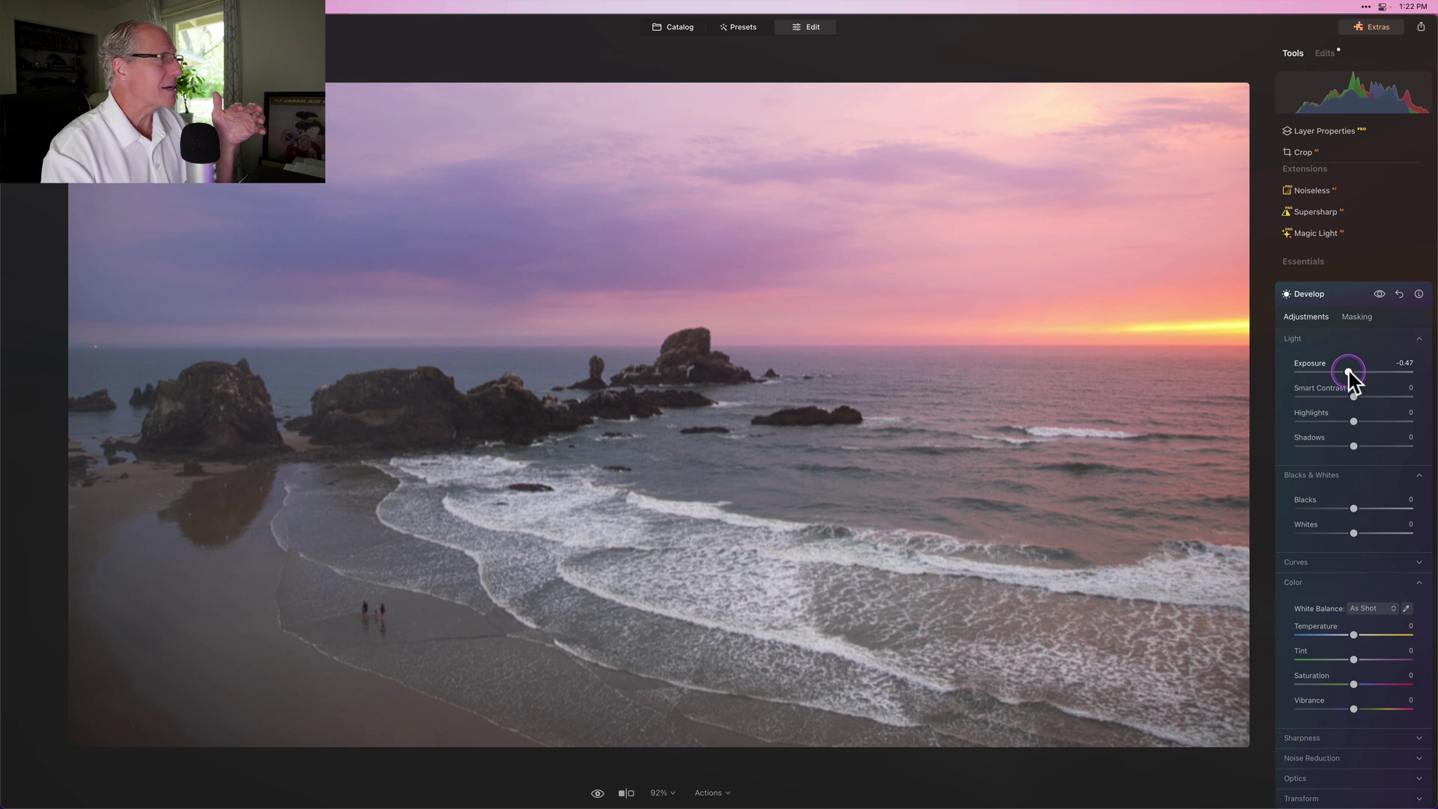
pyautogui.moveTo(1350, 372)
pyautogui.mouseDown()
pyautogui.moveTo(1283, 368)
pyautogui.moveTo(1338, 375)
pyautogui.mouseUp()
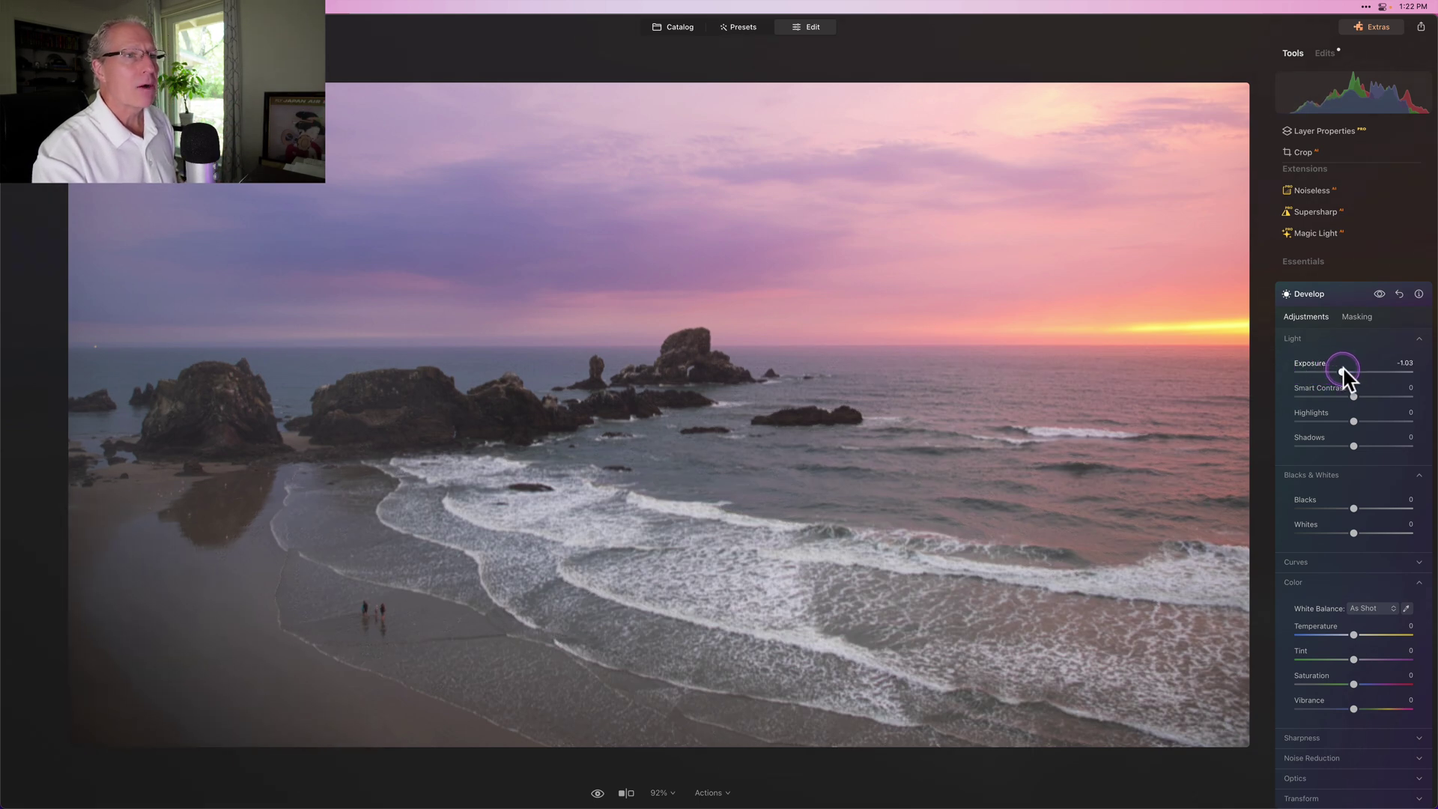
pyautogui.click(1346, 372)
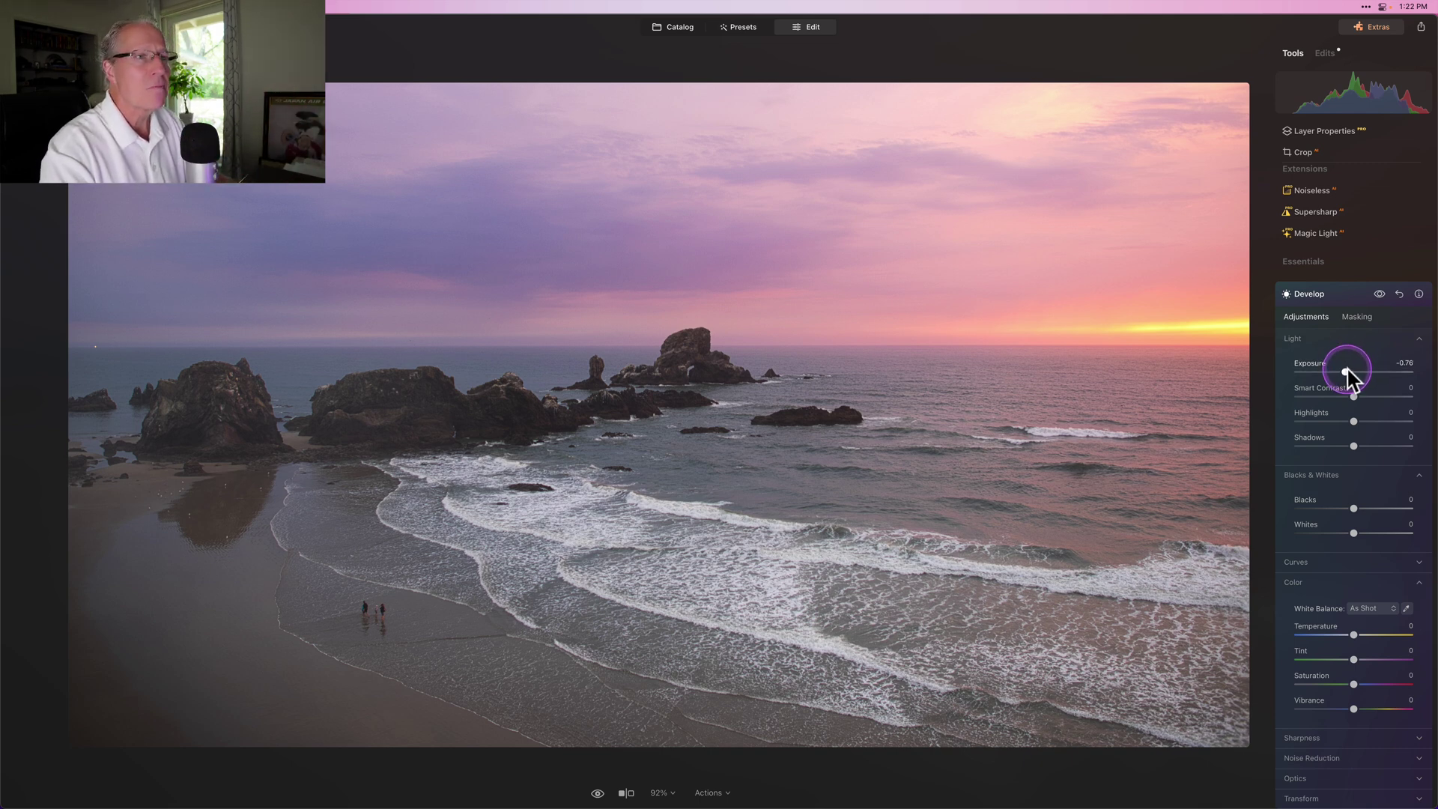
pyautogui.click(1347, 371)
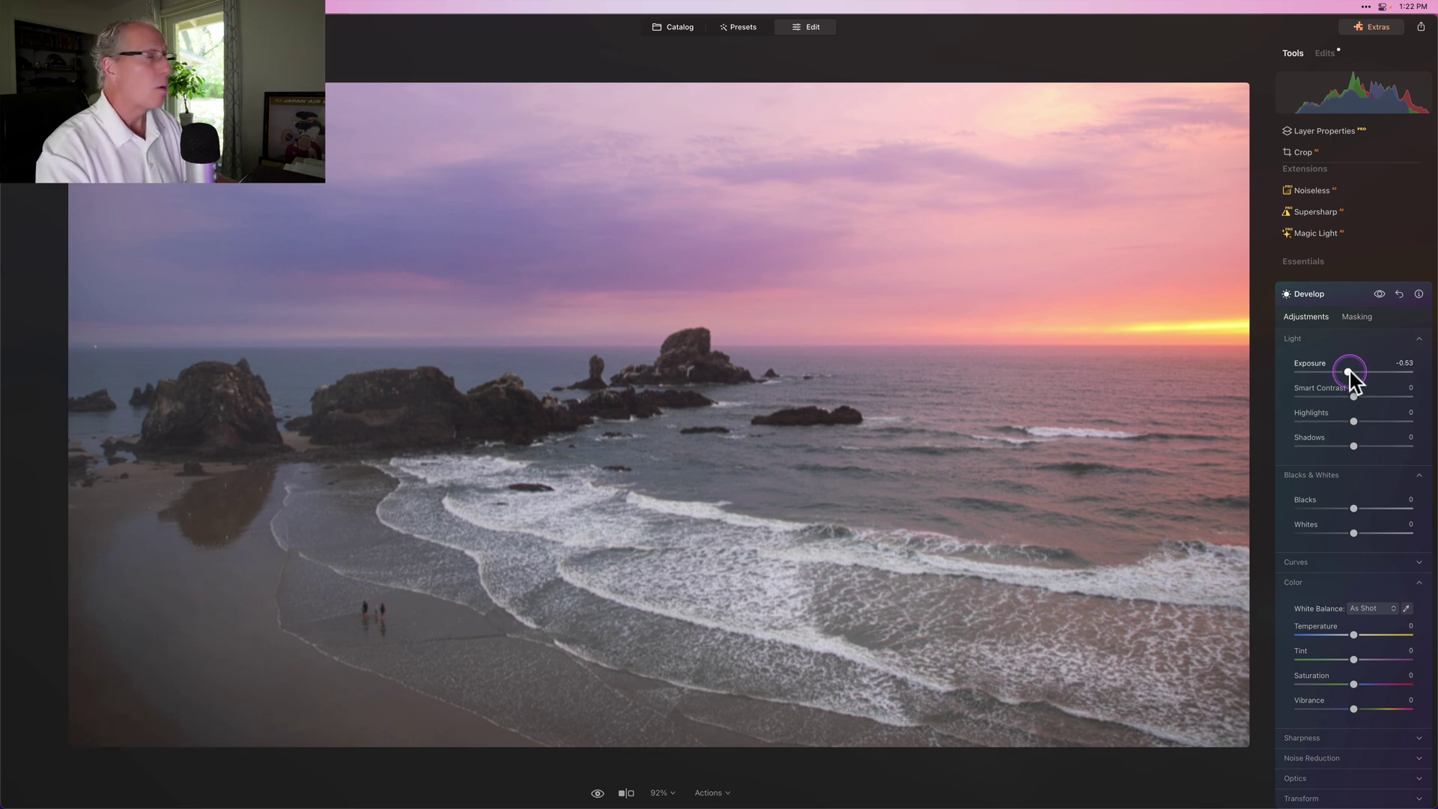
pyautogui.click(1380, 295)
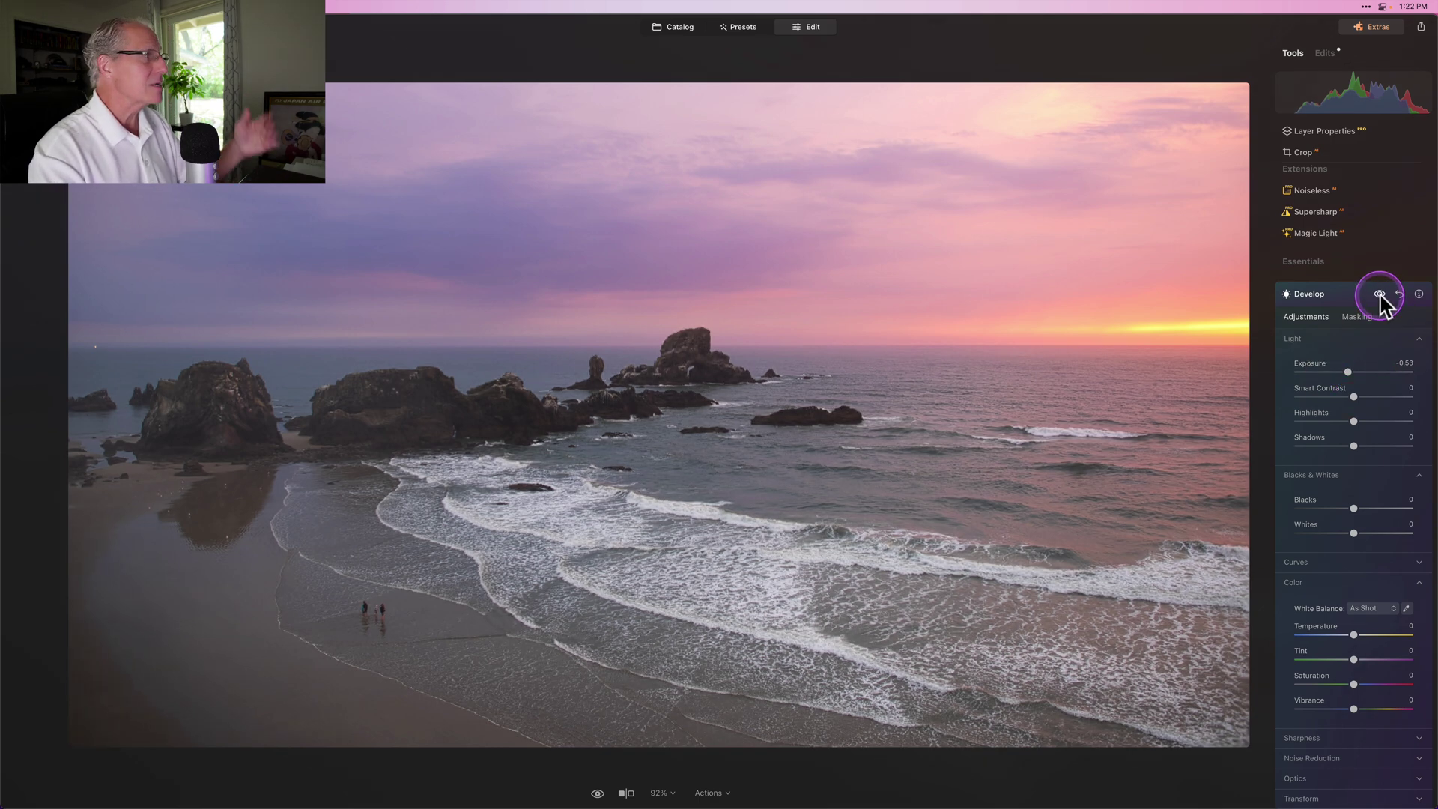
pyautogui.click(1379, 295)
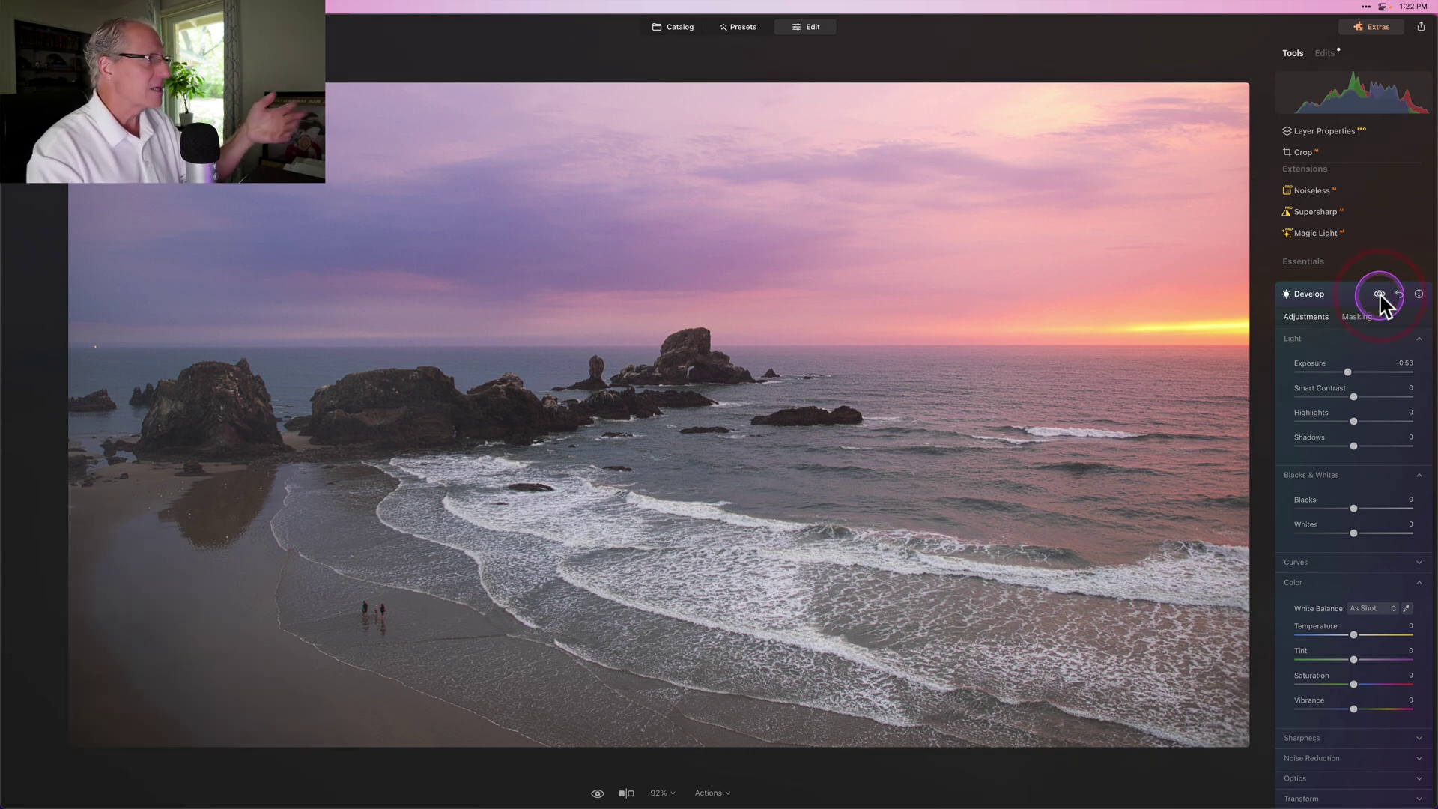
pyautogui.click(1355, 294)
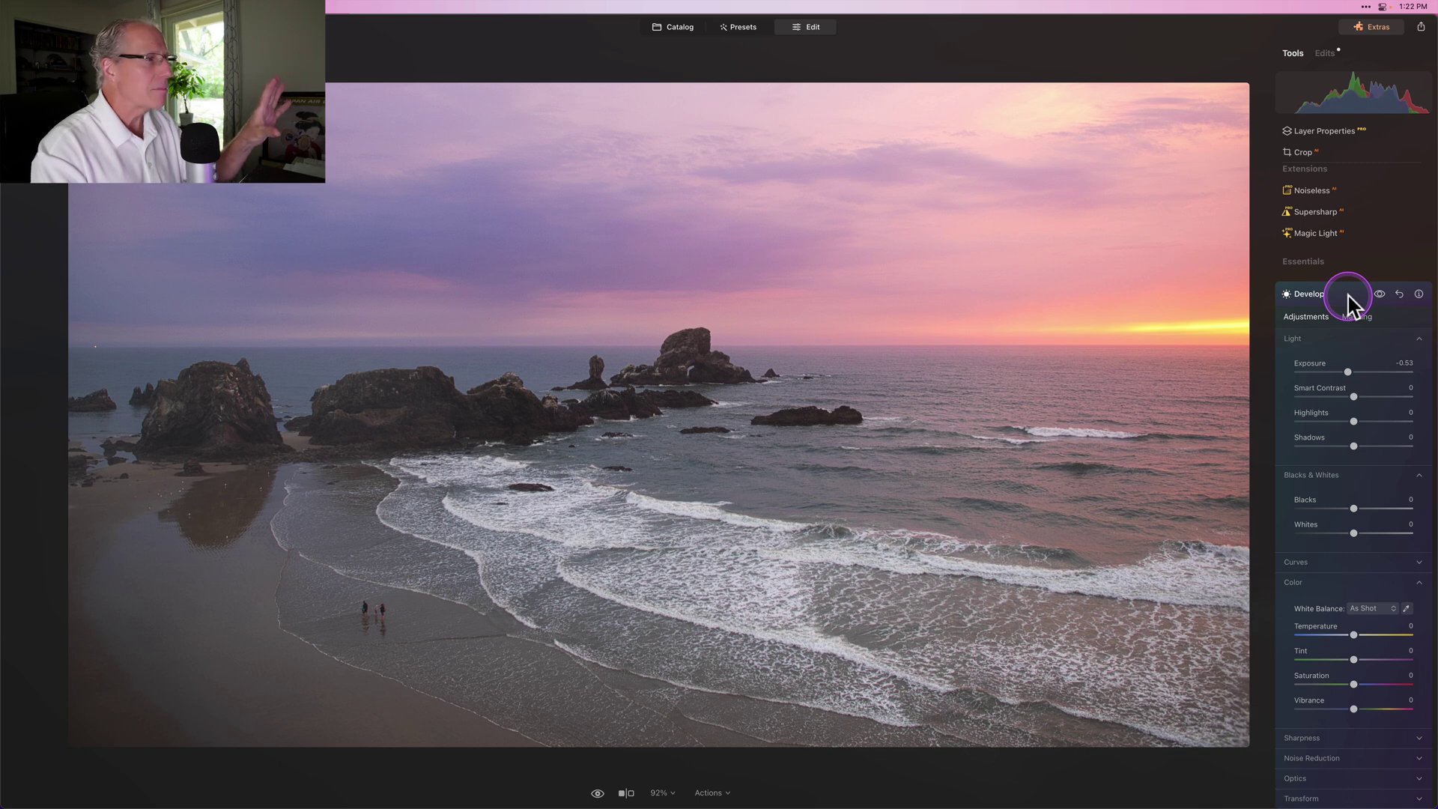
pyautogui.click(1349, 296)
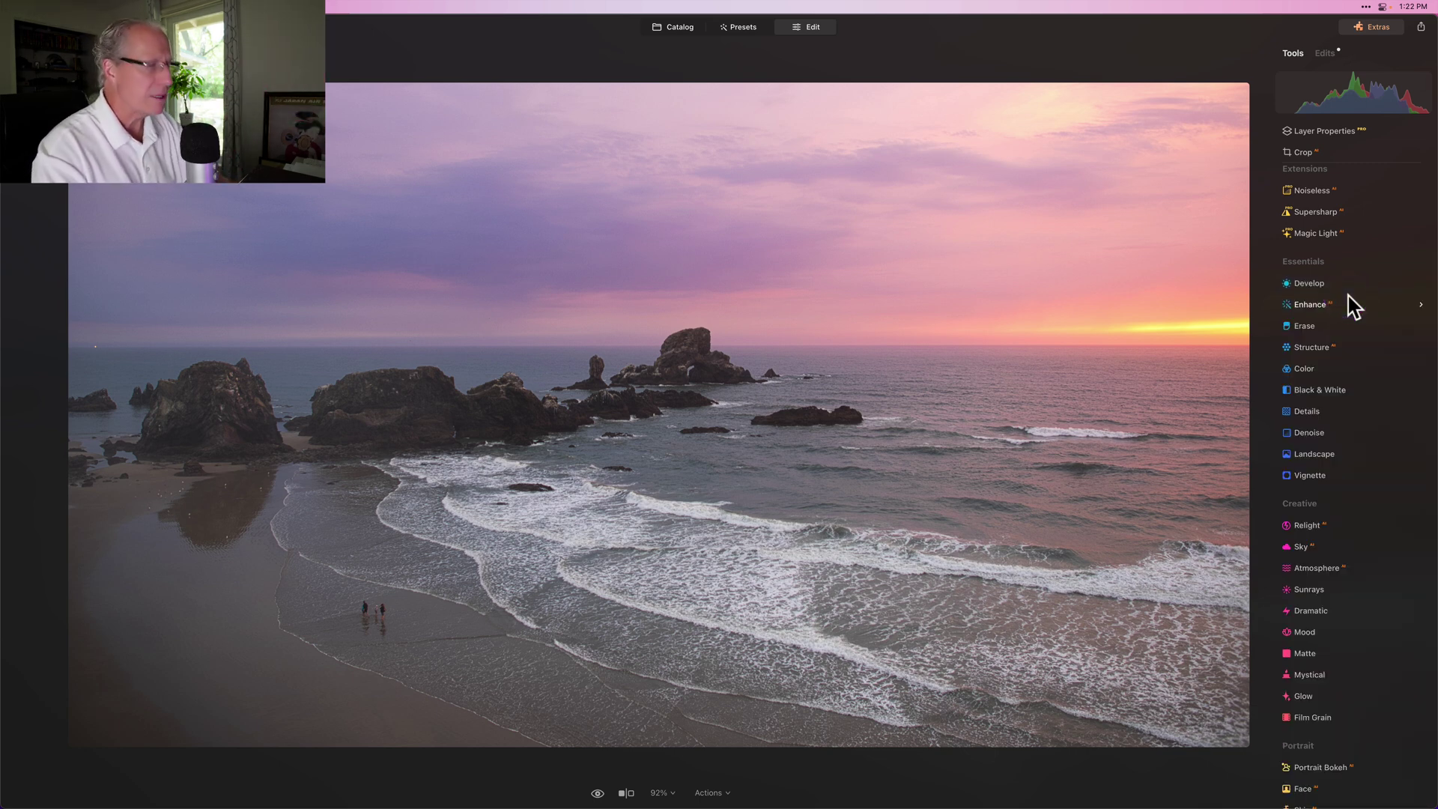
# Step: Mask the Landscape adjustment with a linear gradient from the sky into the surf, shifted upward
pyautogui.click(1319, 455)
pyautogui.moveTo(1323, 548); pyautogui.dragTo(1274, 540)
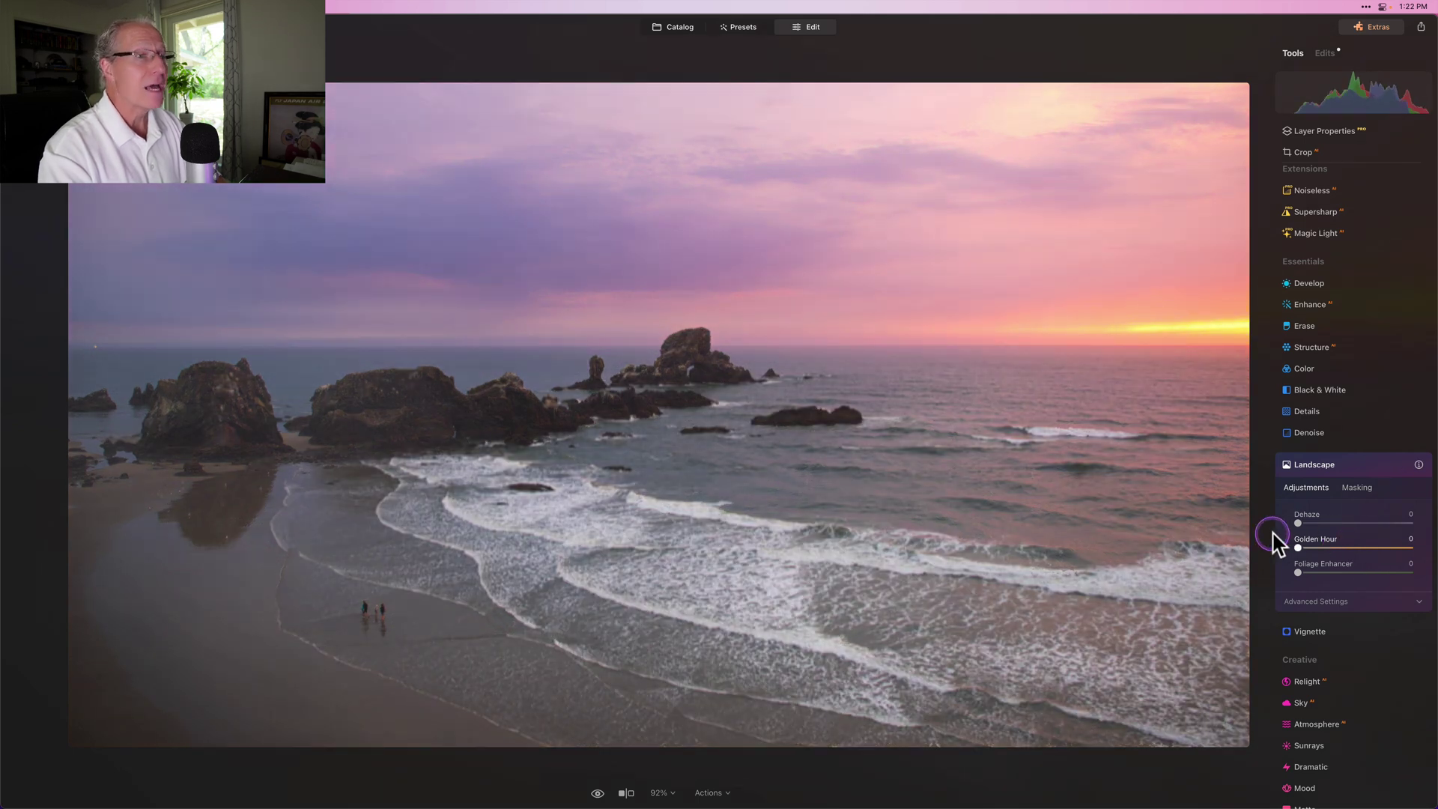
pyautogui.click(1355, 488)
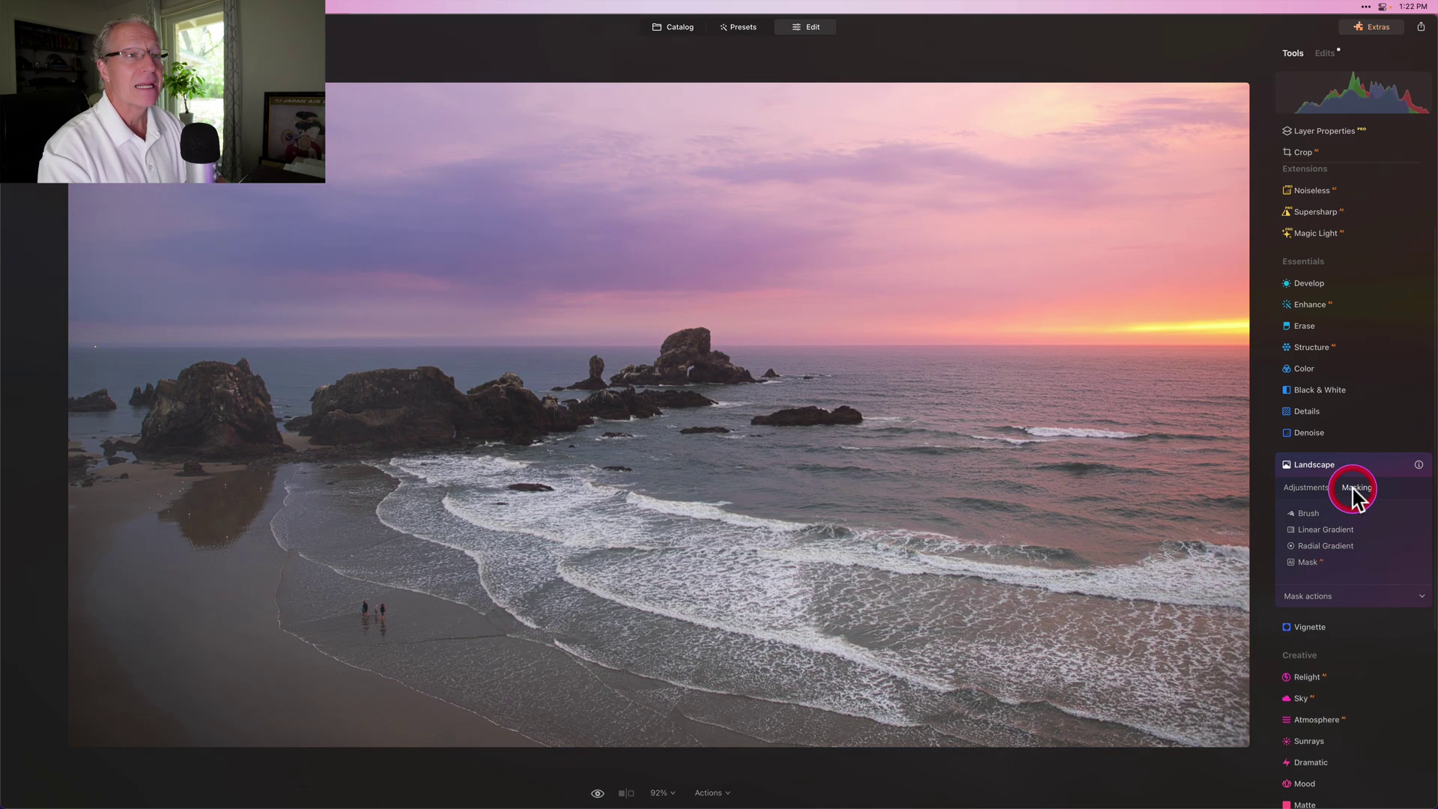
pyautogui.click(1336, 530)
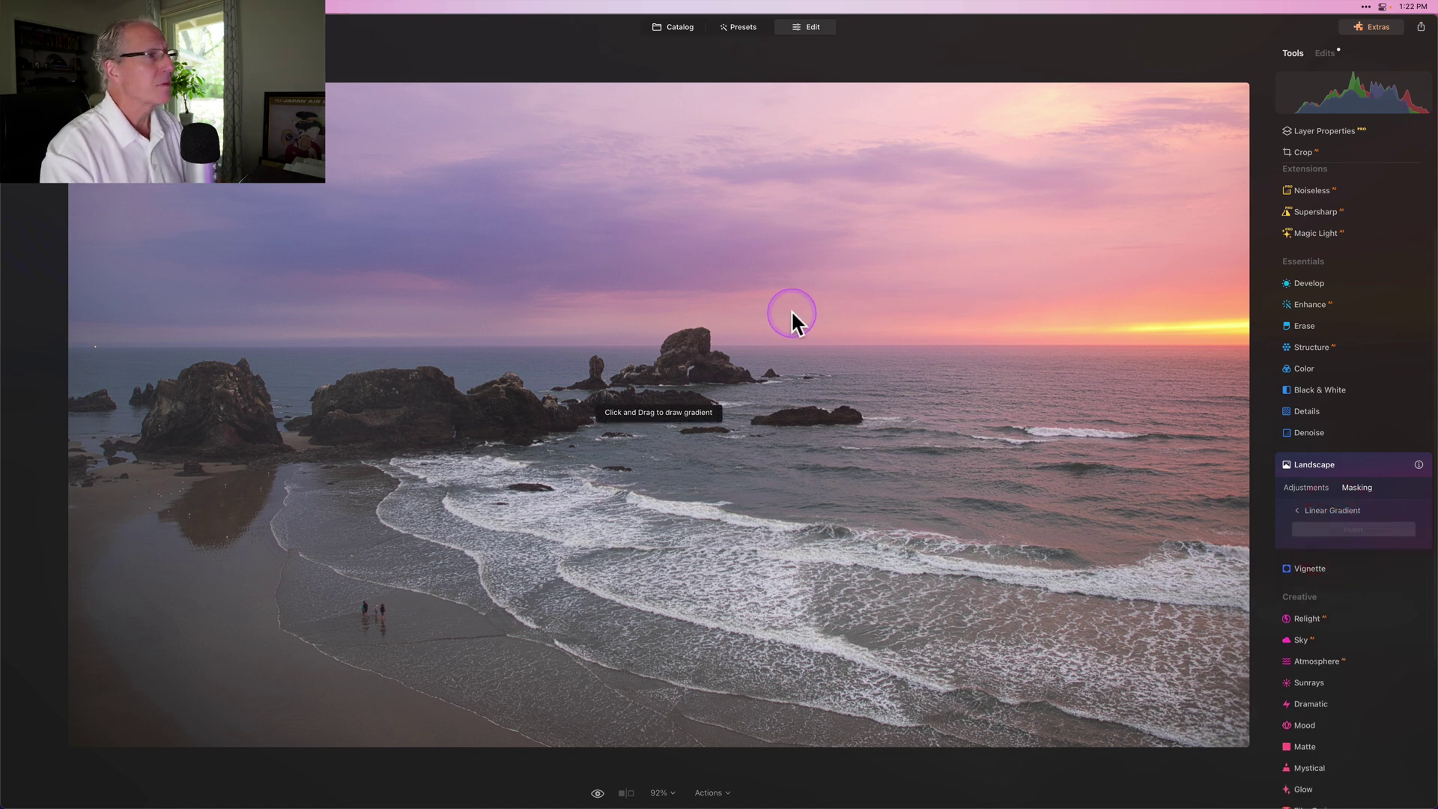
pyautogui.moveTo(791, 309); pyautogui.dragTo(729, 652)
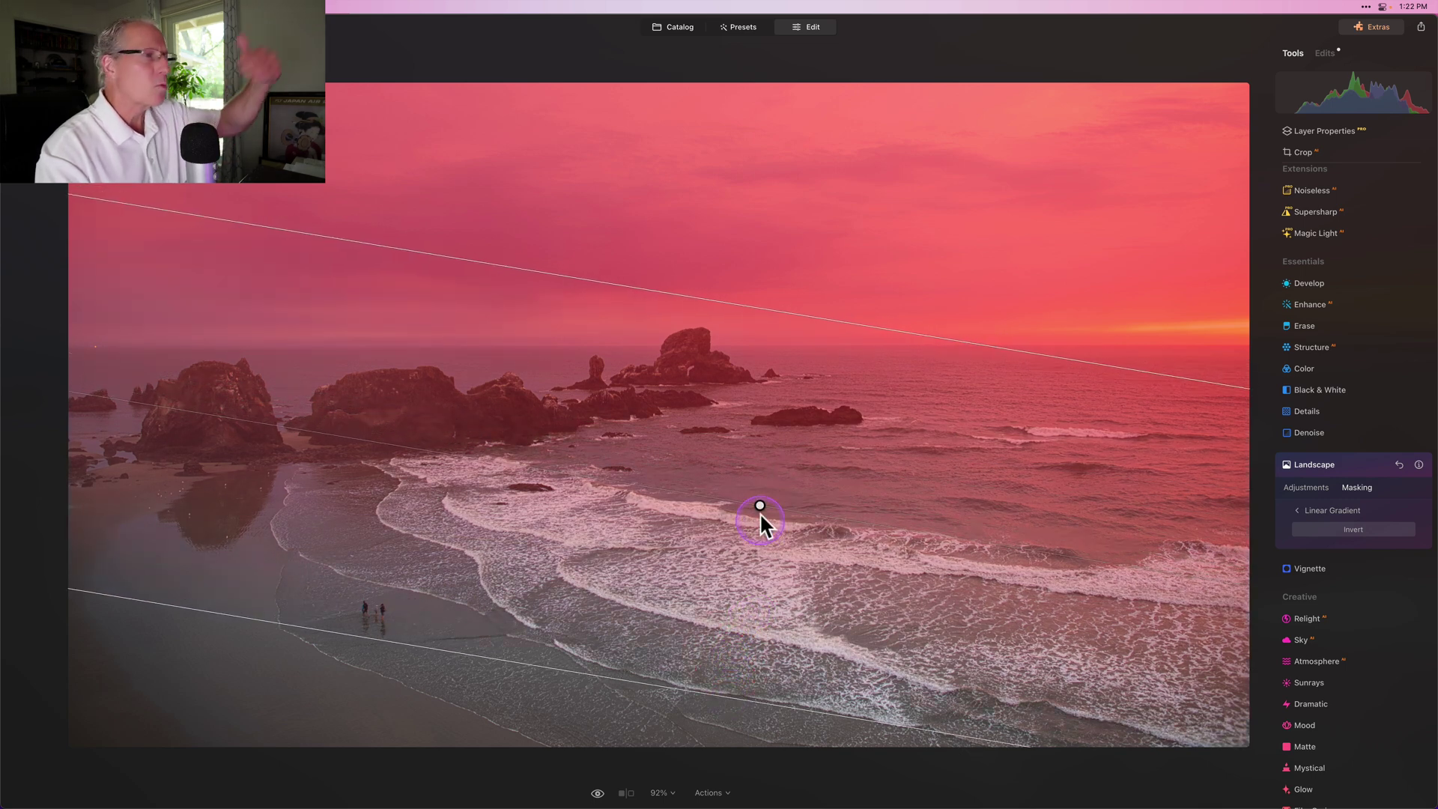
pyautogui.moveTo(760, 504); pyautogui.dragTo(861, 417)
# Step: Set Golden Hour to 30 after trying 40, then preview without it
pyautogui.click(1304, 488)
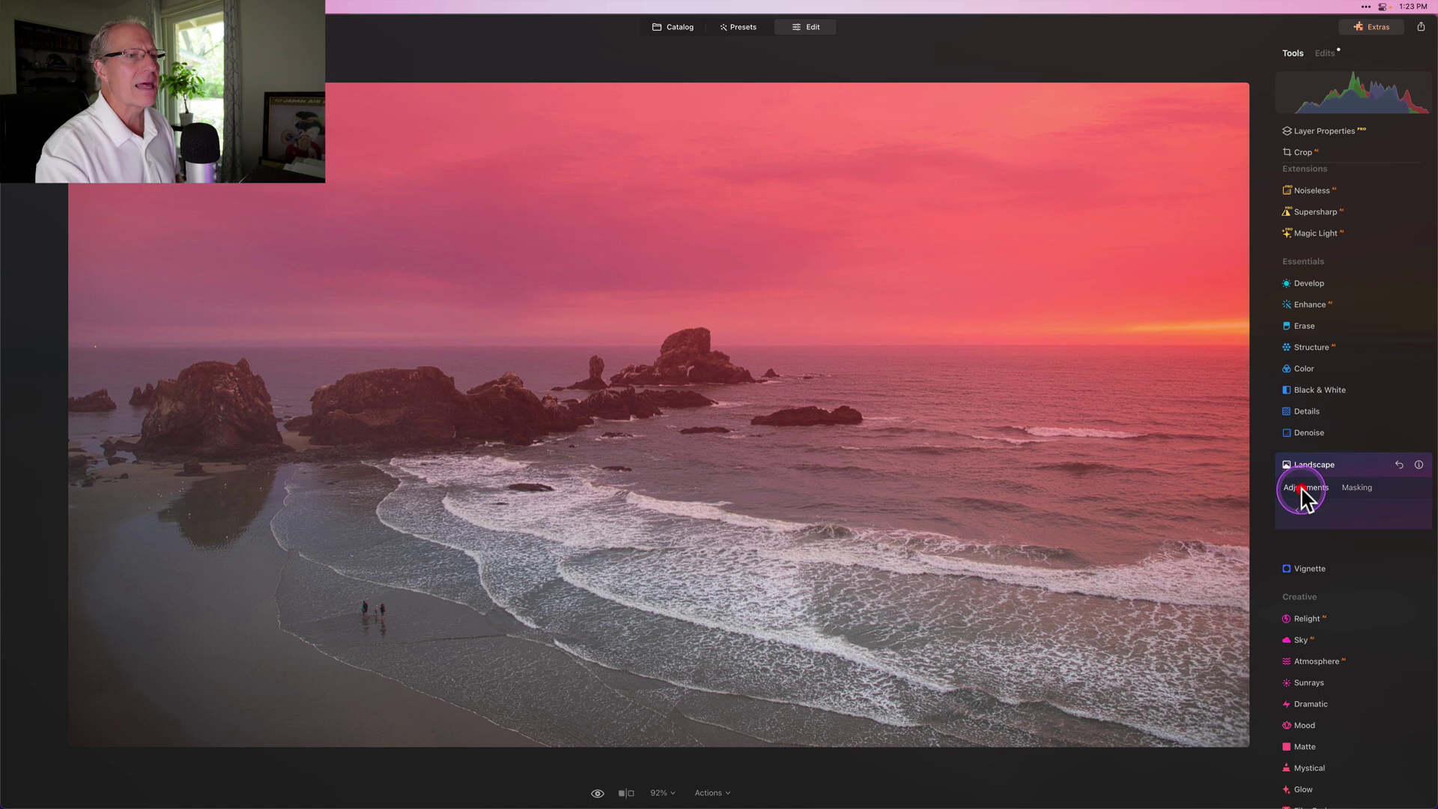
pyautogui.moveTo(1322, 541); pyautogui.dragTo(1342, 549)
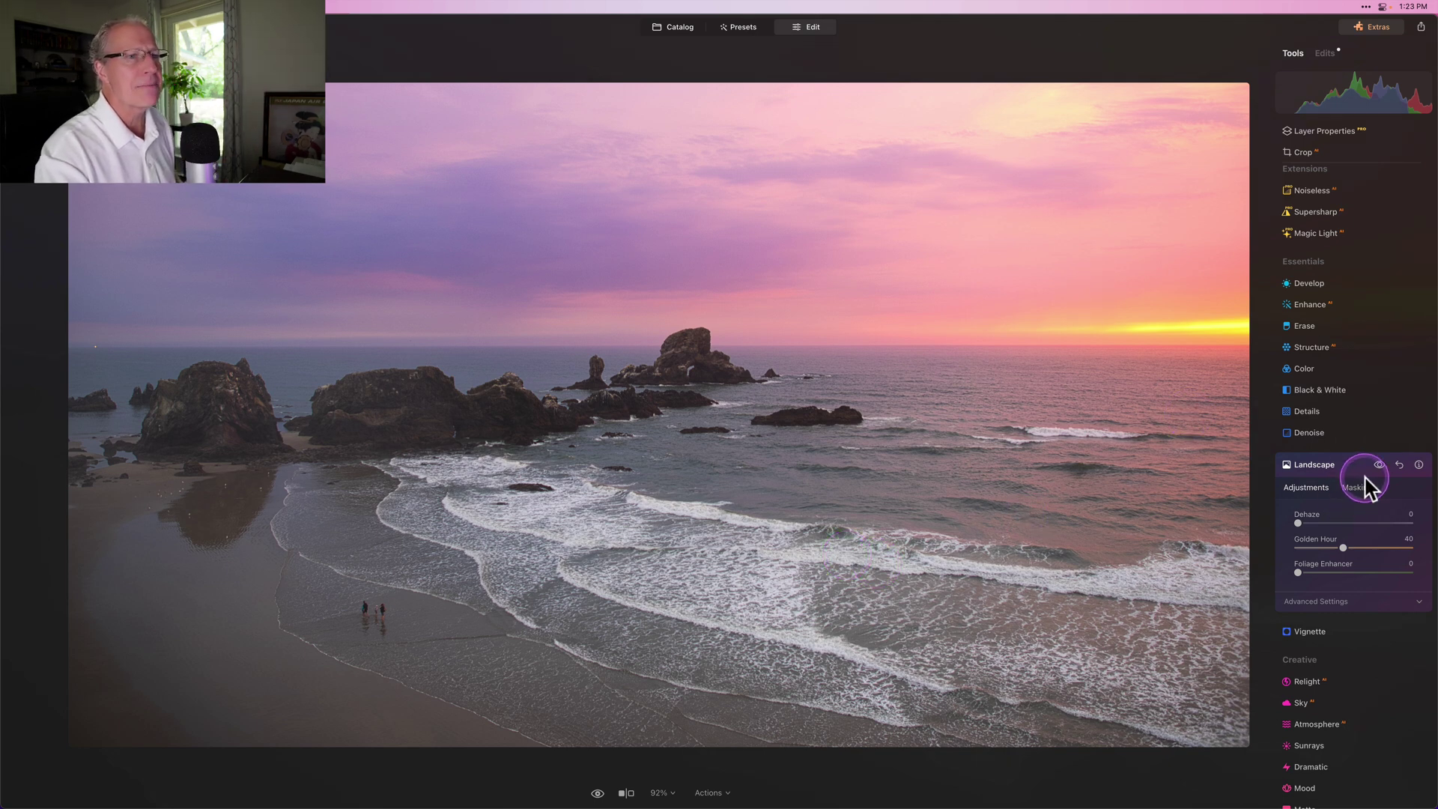
pyautogui.moveTo(1343, 548); pyautogui.dragTo(1331, 548)
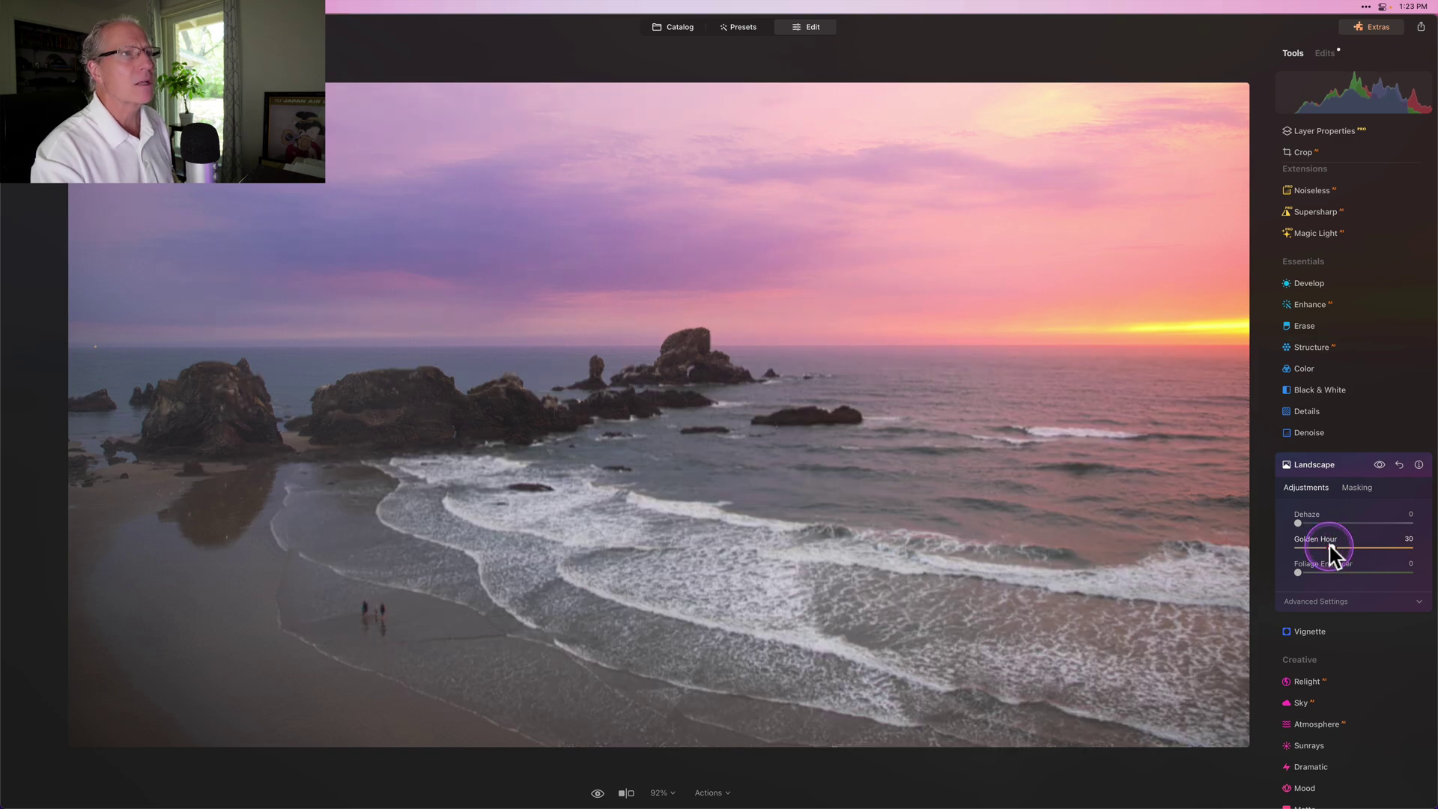
pyautogui.click(1379, 465)
pyautogui.click(1379, 465)
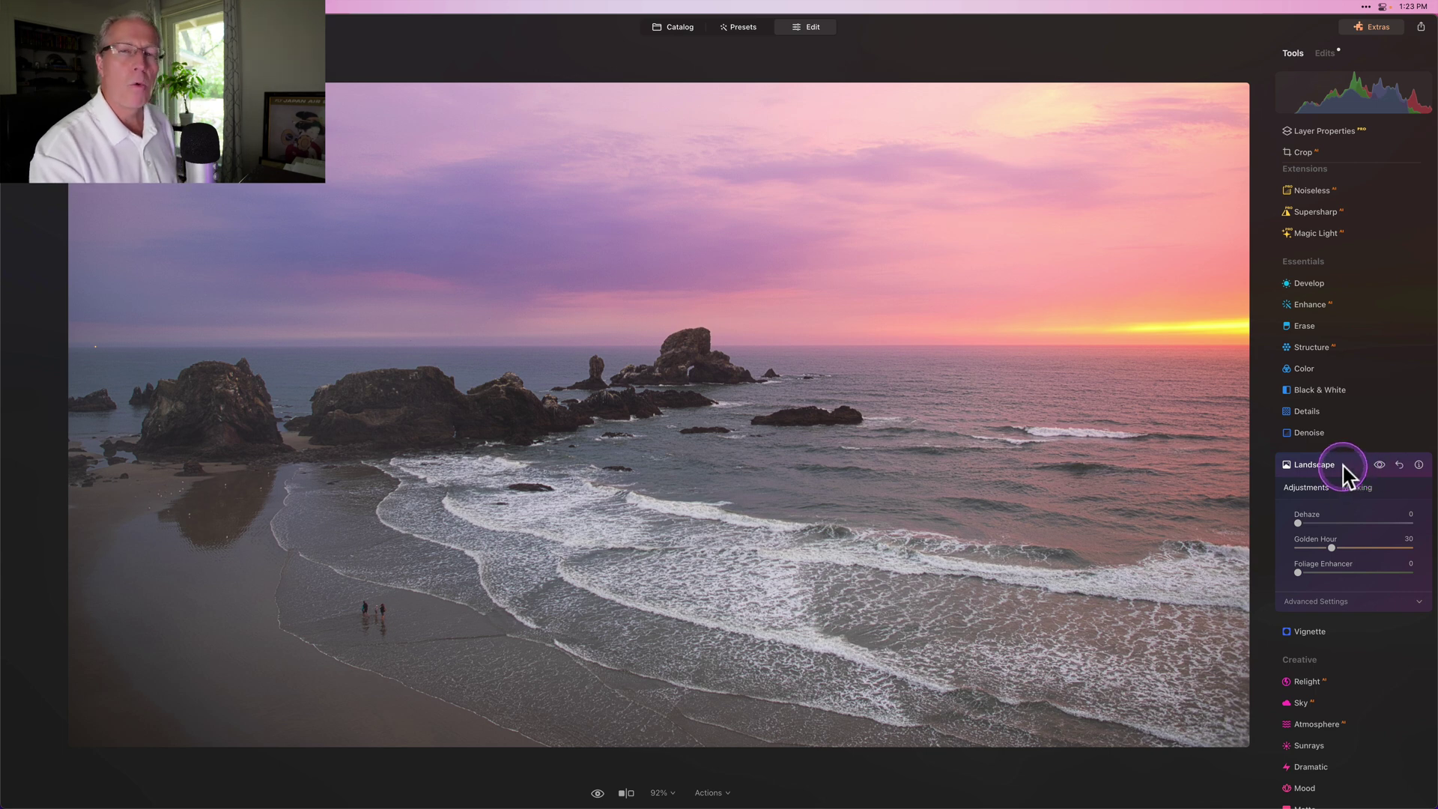
pyautogui.click(1342, 465)
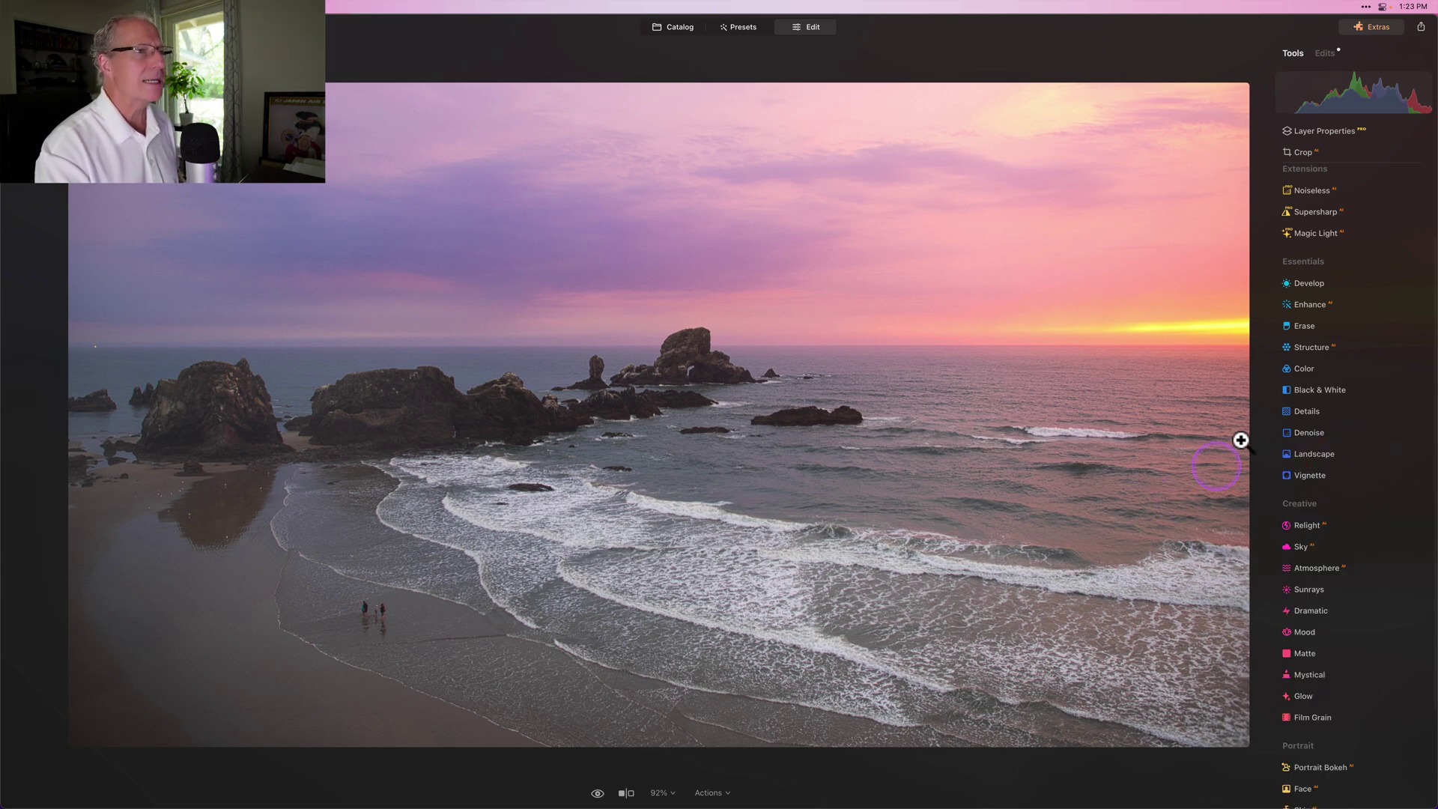
pyautogui.press('\\')
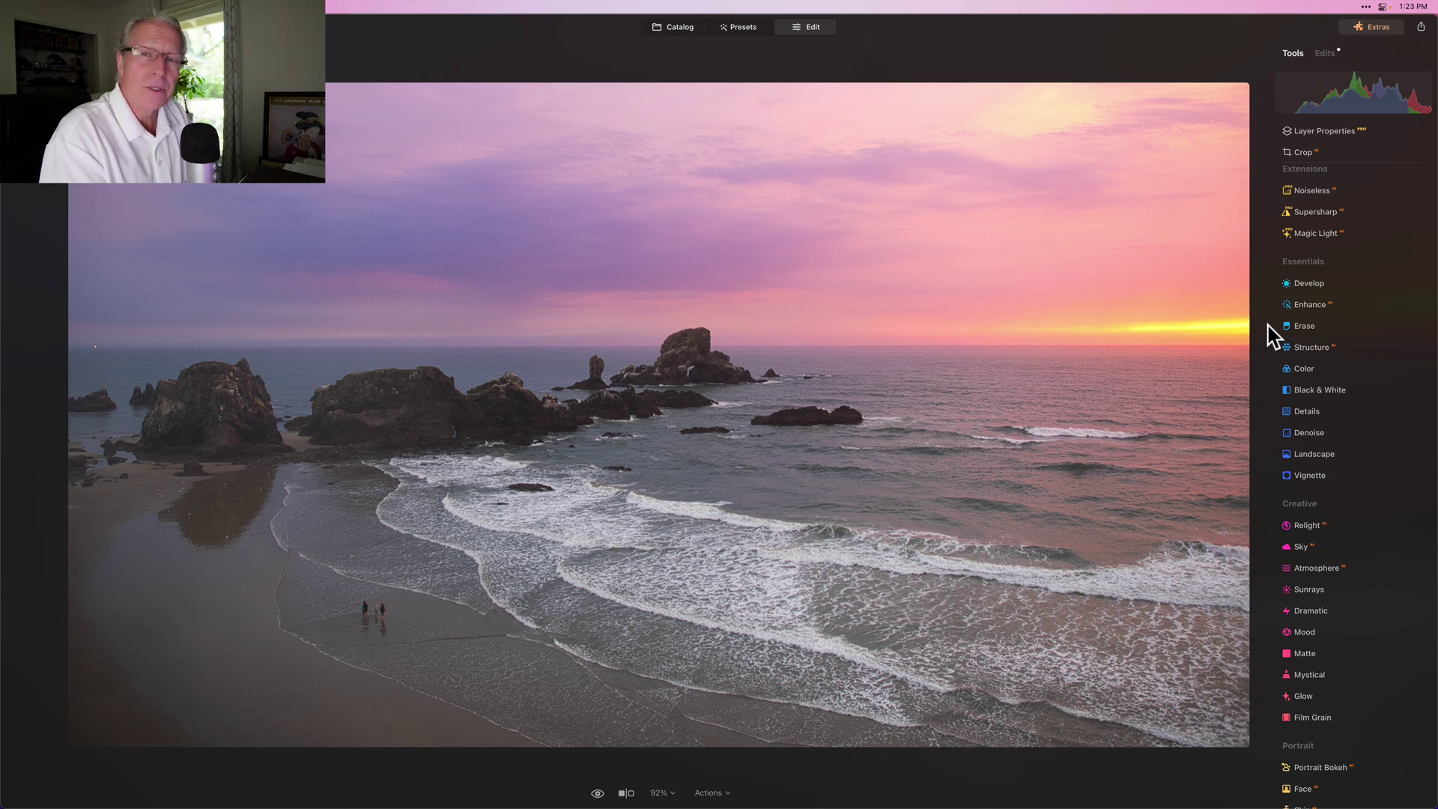
pyautogui.click(626, 792)
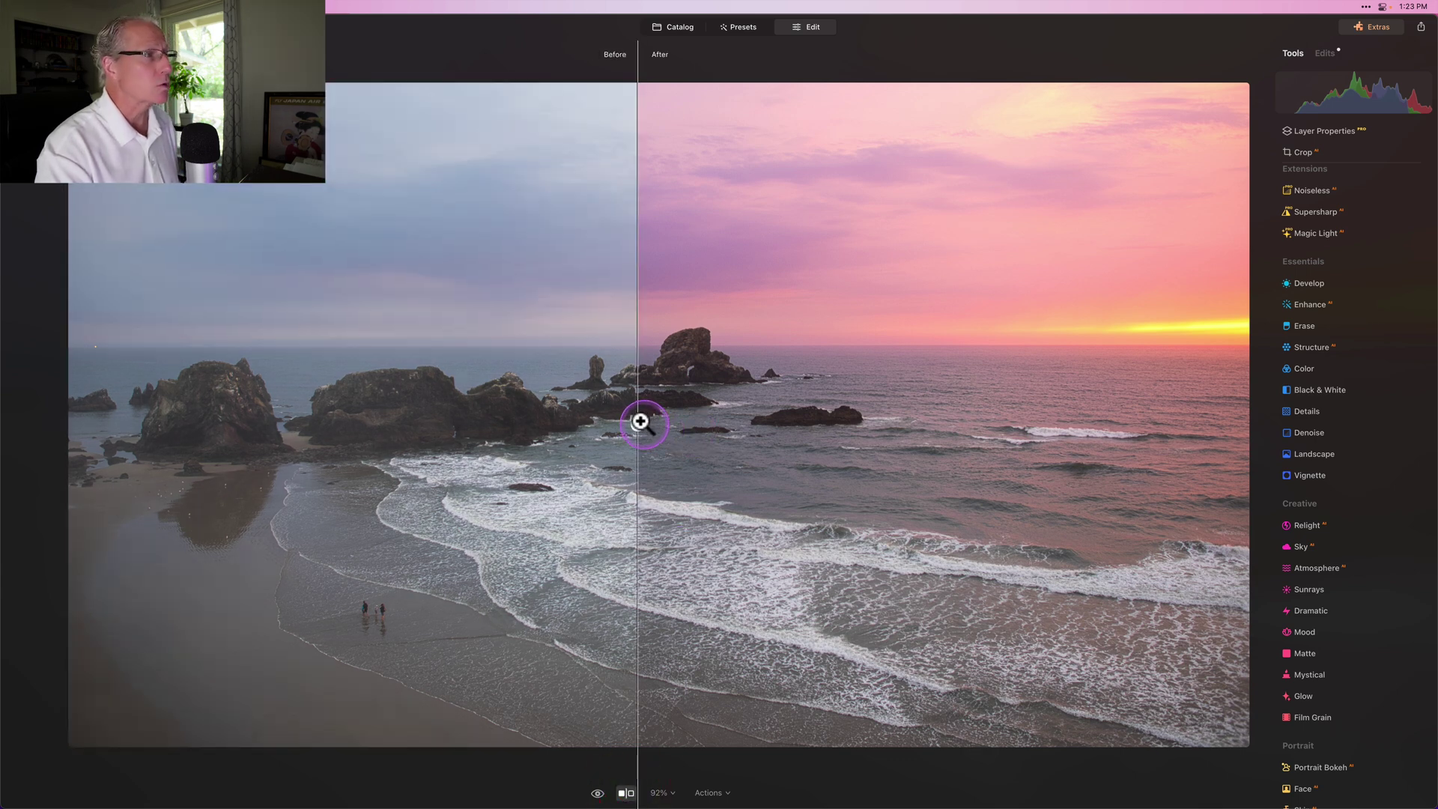
pyautogui.moveTo(639, 420); pyautogui.dragTo(665, 379)
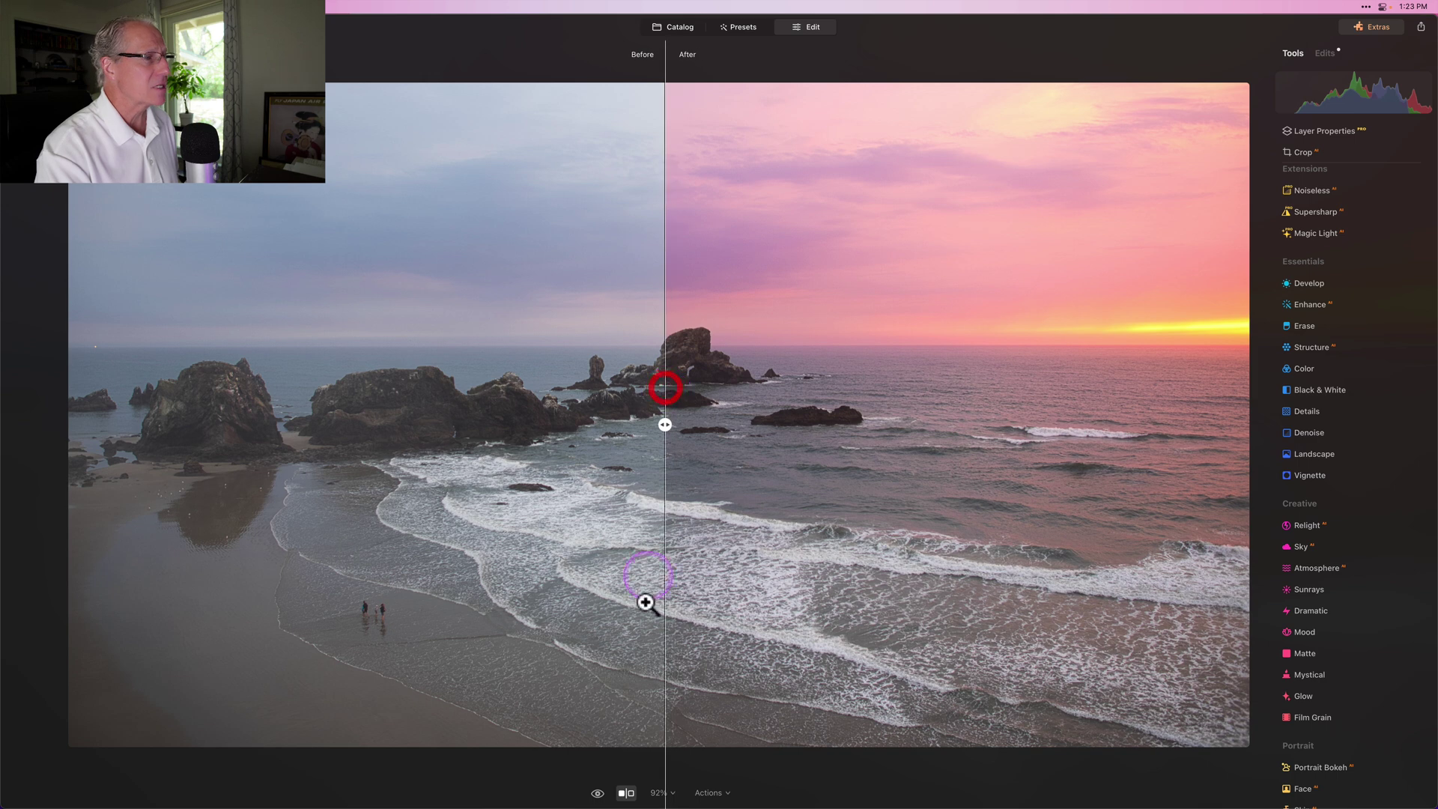
pyautogui.click(634, 794)
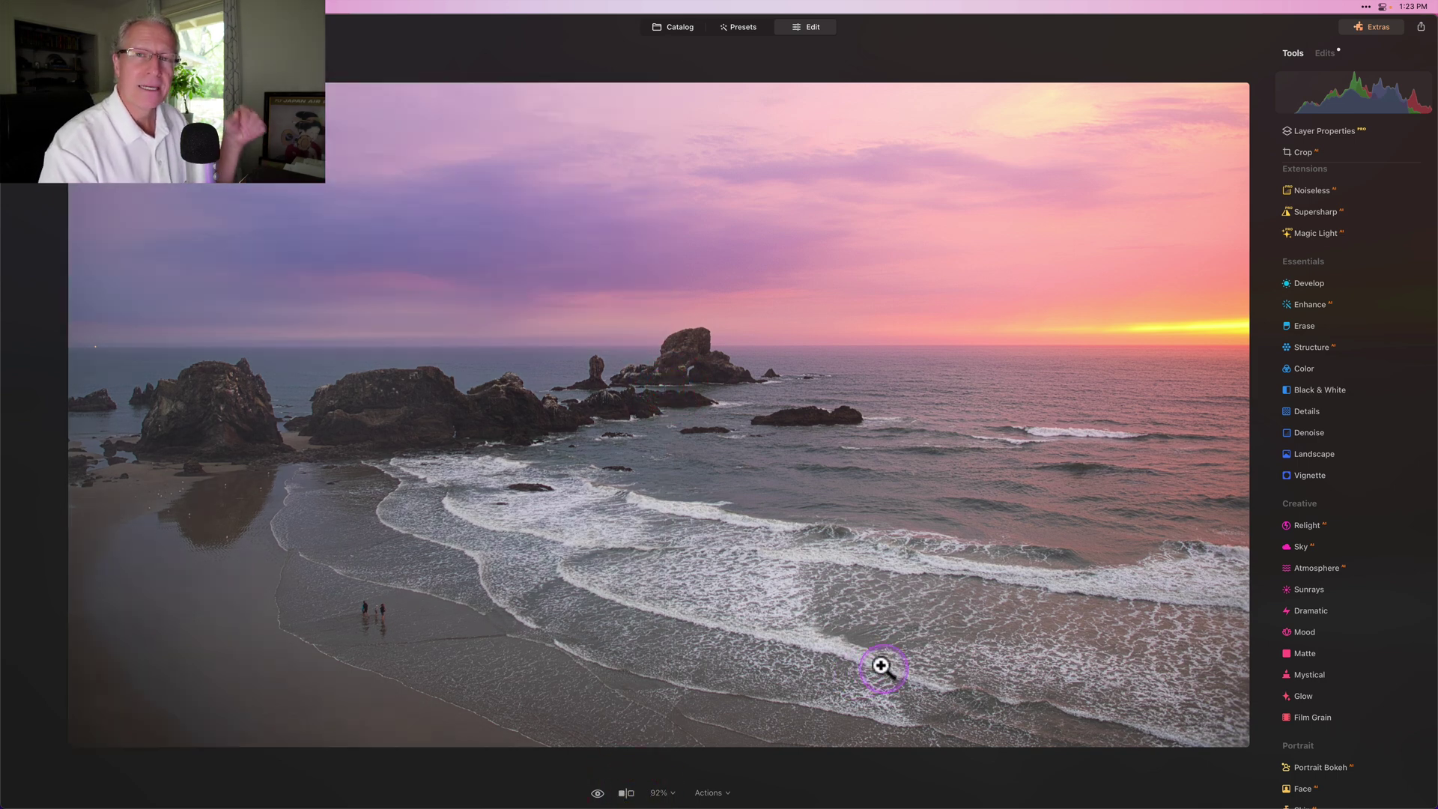